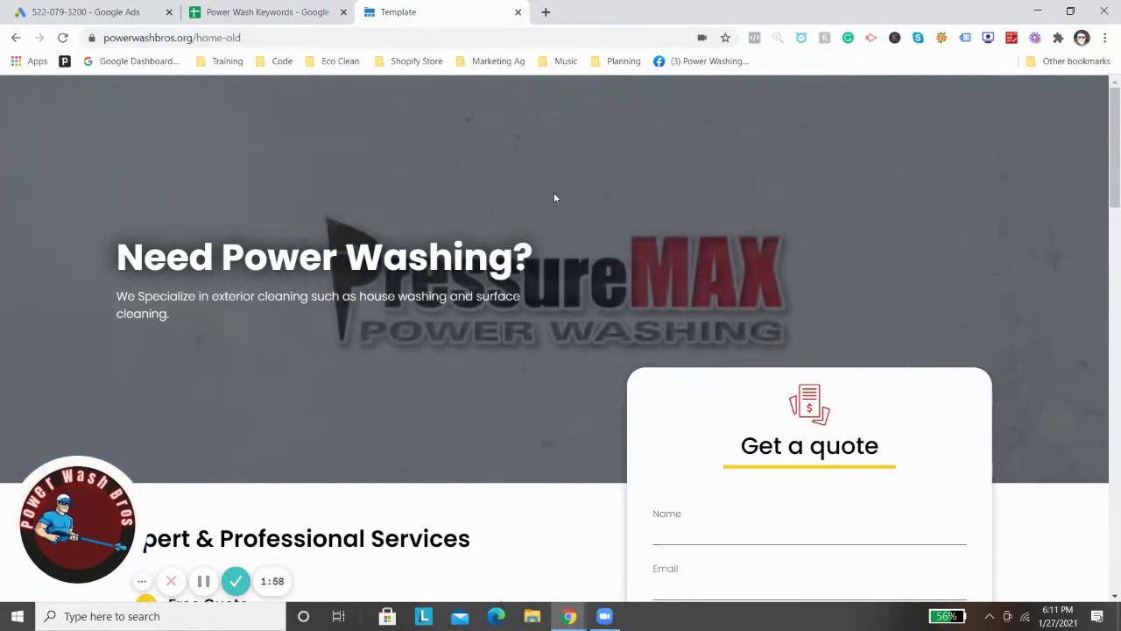
Review the power washing landing page, including its quote form, services, client testimonial and contact sections
scroll(569, 328, down, 3)
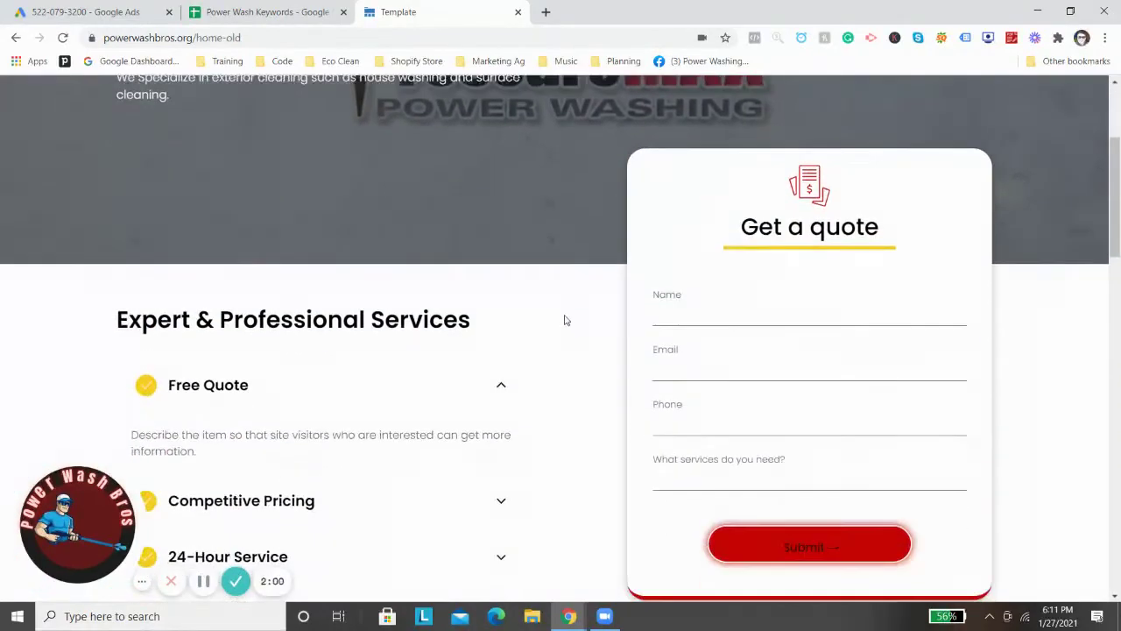
scroll(539, 280, down, 3)
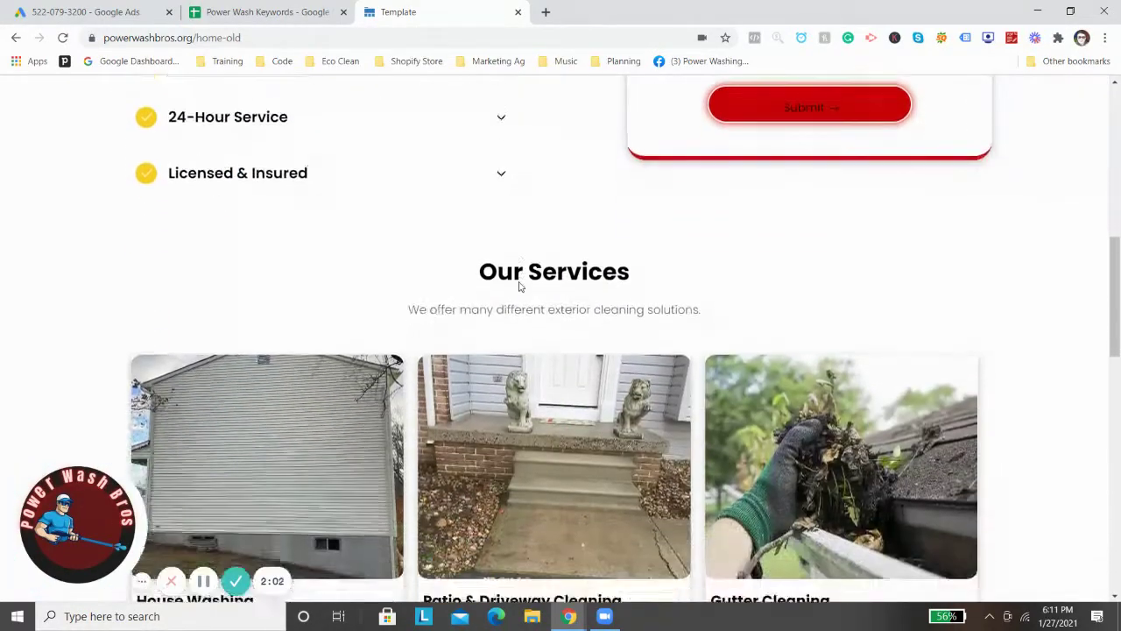
scroll(533, 230, down, 3)
scroll(537, 205, down, 4)
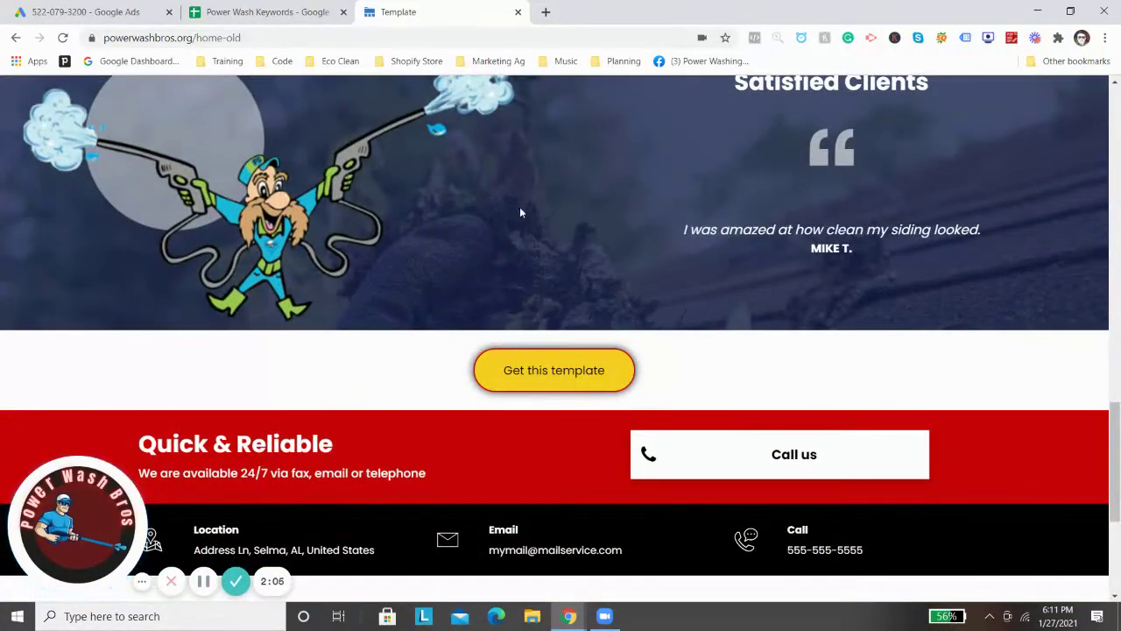
scroll(514, 250, up, 2)
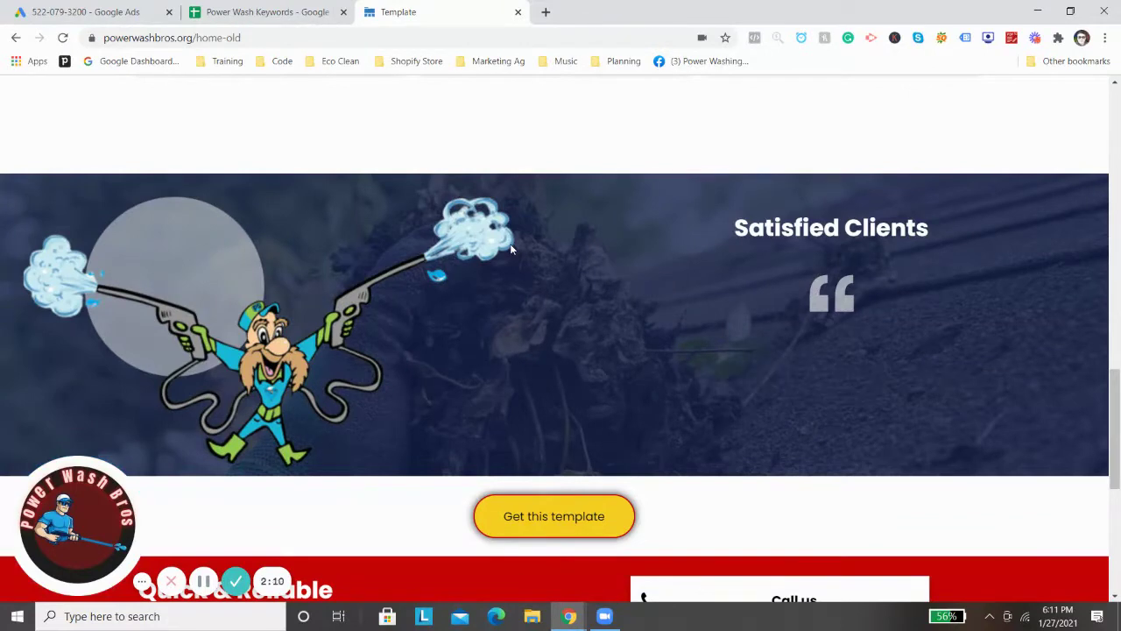
scroll(533, 249, up, 2)
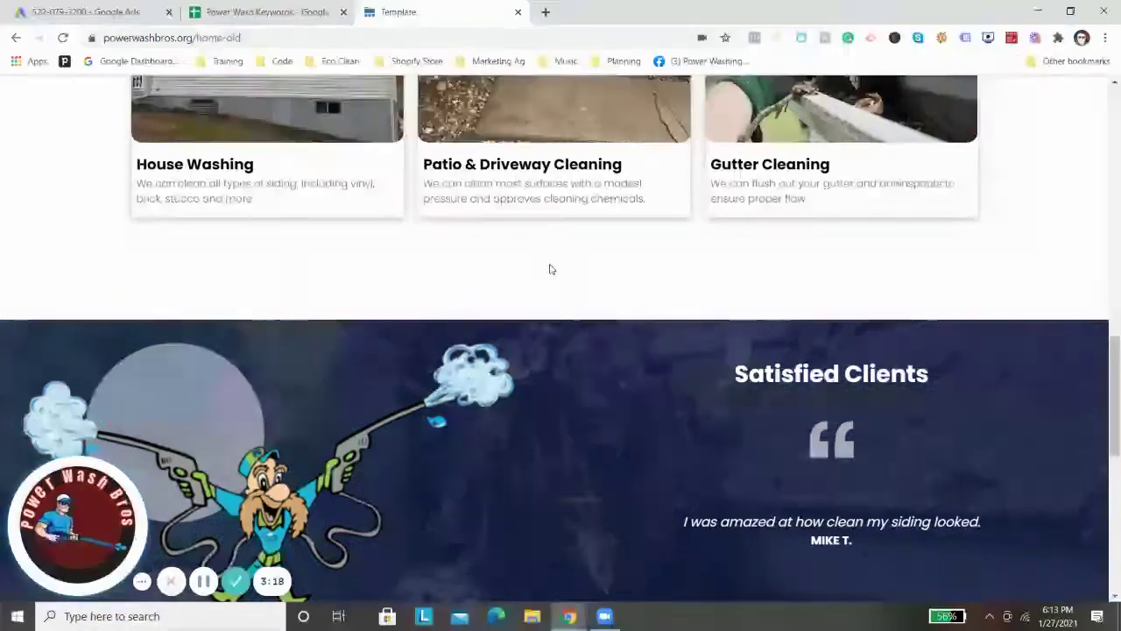
scroll(550, 269, up, 10)
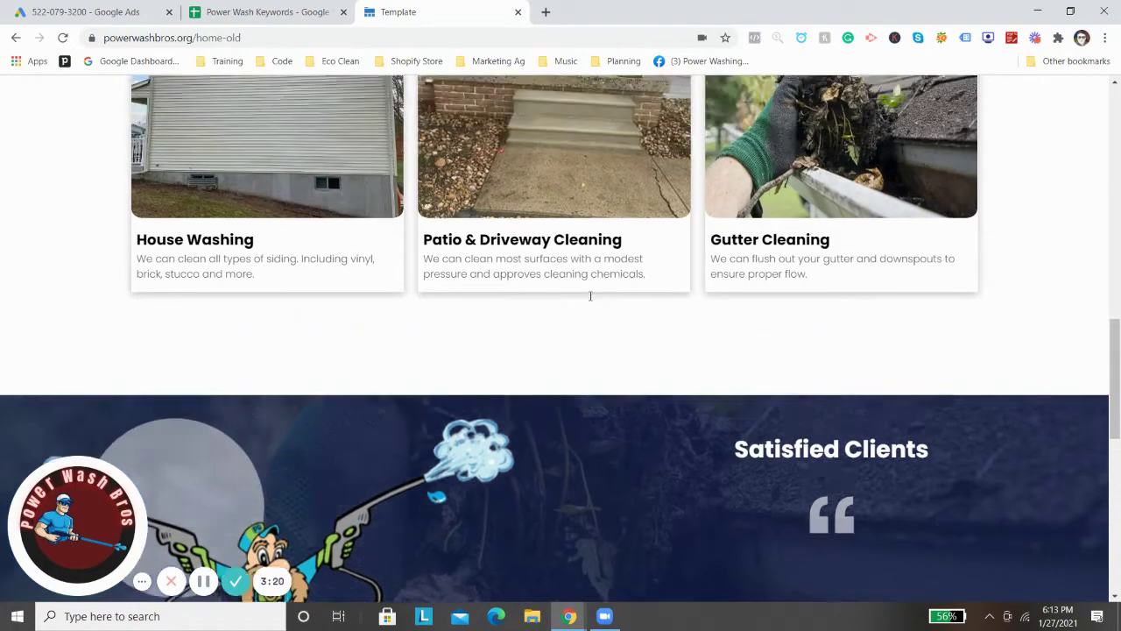
scroll(804, 230, up, 1)
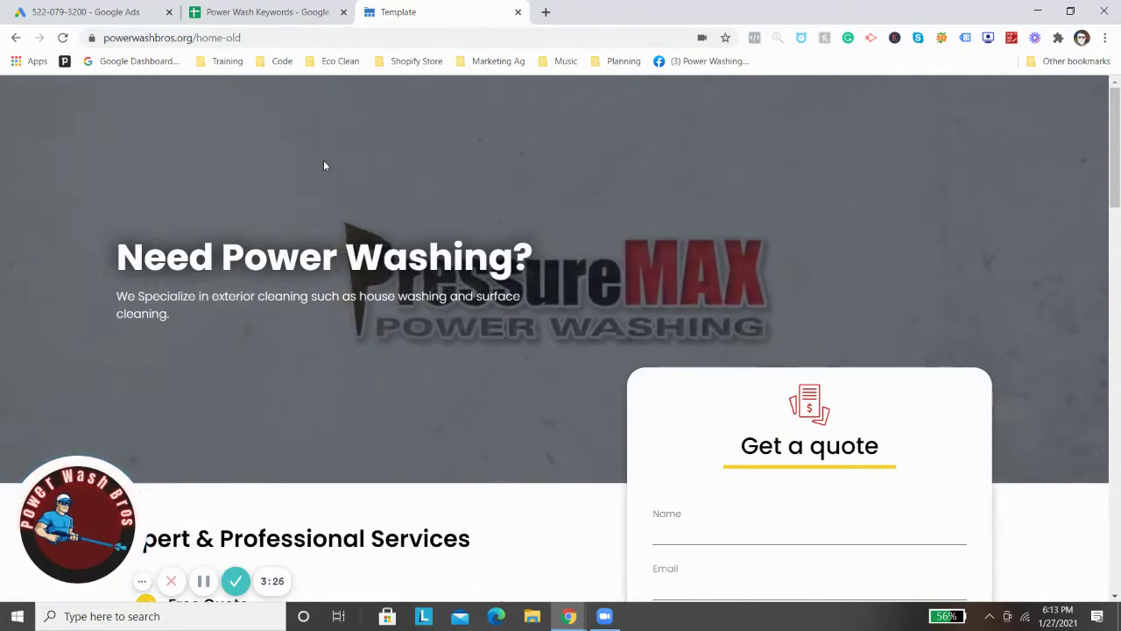
scroll(351, 175, down, 2)
scroll(346, 216, up, 2)
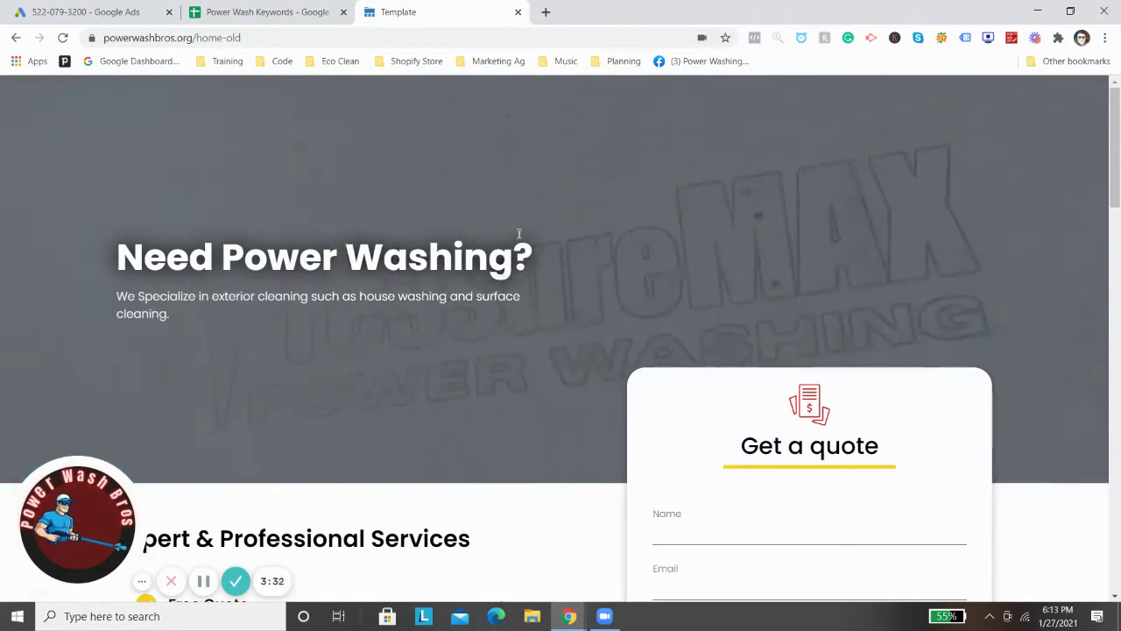
Fill in the quote form with the saved name, email and phone details, and choose Option 2 as the service needed
scroll(961, 271, down, 3)
click(666, 316)
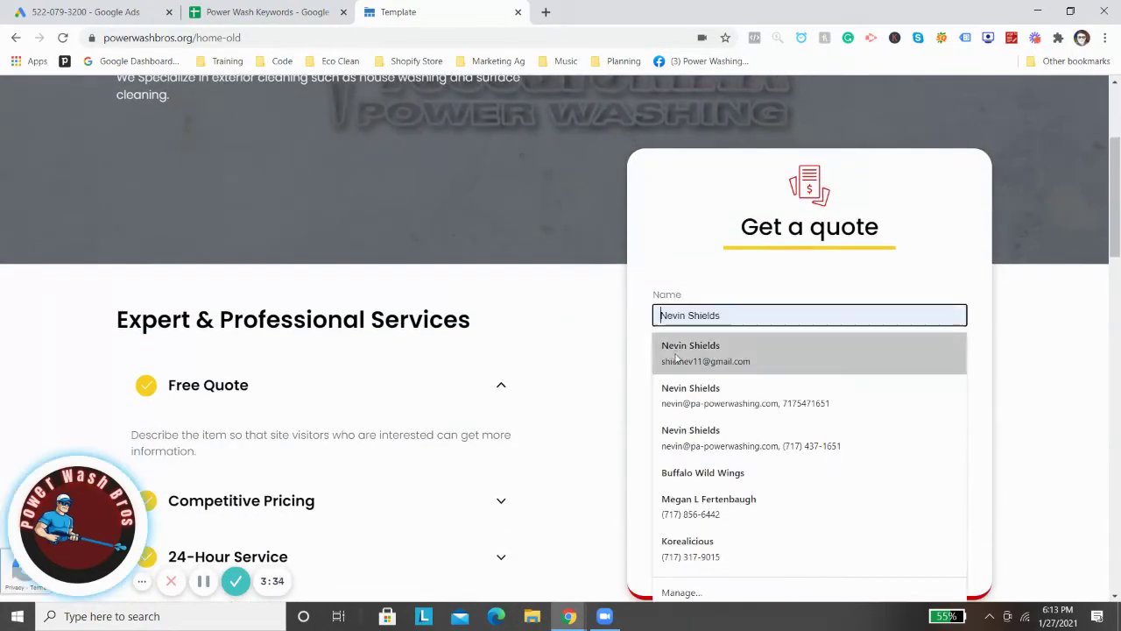
click(692, 352)
click(733, 477)
click(717, 482)
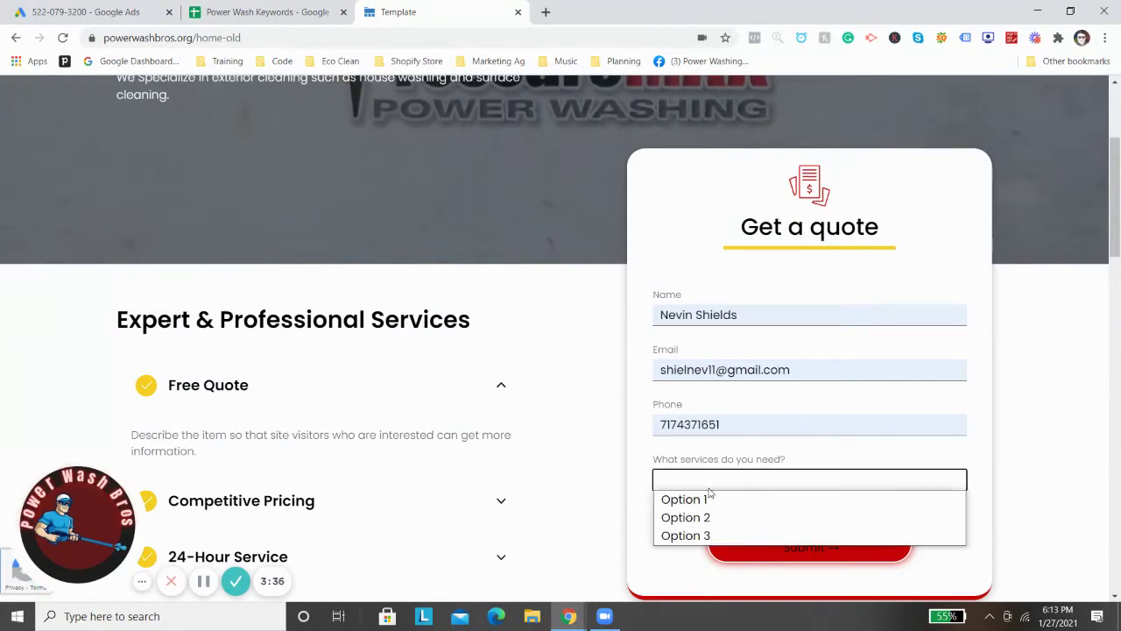
click(692, 517)
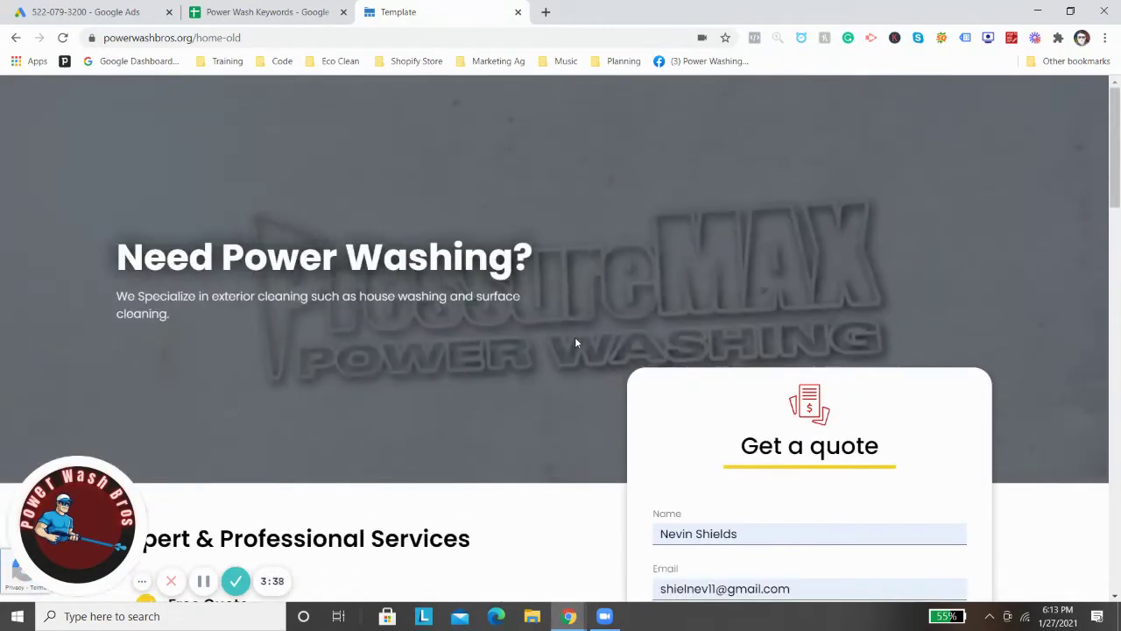
Submit the completed quote form and look over the thank-you page
scroll(700, 149, down, 3)
scroll(558, 183, up, 3)
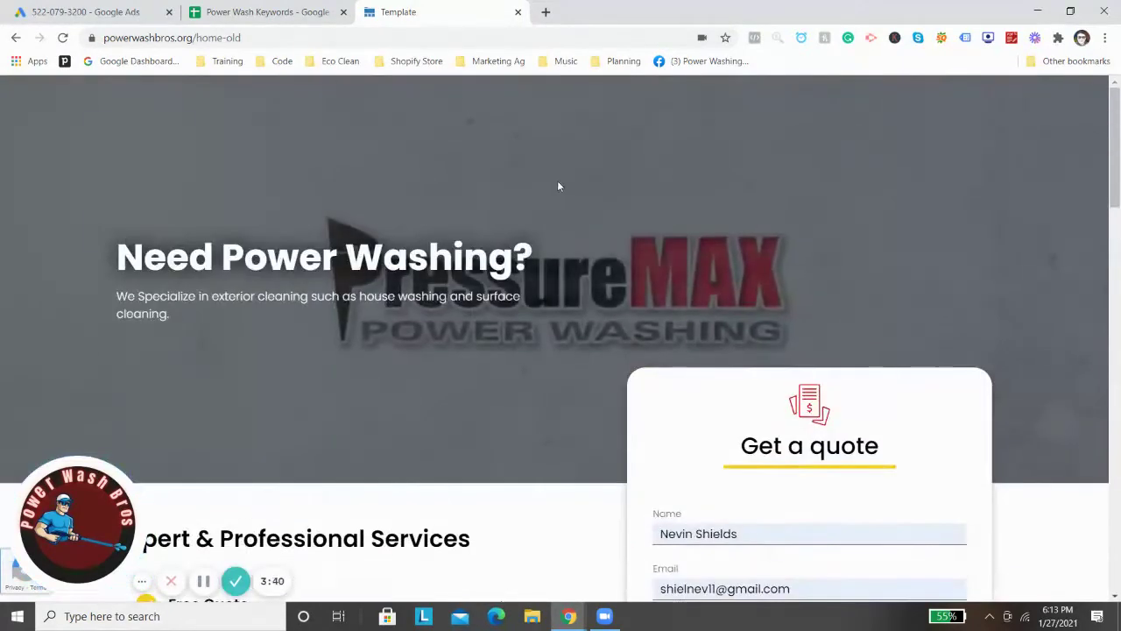
scroll(426, 205, down, 6)
scroll(650, 288, up, 4)
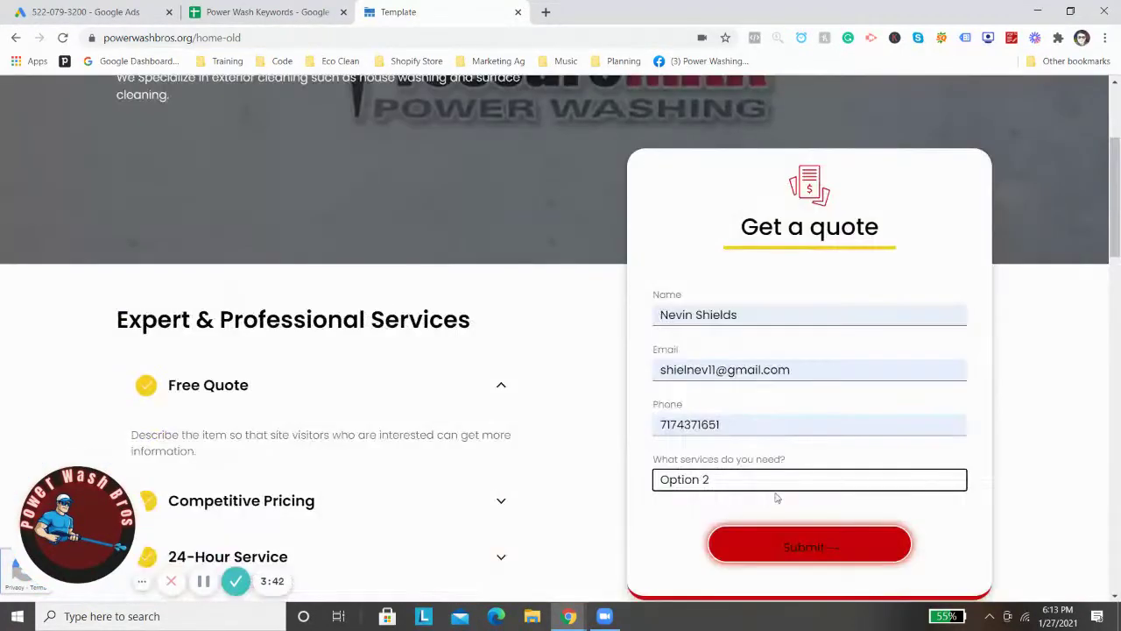
click(847, 536)
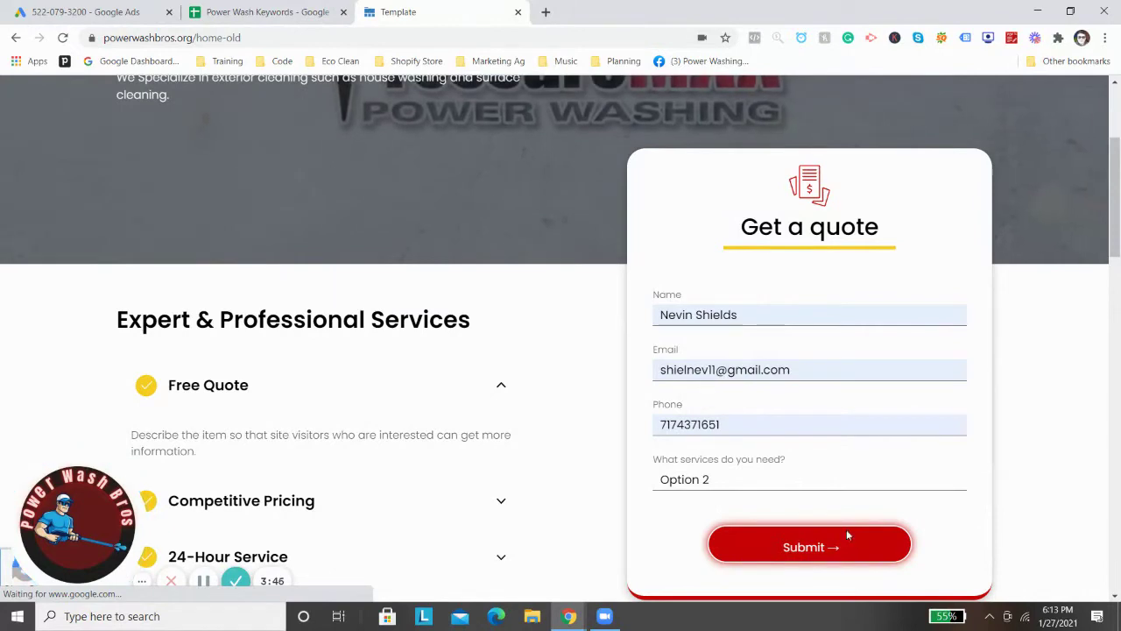
click(807, 555)
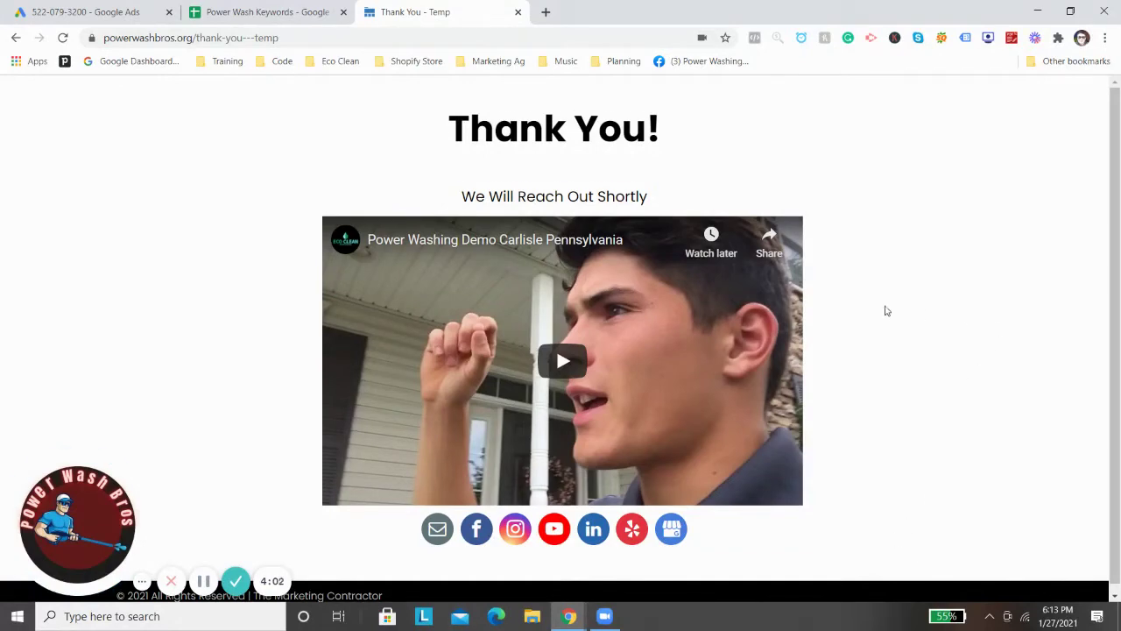
scroll(695, 372, down, 1)
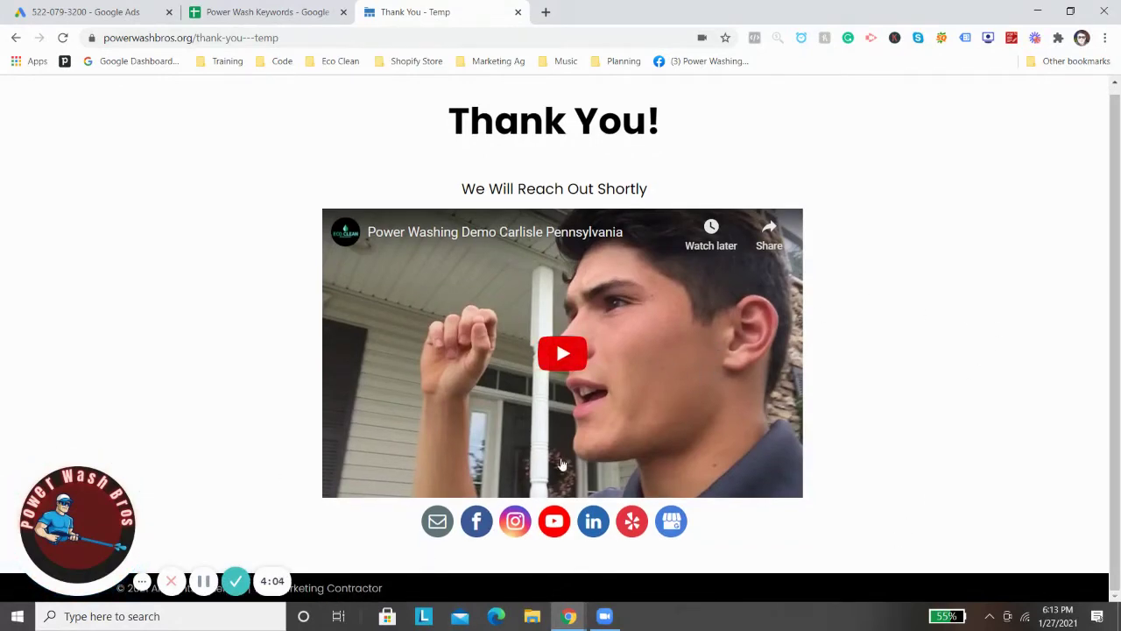
scroll(563, 465, up, 1)
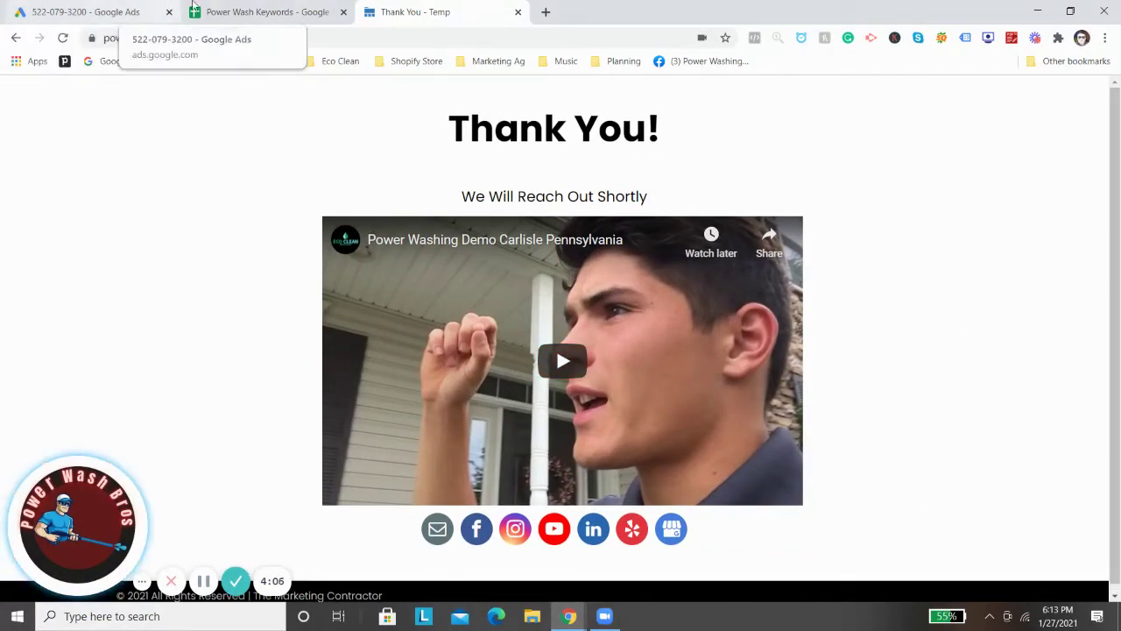
Switch to Google Ads, leave the new conversion action and go to the All campaigns overview
click(147, 9)
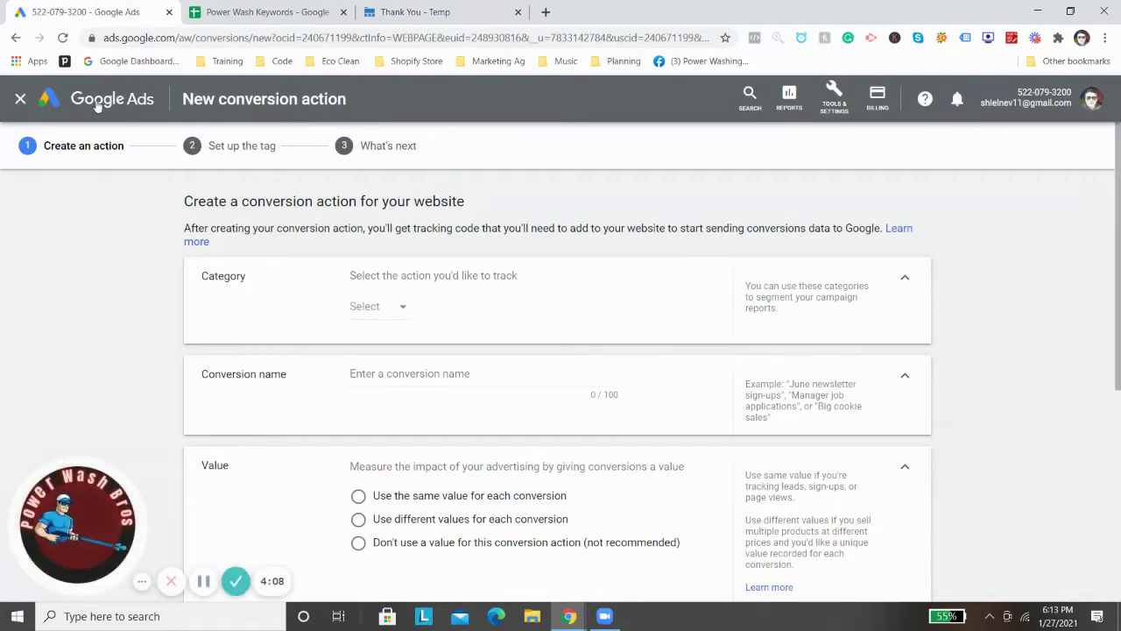
click(18, 100)
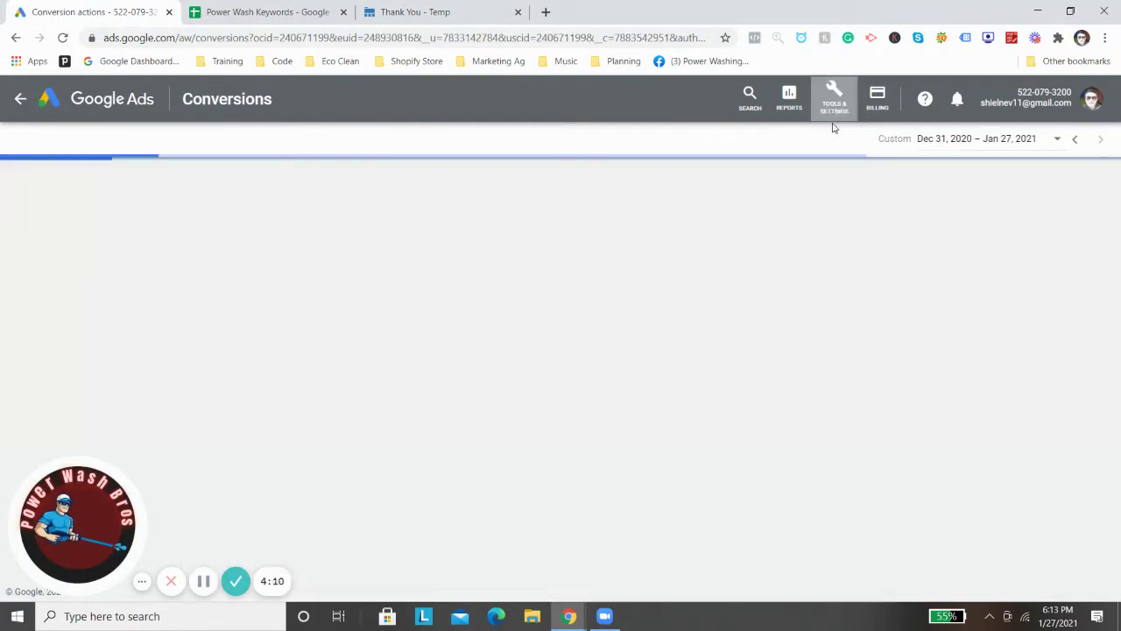
click(834, 104)
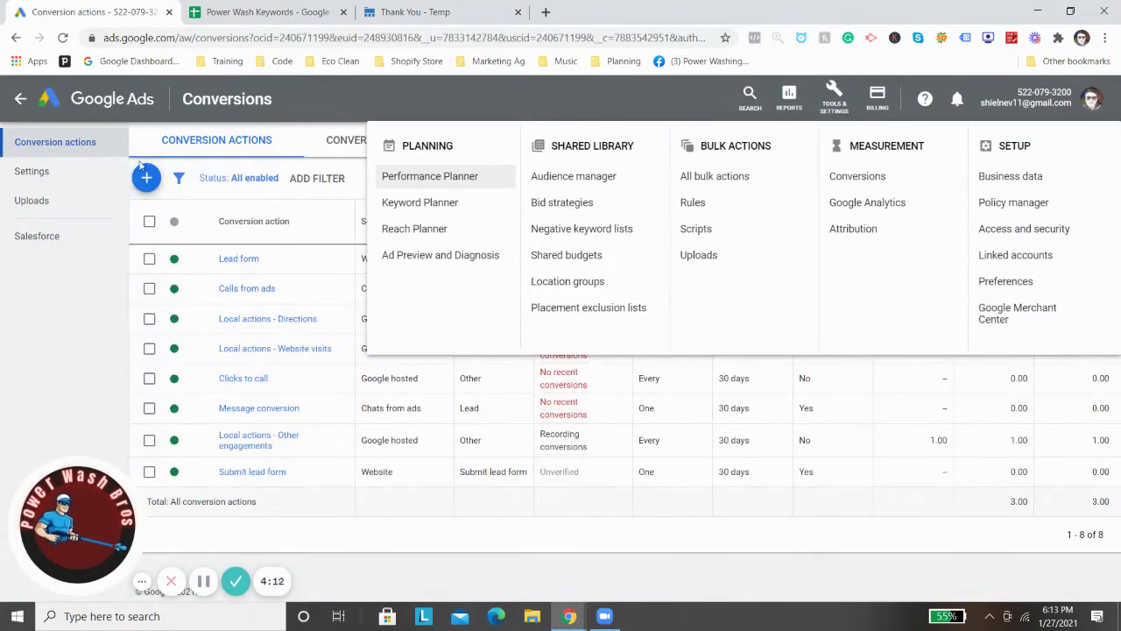
click(46, 93)
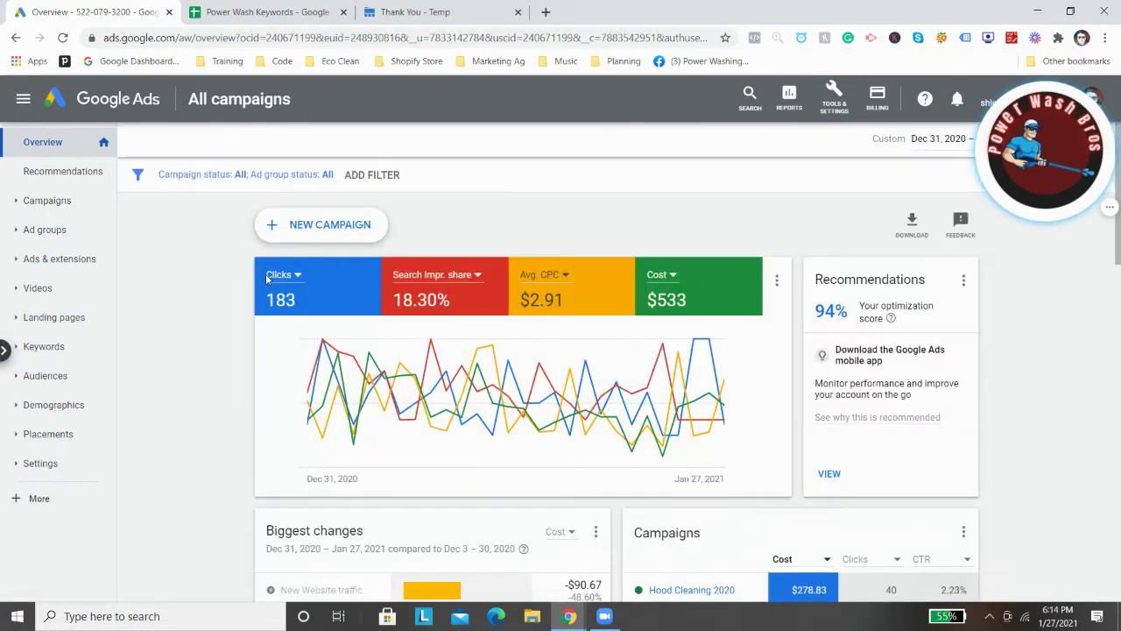
Start a new campaign and choose Leads as its goal
click(269, 226)
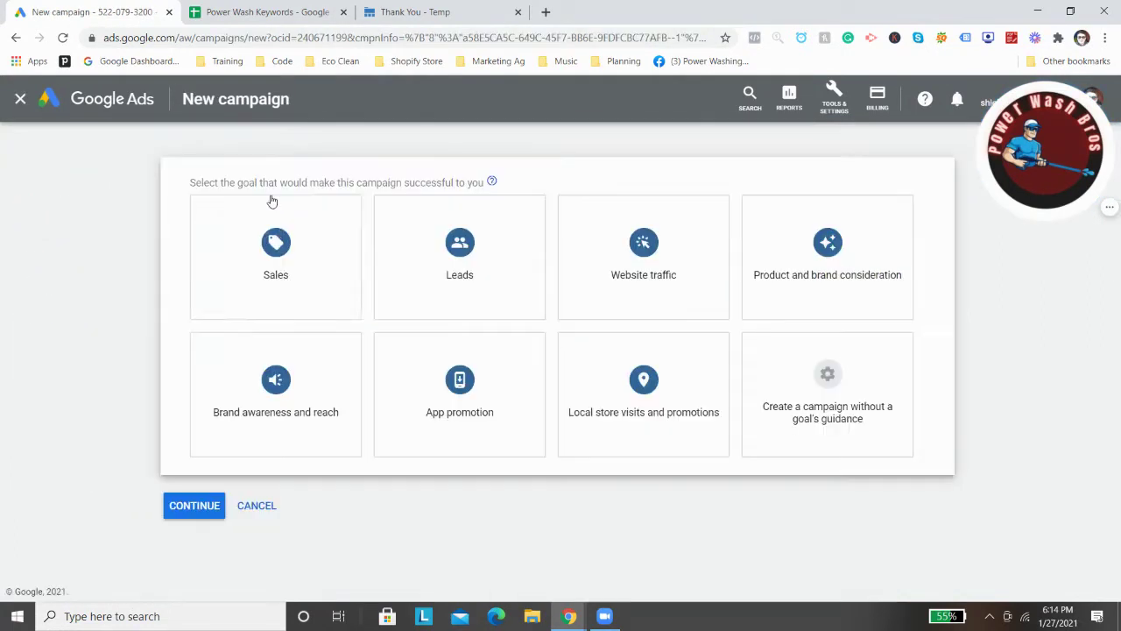
click(271, 201)
scroll(288, 190, up, 4)
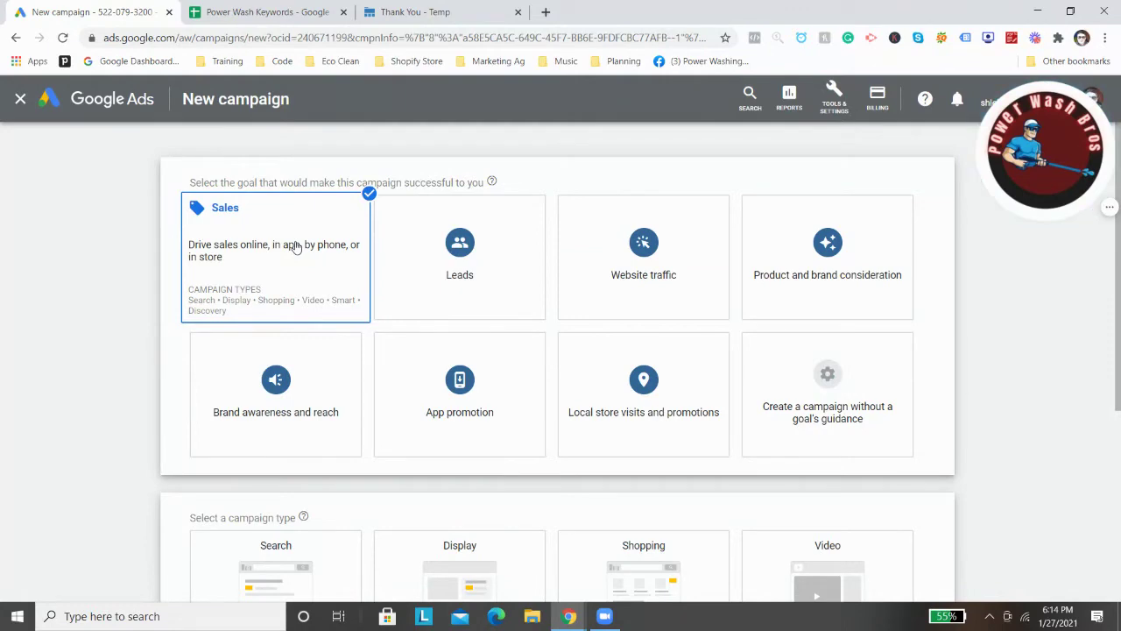
click(458, 243)
scroll(473, 272, down, 4)
scroll(525, 294, up, 3)
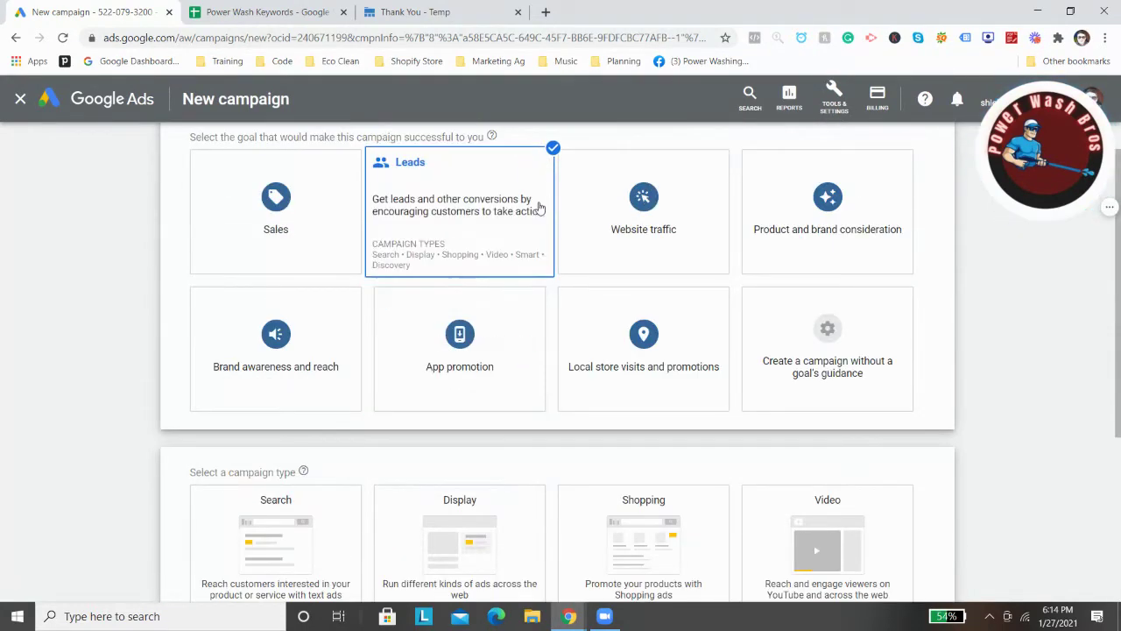
click(653, 214)
scroll(663, 220, down, 2)
scroll(675, 247, up, 3)
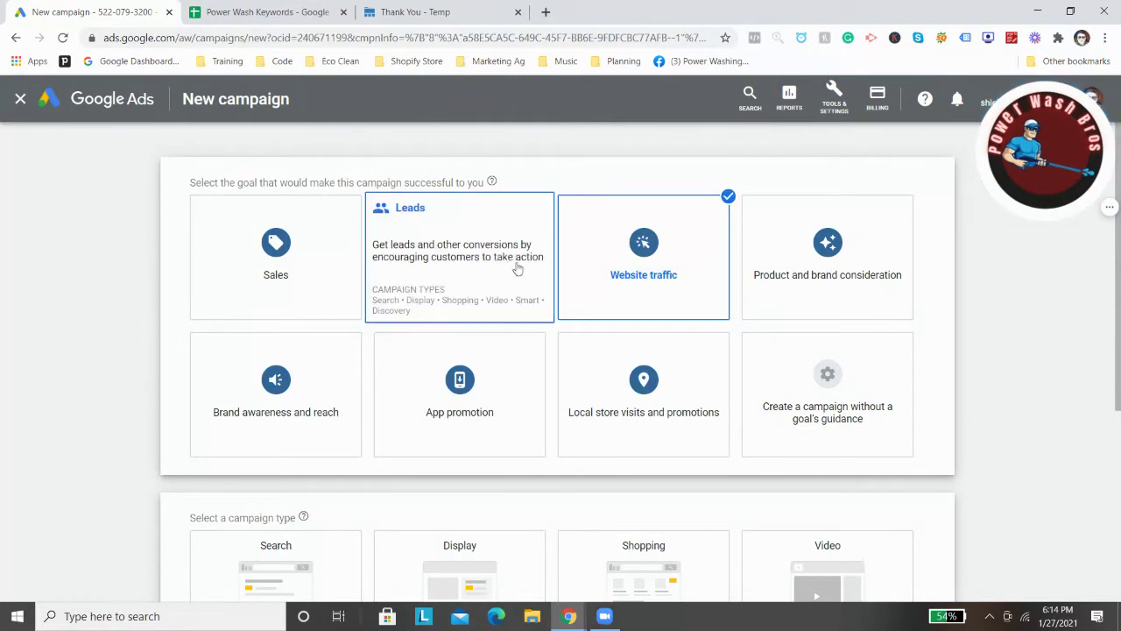
Choose the Search campaign type with Lead form submissions as the way to reach the goal, and continue to the campaign settings
scroll(499, 258, down, 4)
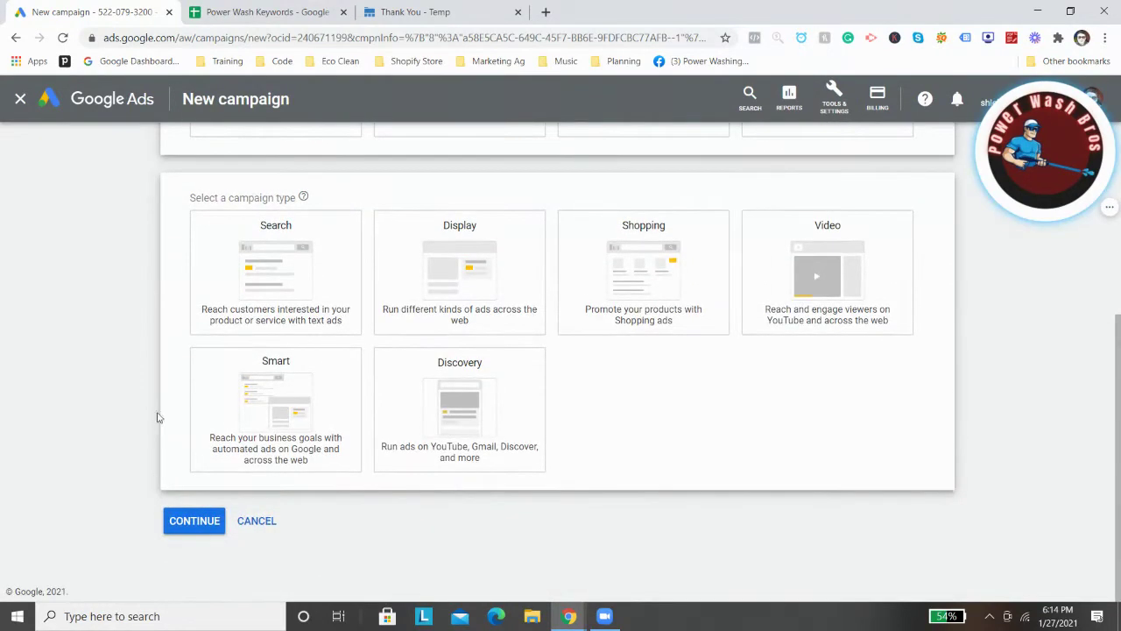
click(295, 282)
scroll(334, 371, down, 2)
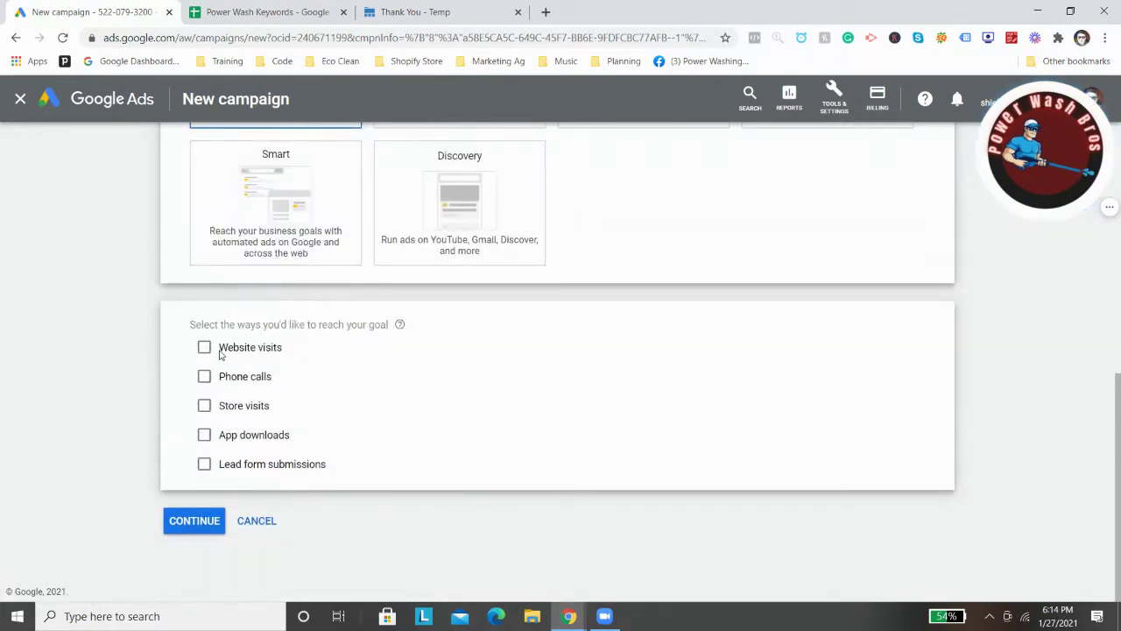
click(234, 467)
click(193, 538)
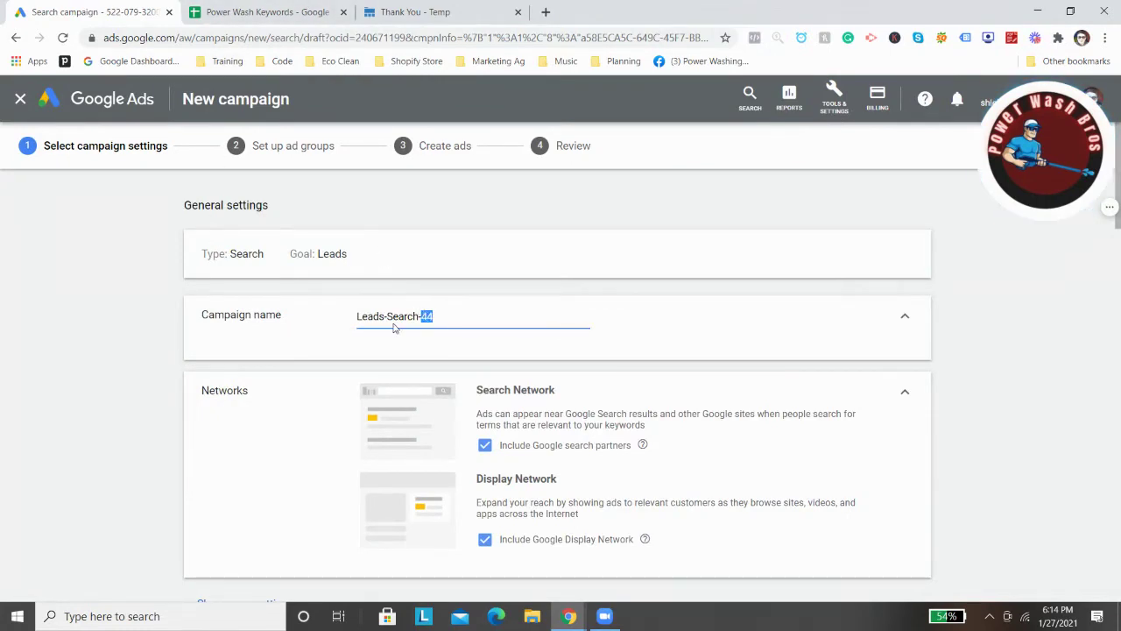
Name the campaign Trial1-test
triple_click(394, 316)
text(Ti)
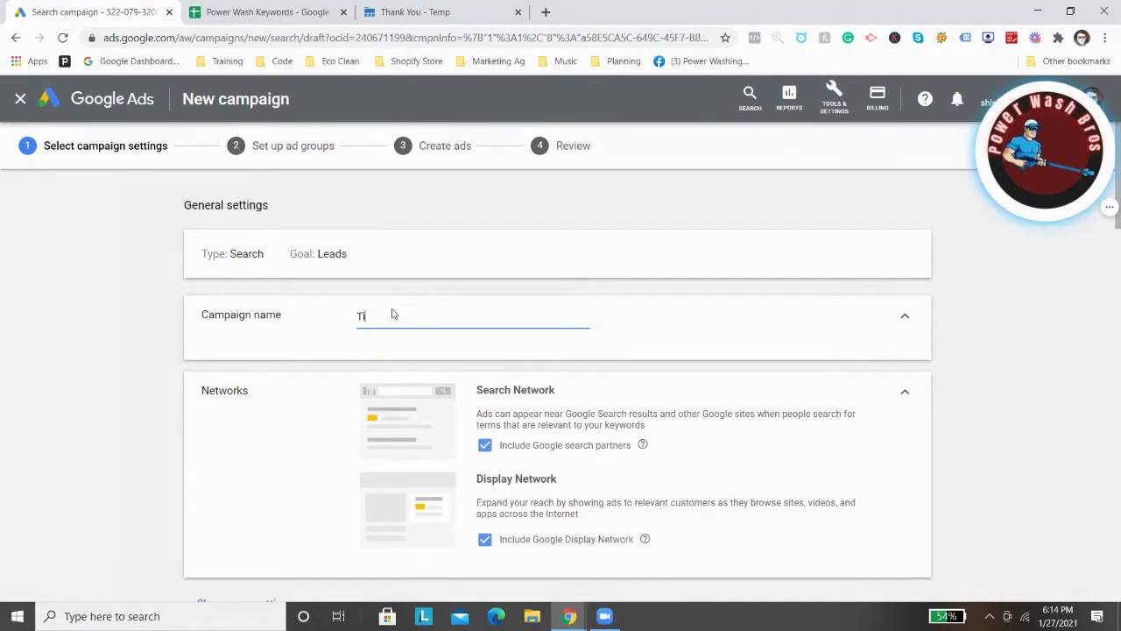
key(BackSpace)
text(rial-)
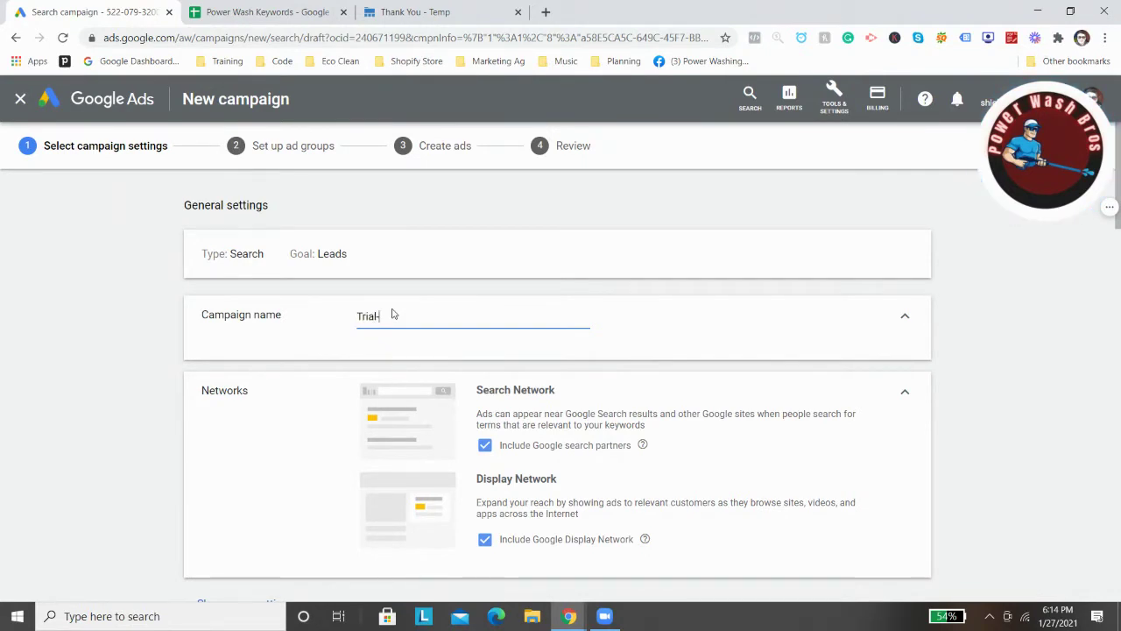
key(BackSpace)
text(1-te)
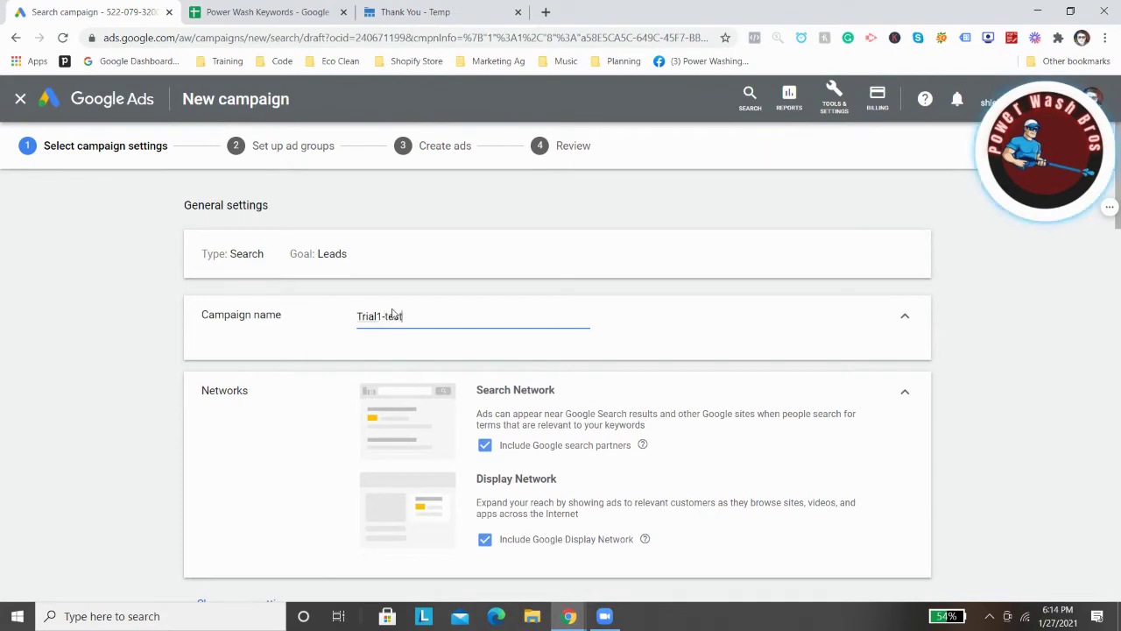
text(st)
Set the campaign's location targeting to another location and pick the city of Harrisburg, Pennsylvania, United States
scroll(412, 350, down, 5)
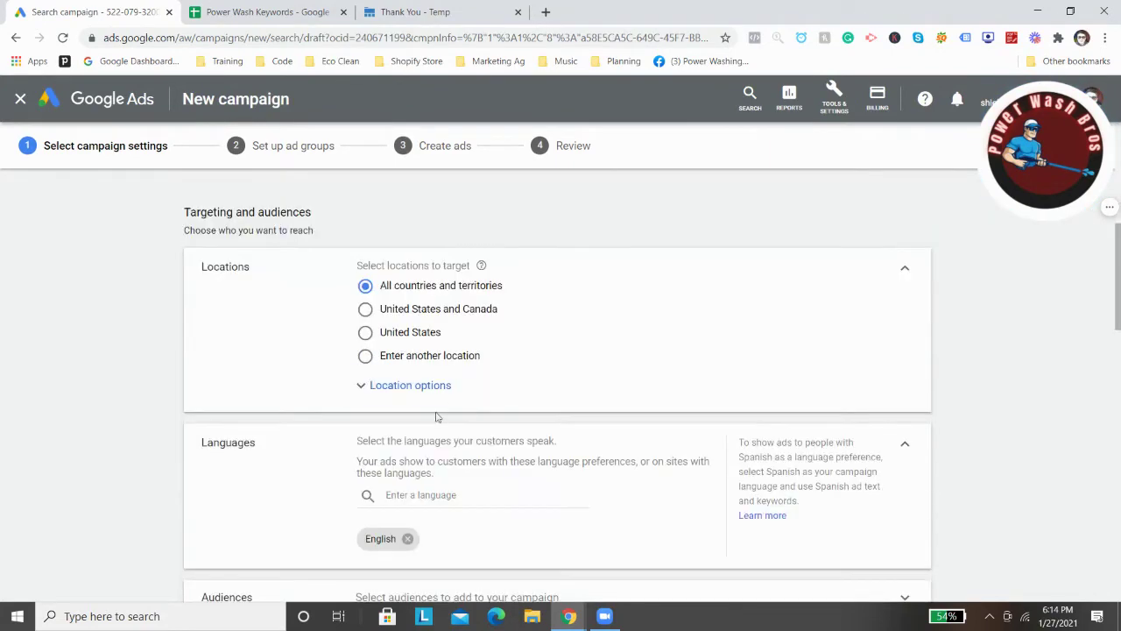
click(424, 356)
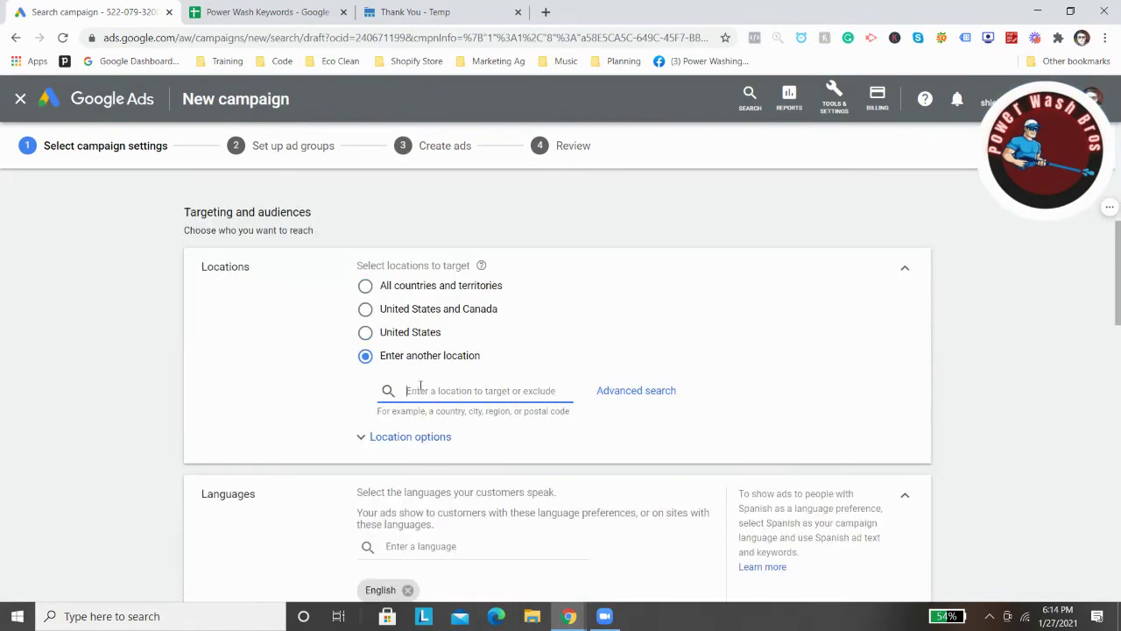
text(harrisburg)
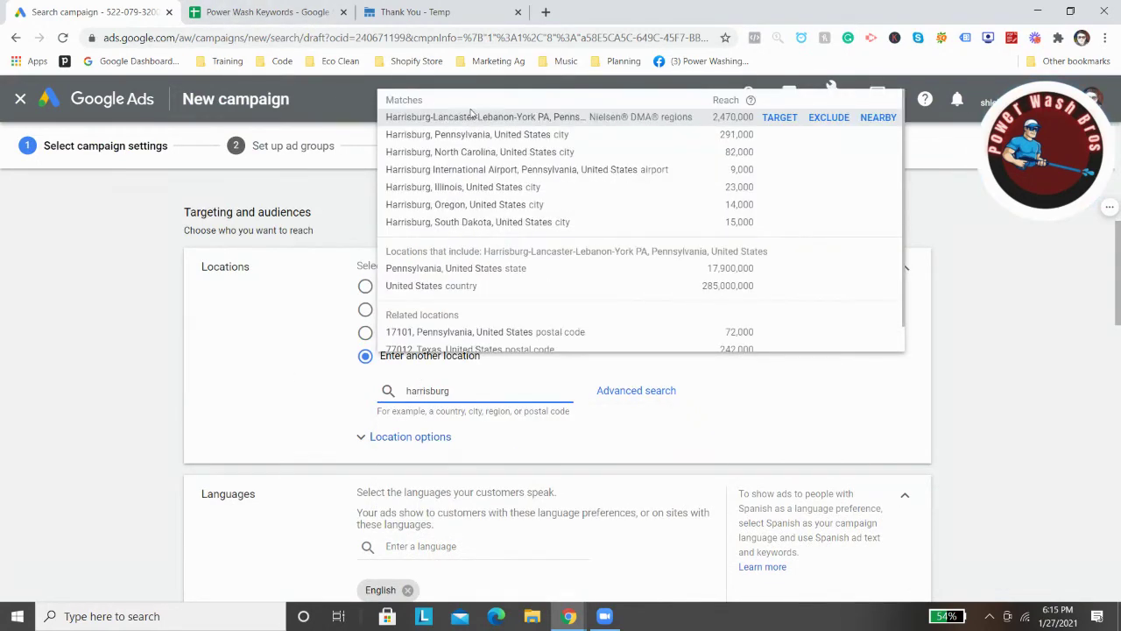
click(465, 136)
scroll(538, 350, down, 5)
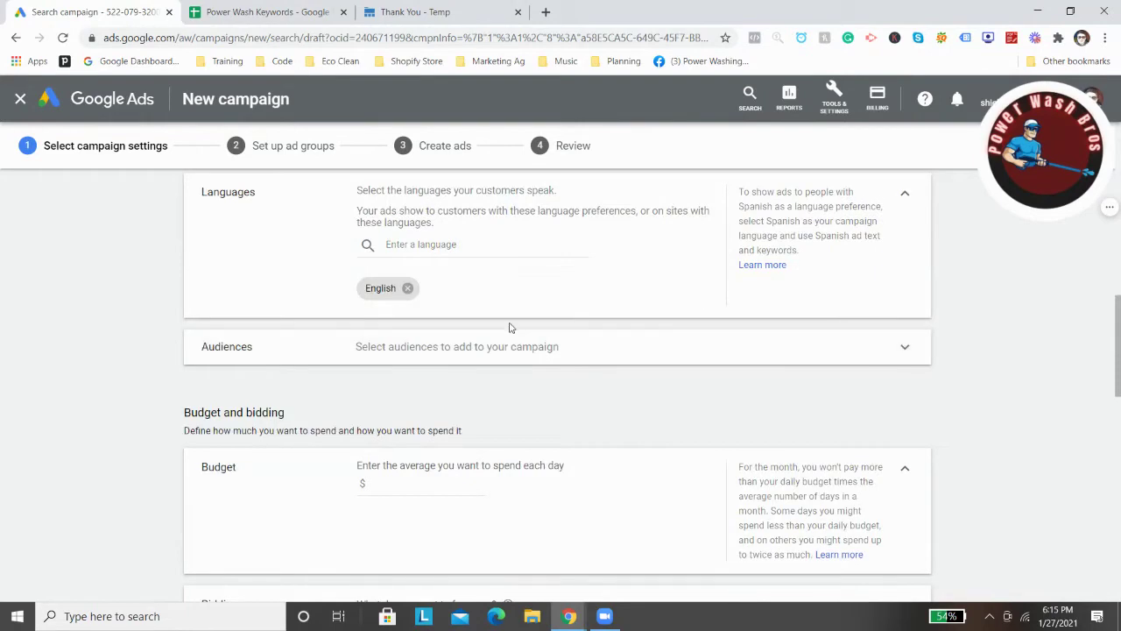
Set the campaign's average daily budget to $20
scroll(508, 342, up, 2)
scroll(504, 355, up, 8)
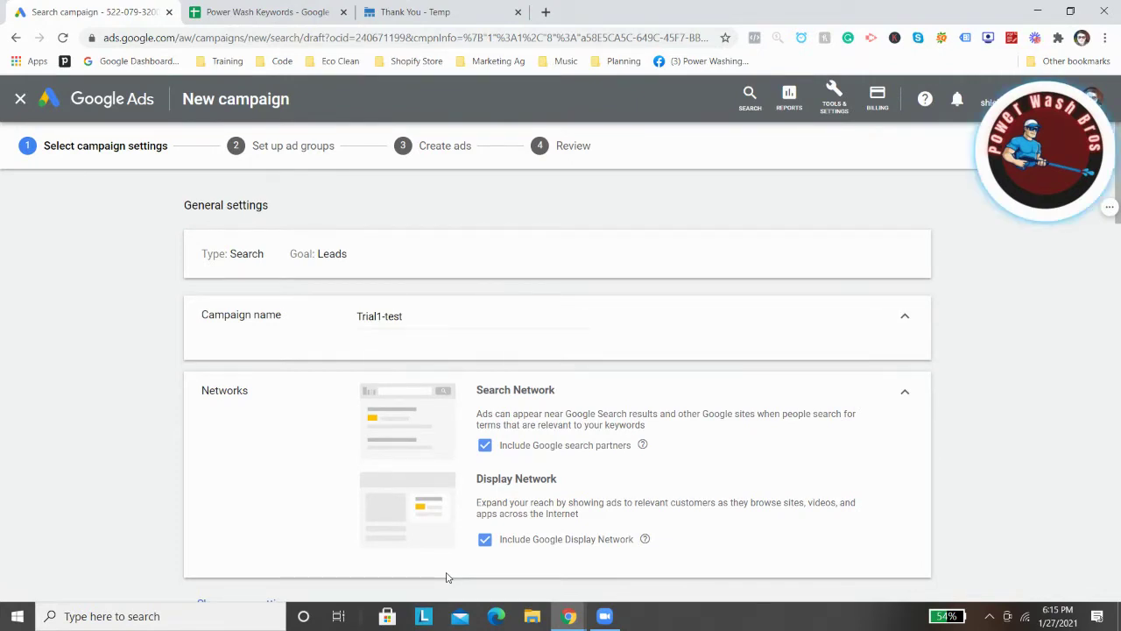
scroll(527, 392, down, 4)
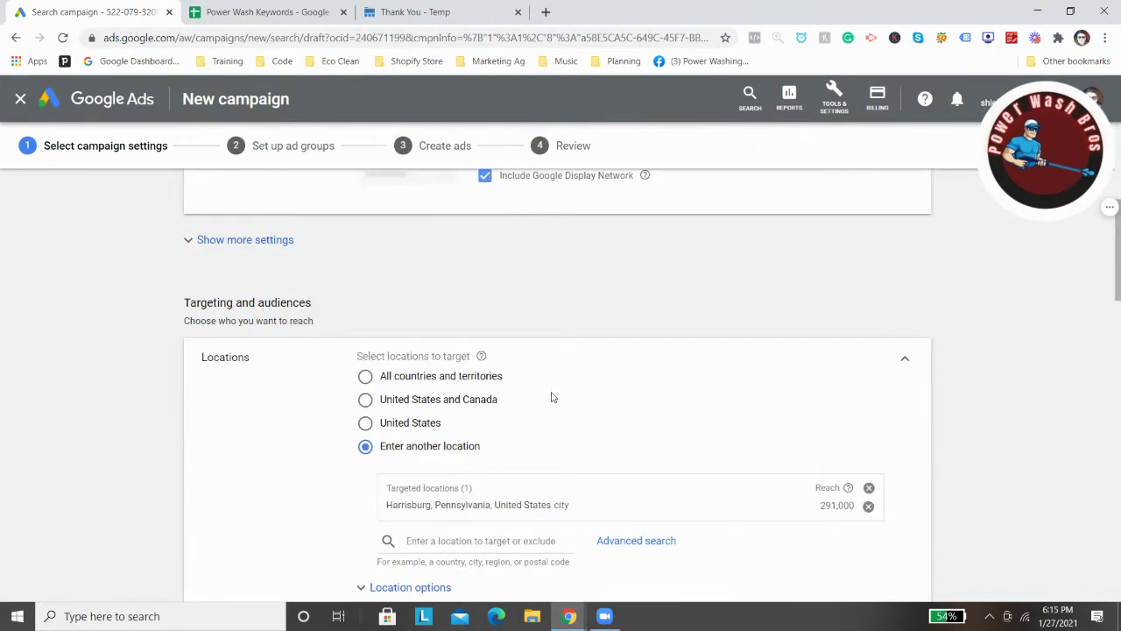
scroll(552, 398, down, 8)
scroll(574, 298, up, 1)
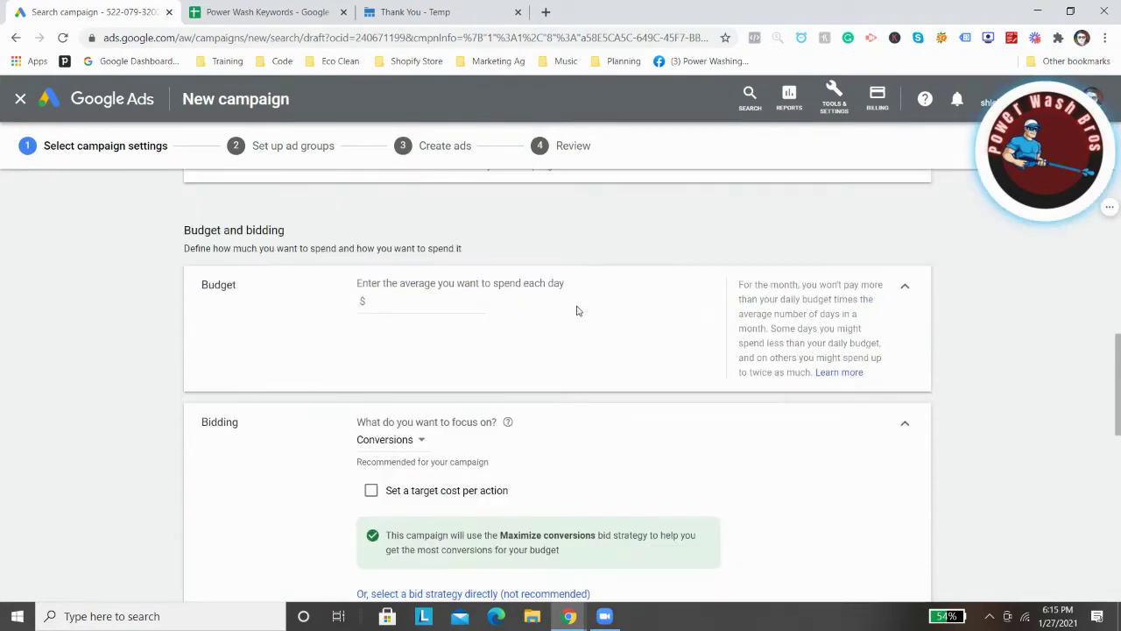
click(397, 299)
key(Num_Lock)
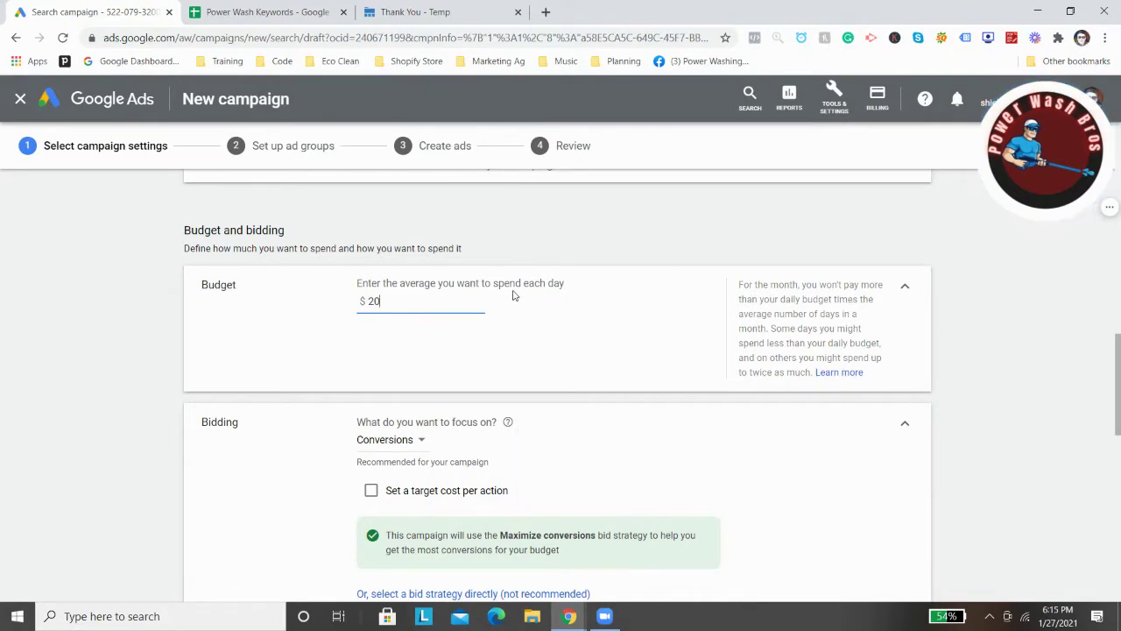
Add the callout extensions About Us, Concrete and Deck to the campaign and preview how they look in the ad
scroll(562, 353, down, 3)
scroll(562, 351, down, 1)
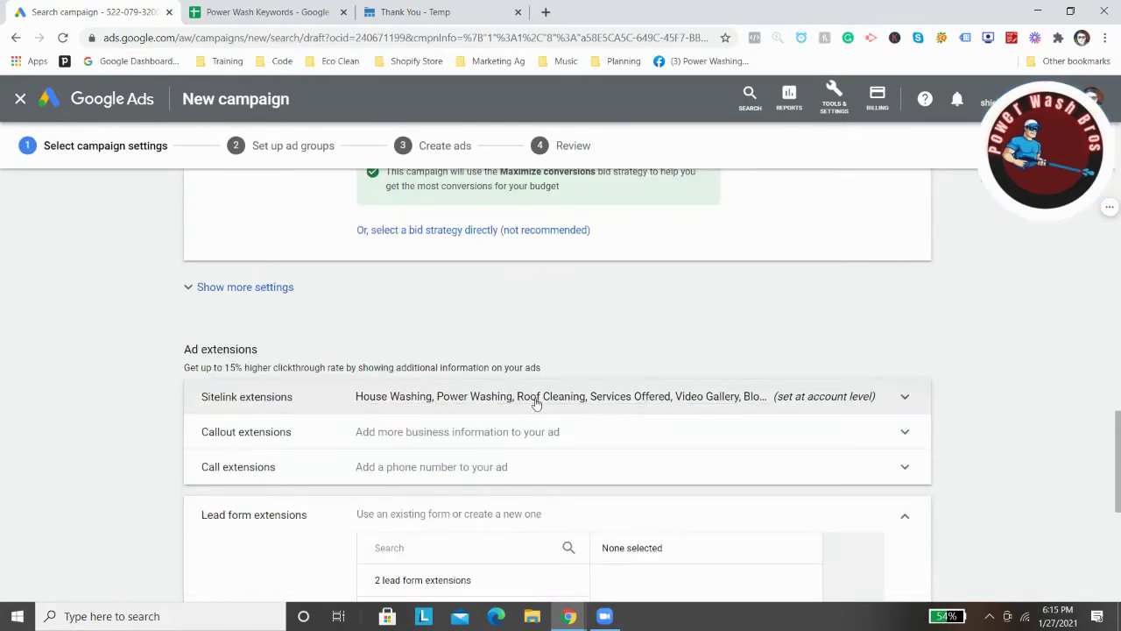
scroll(746, 314, down, 2)
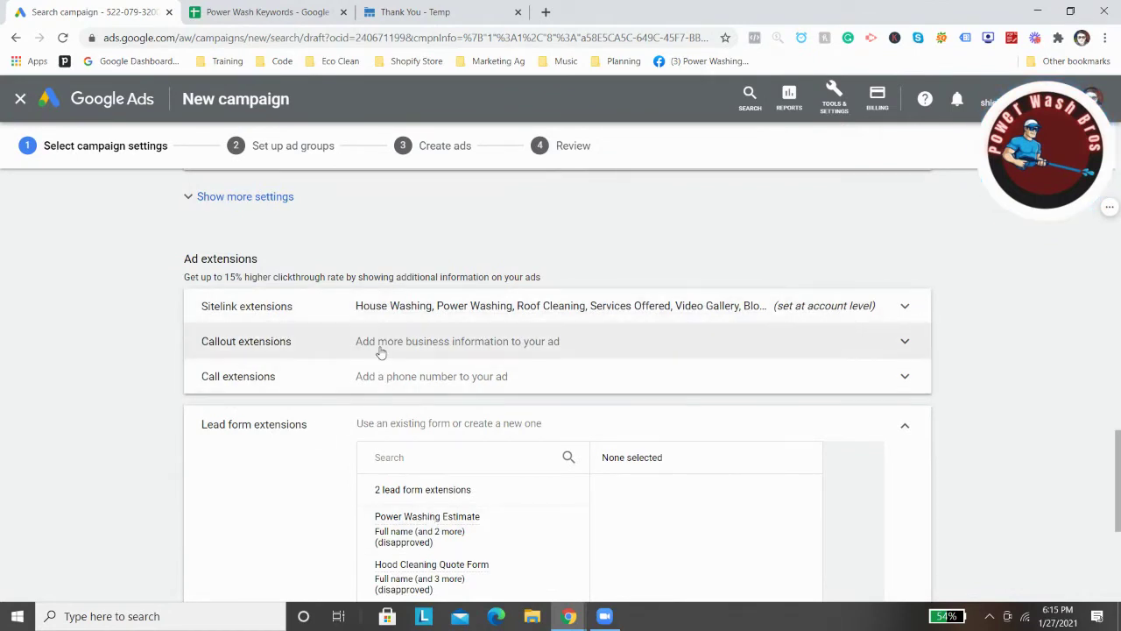
click(434, 345)
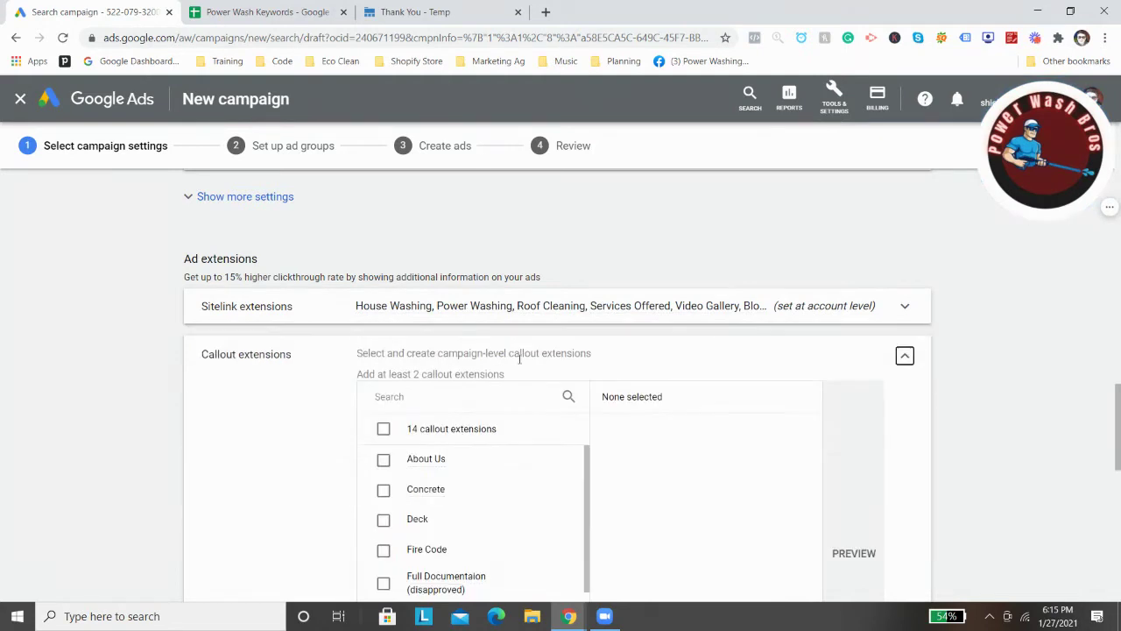
scroll(517, 357, down, 1)
click(384, 370)
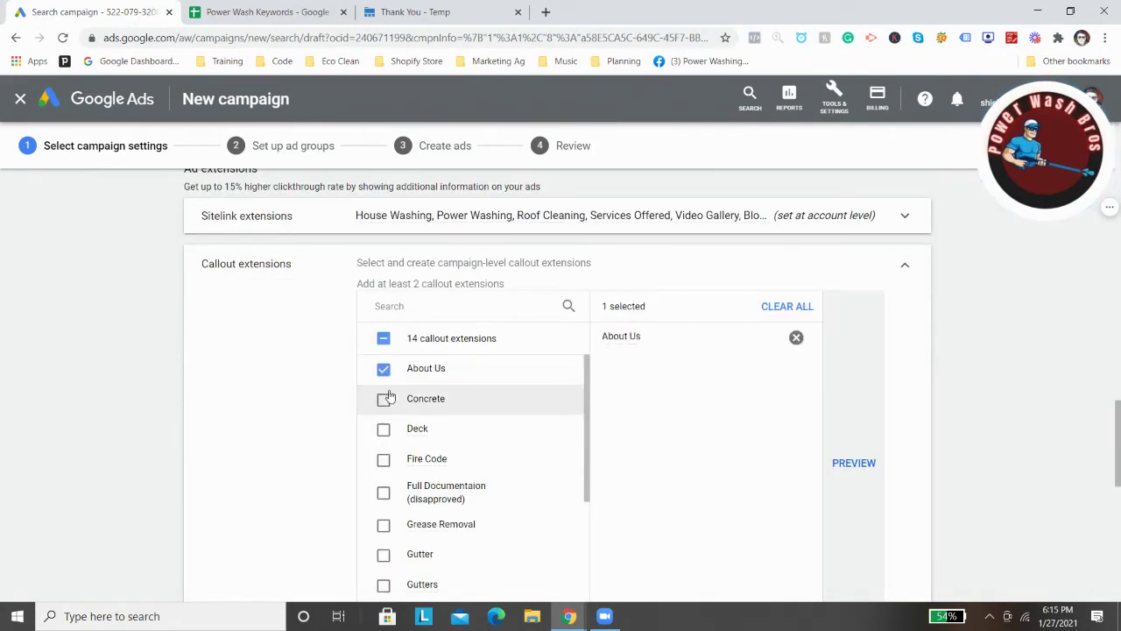
click(384, 399)
scroll(384, 399, down, 2)
scroll(381, 300, up, 1)
scroll(381, 301, up, 1)
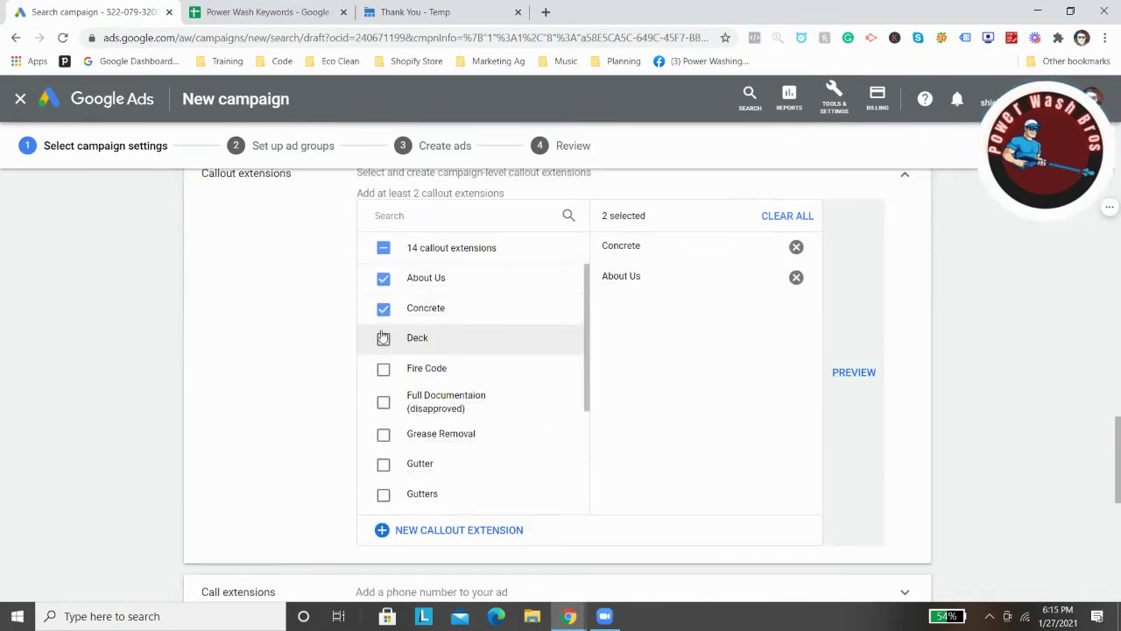
click(384, 337)
click(383, 401)
click(379, 401)
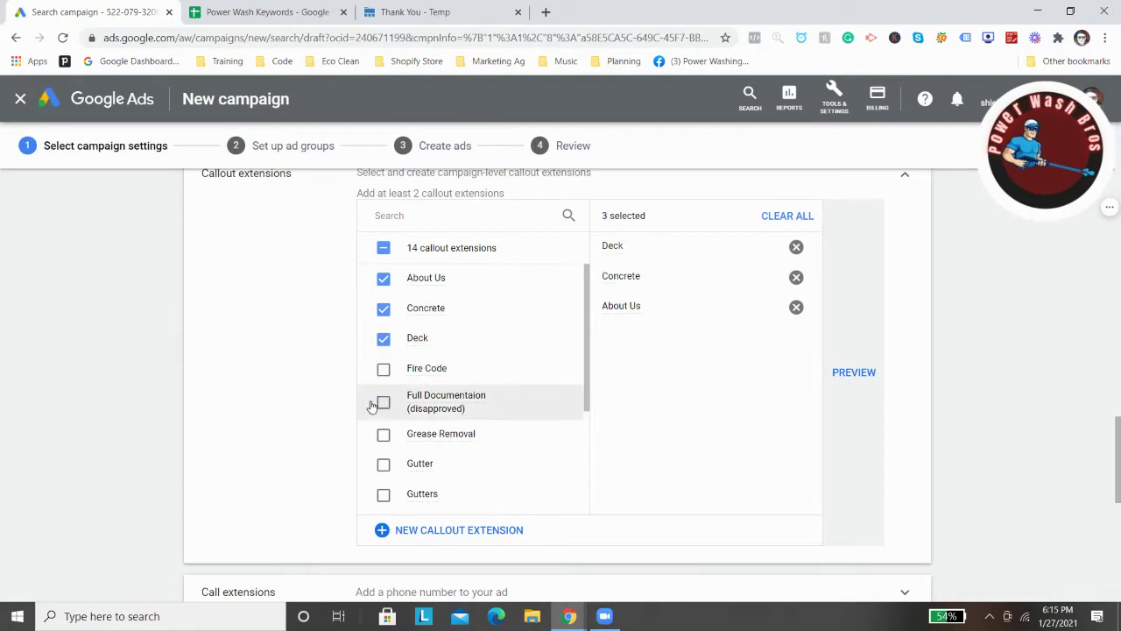
click(839, 372)
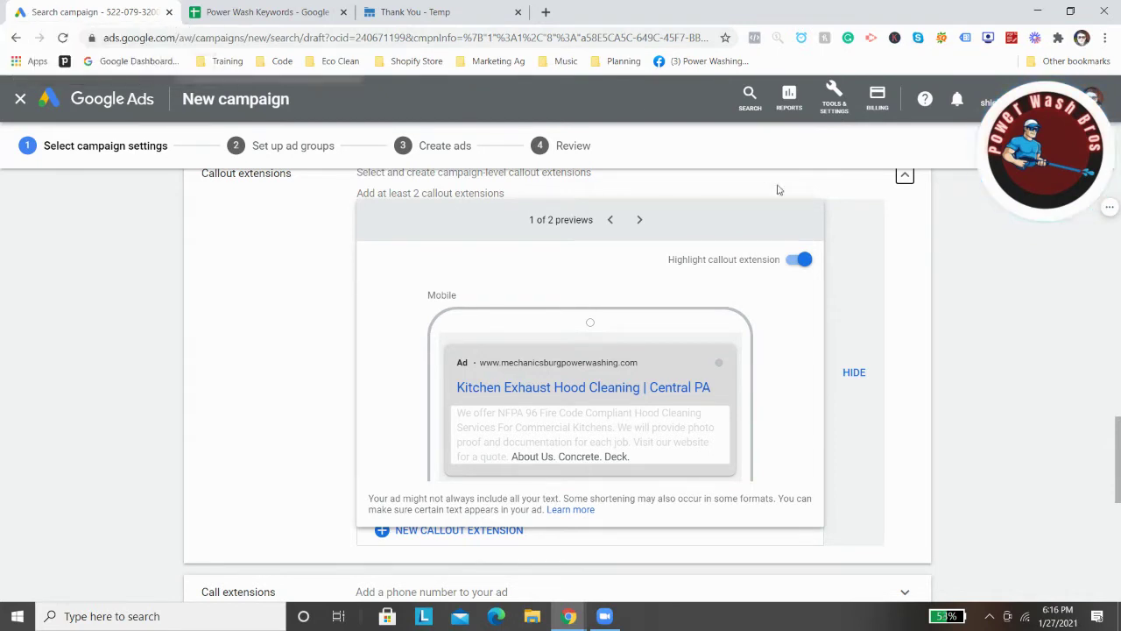
click(852, 373)
Add the callout extensions Windows, Siding, Roof Cleaning, House Washing and Gutter, and close the callout settings
scroll(508, 336, down, 1)
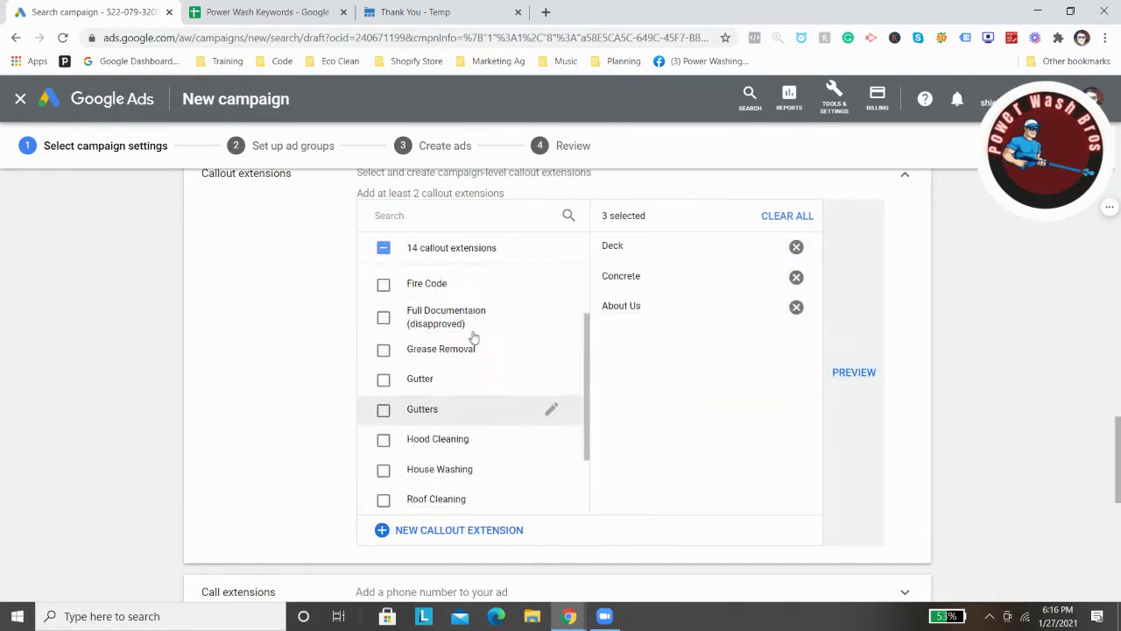
scroll(444, 368, up, 1)
scroll(444, 368, up, 1)
scroll(451, 359, down, 3)
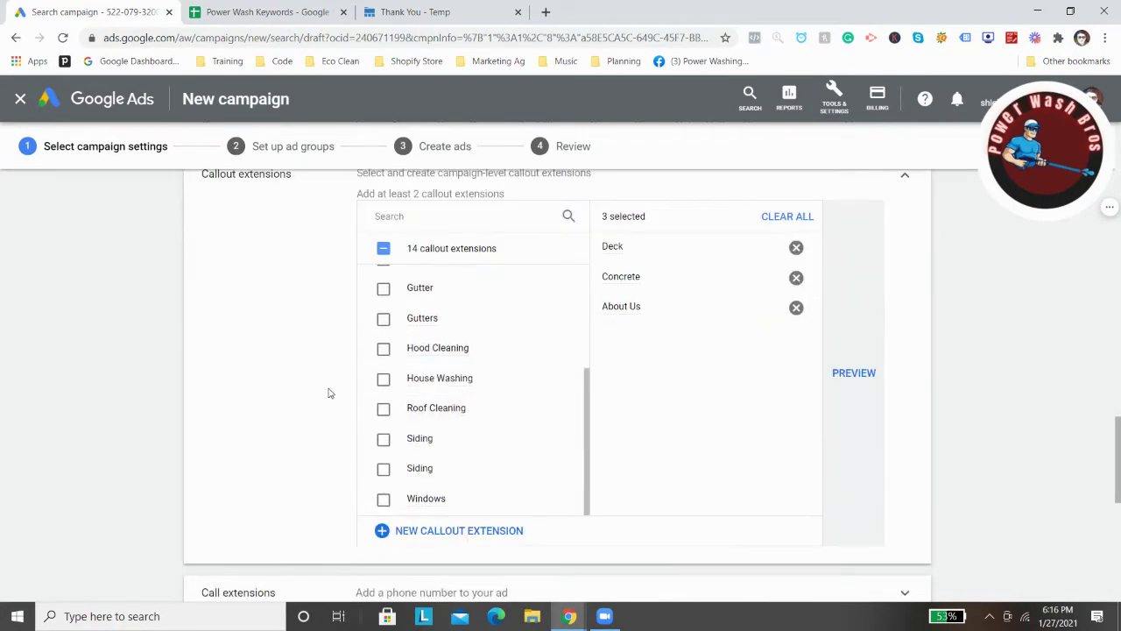
scroll(327, 393, down, 1)
click(401, 361)
click(412, 406)
click(430, 316)
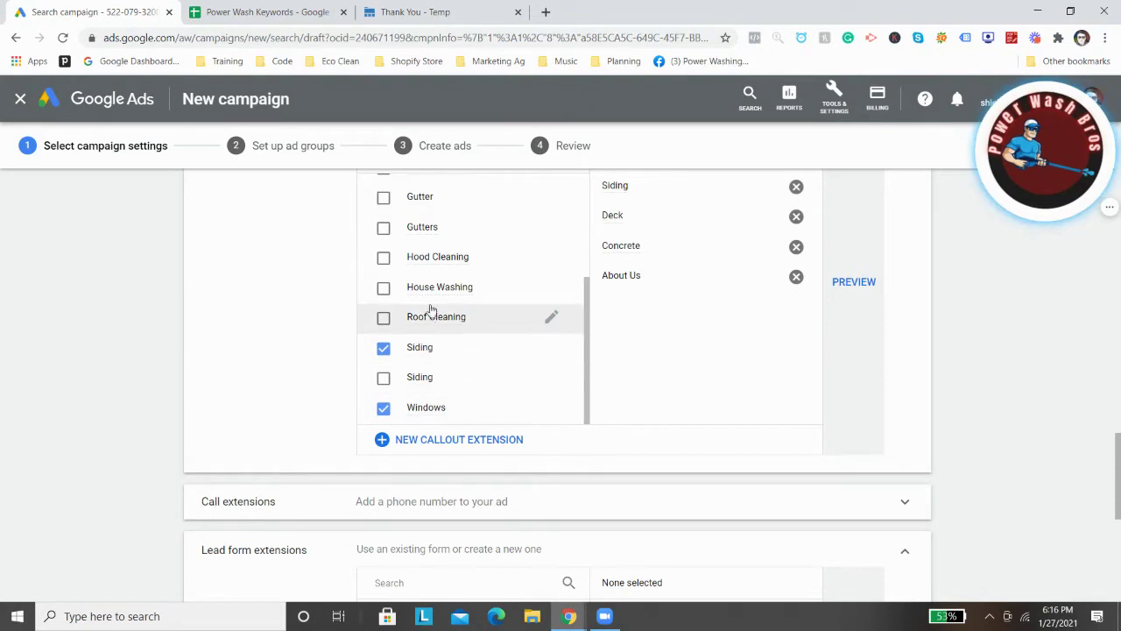
click(429, 288)
scroll(442, 346, up, 2)
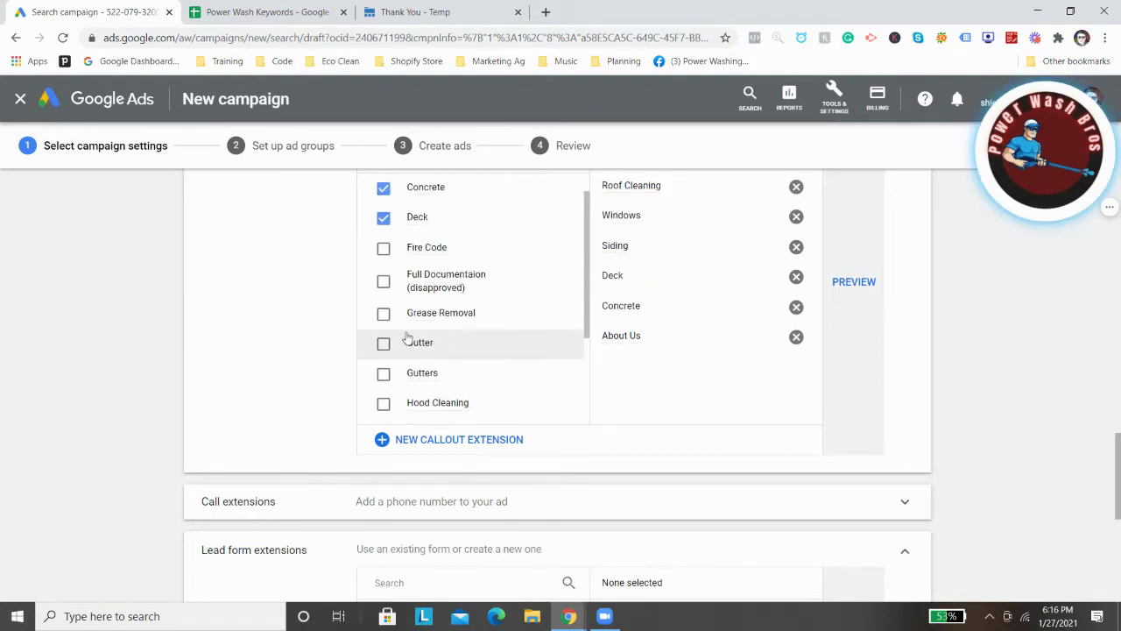
click(412, 339)
scroll(495, 346, up, 4)
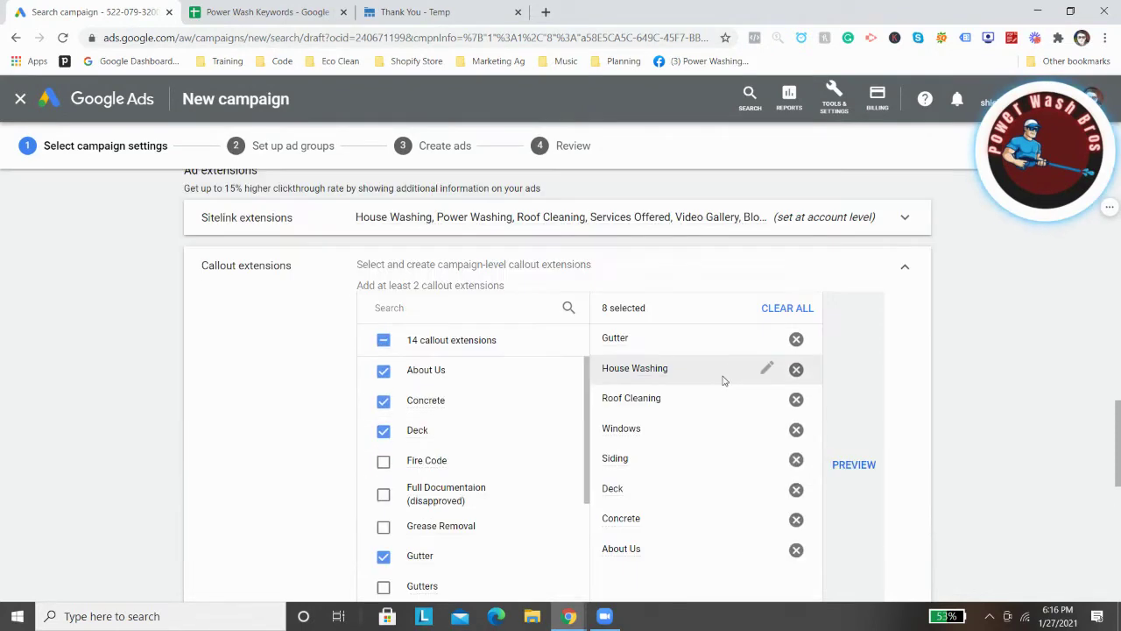
click(904, 264)
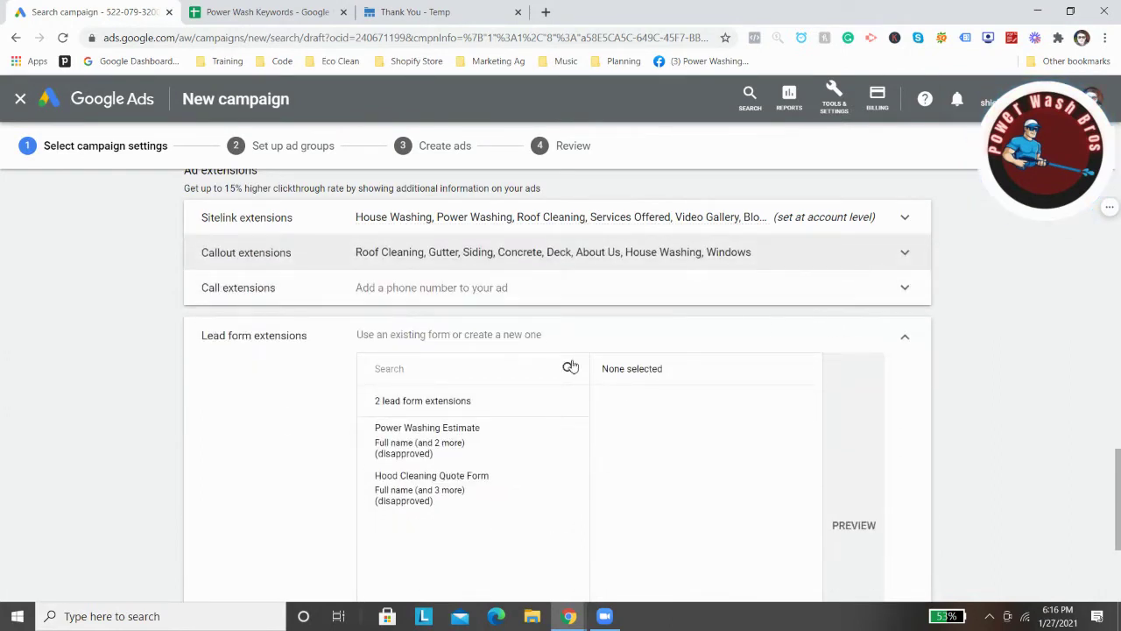
Try the Power Washing Estimate lead form extension, preview its form, and remove it from the campaign again
scroll(661, 356, down, 1)
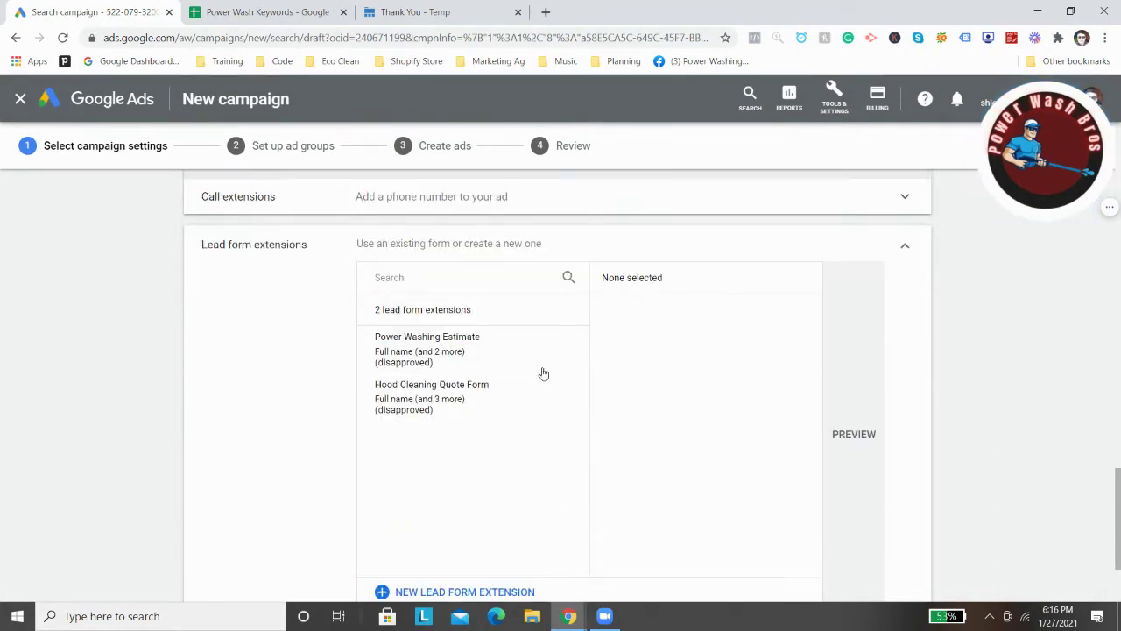
click(409, 344)
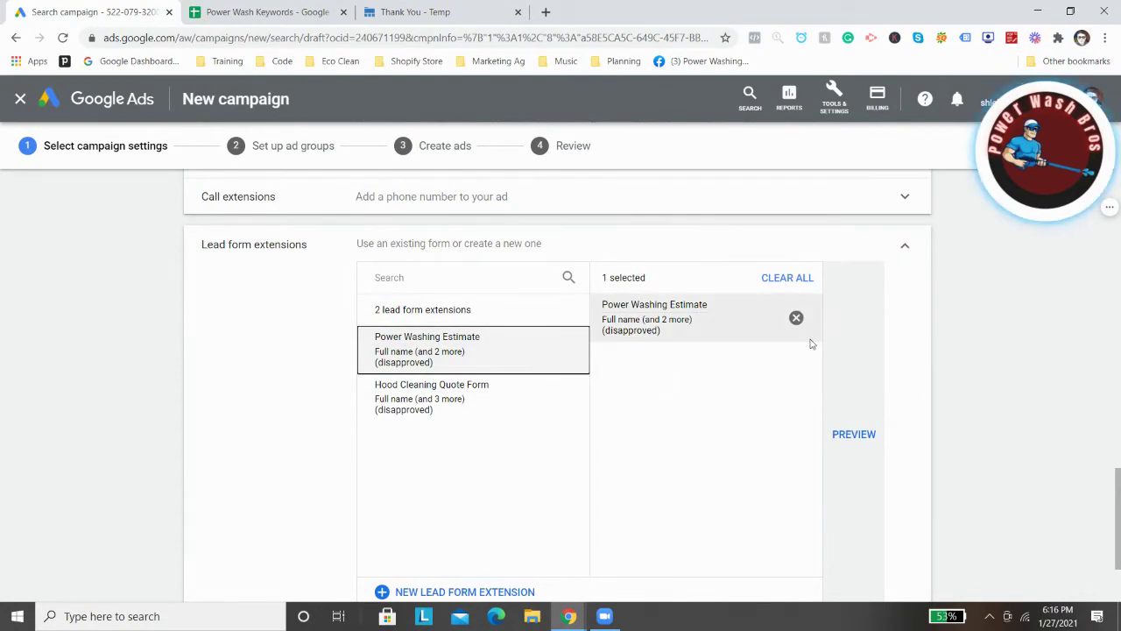
click(843, 434)
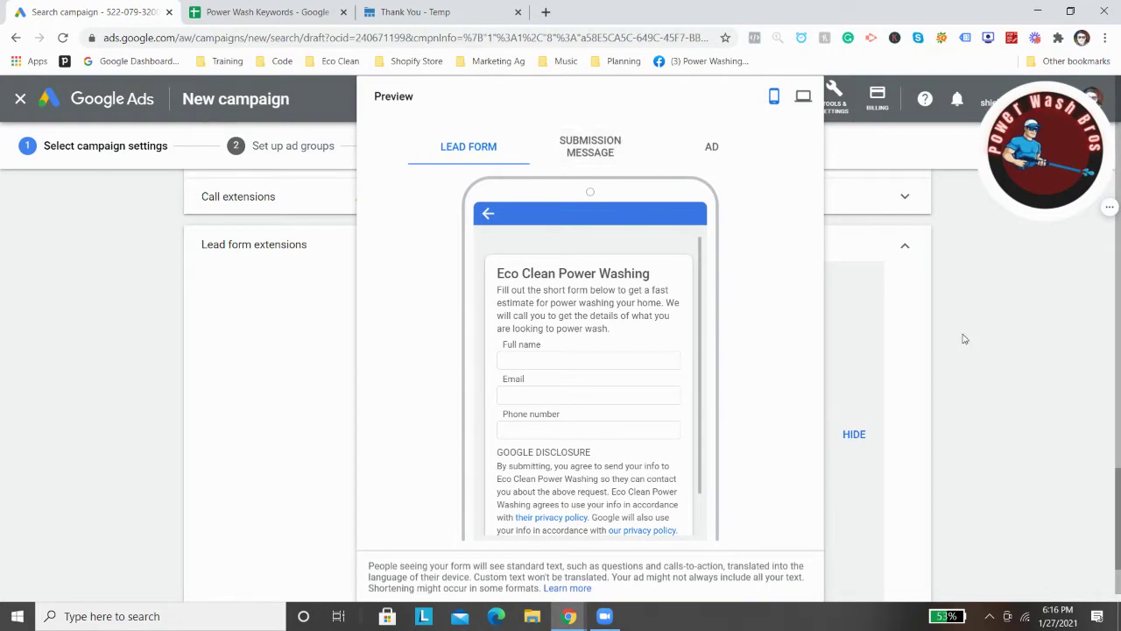
click(972, 375)
scroll(759, 311, down, 1)
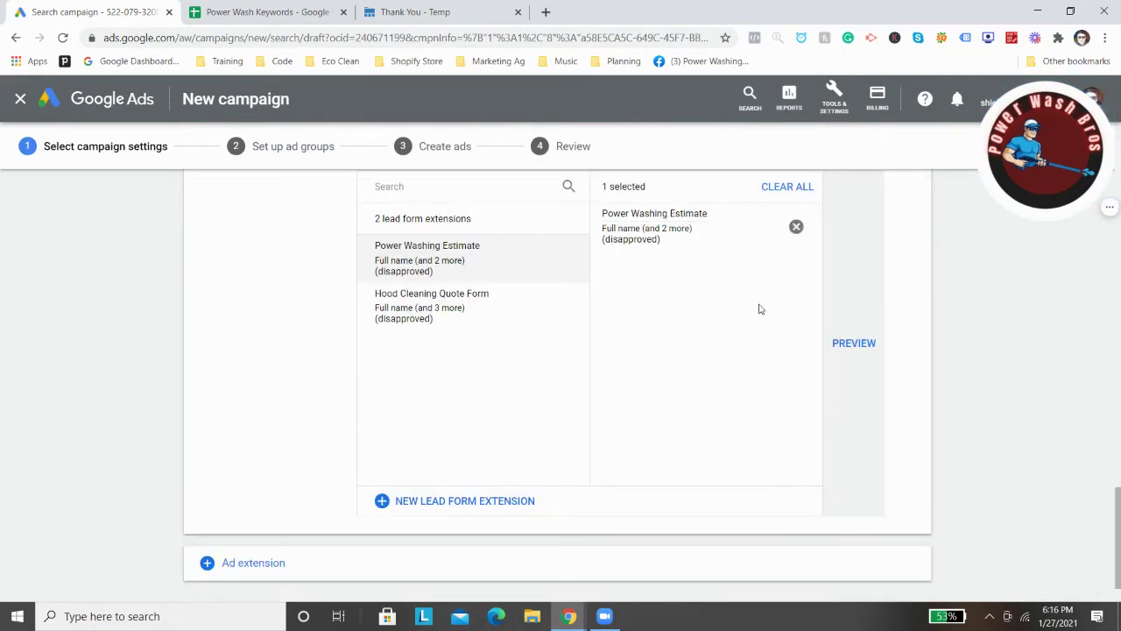
click(796, 228)
scroll(588, 348, up, 2)
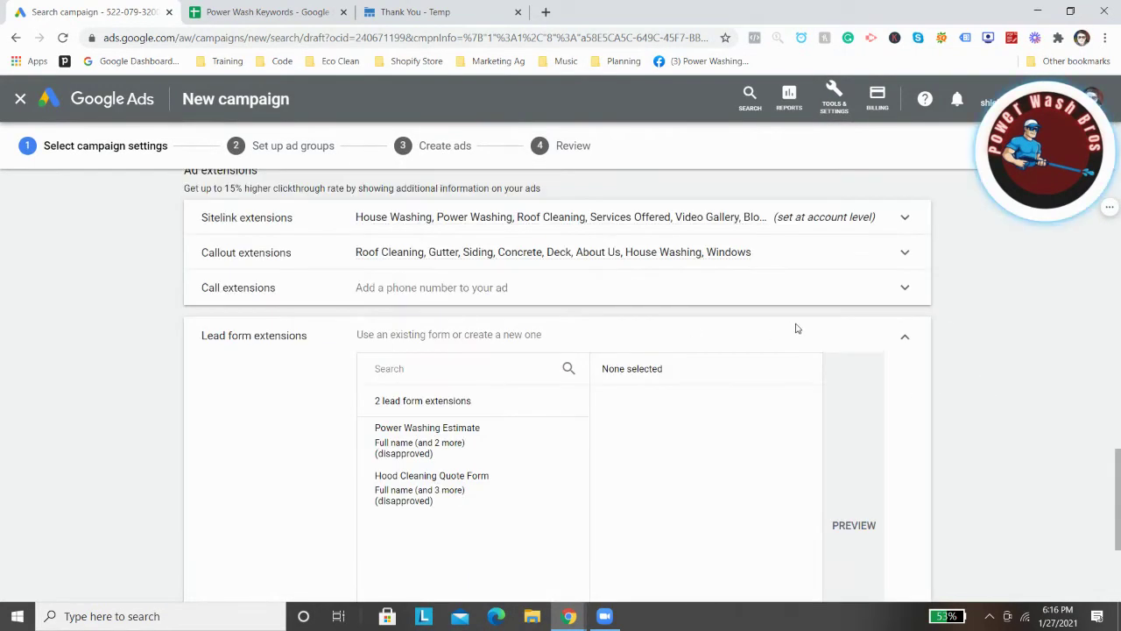
click(905, 336)
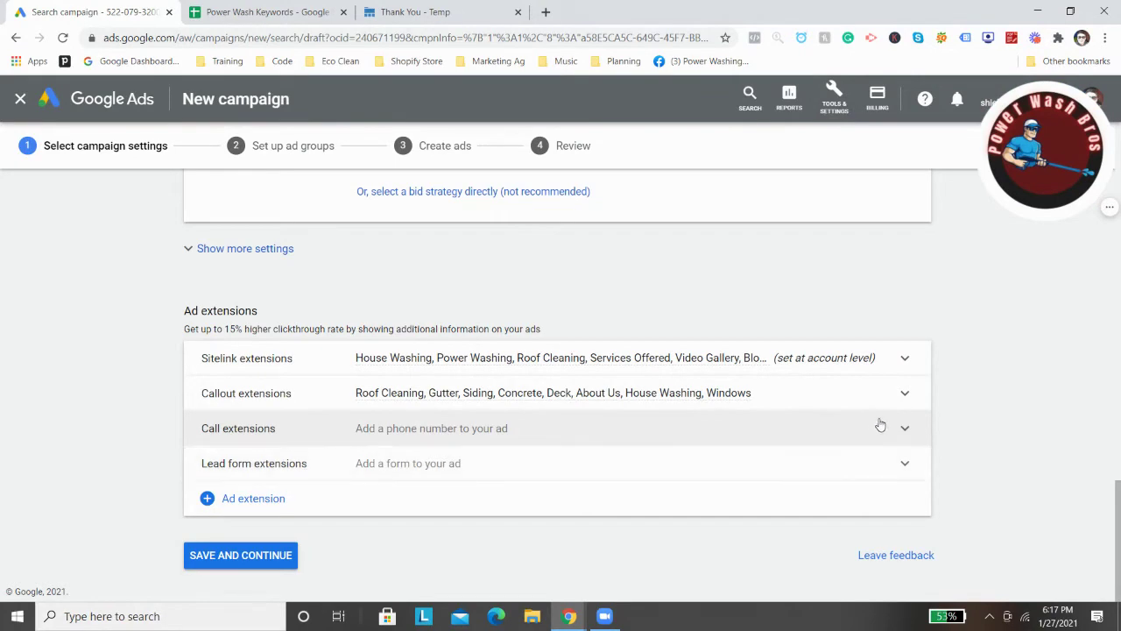
Add the first listed phone number as the campaign's call extension and preview it in the ad
click(881, 427)
scroll(481, 406, down, 1)
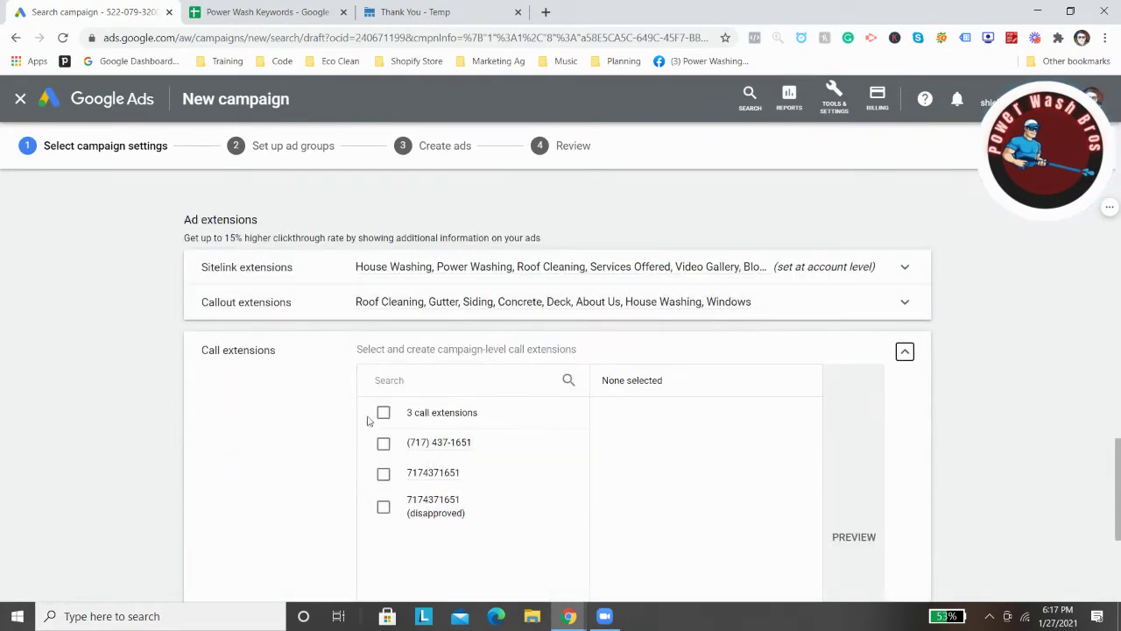
click(383, 444)
click(846, 537)
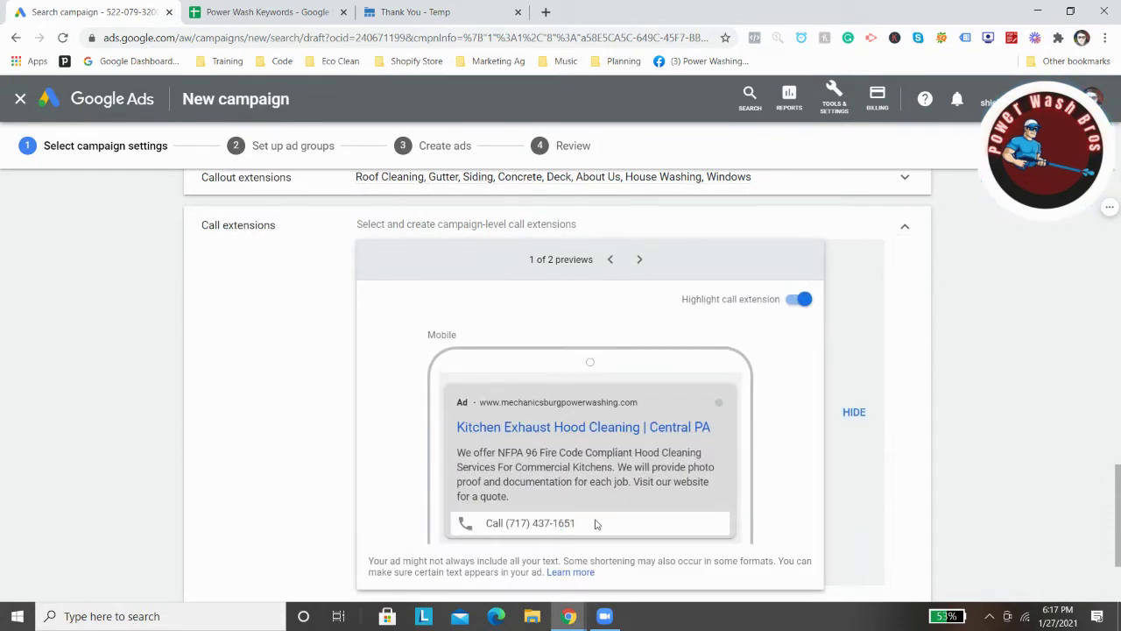
click(855, 412)
Add a location extension to the campaign, keeping the account-level location extension option
scroll(506, 441, down, 2)
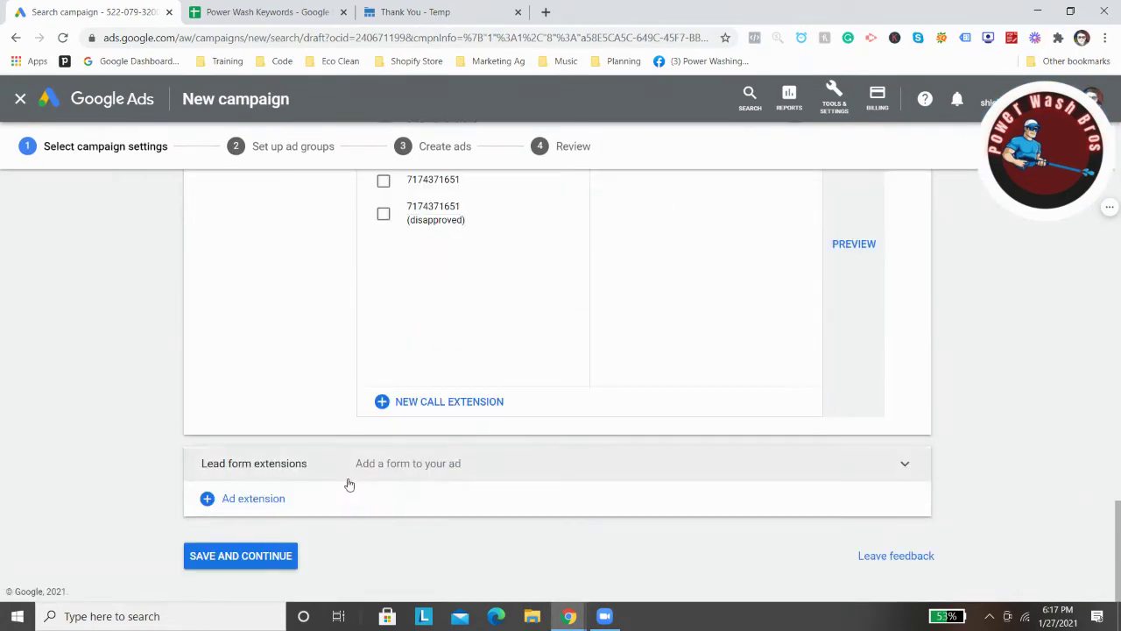
click(253, 497)
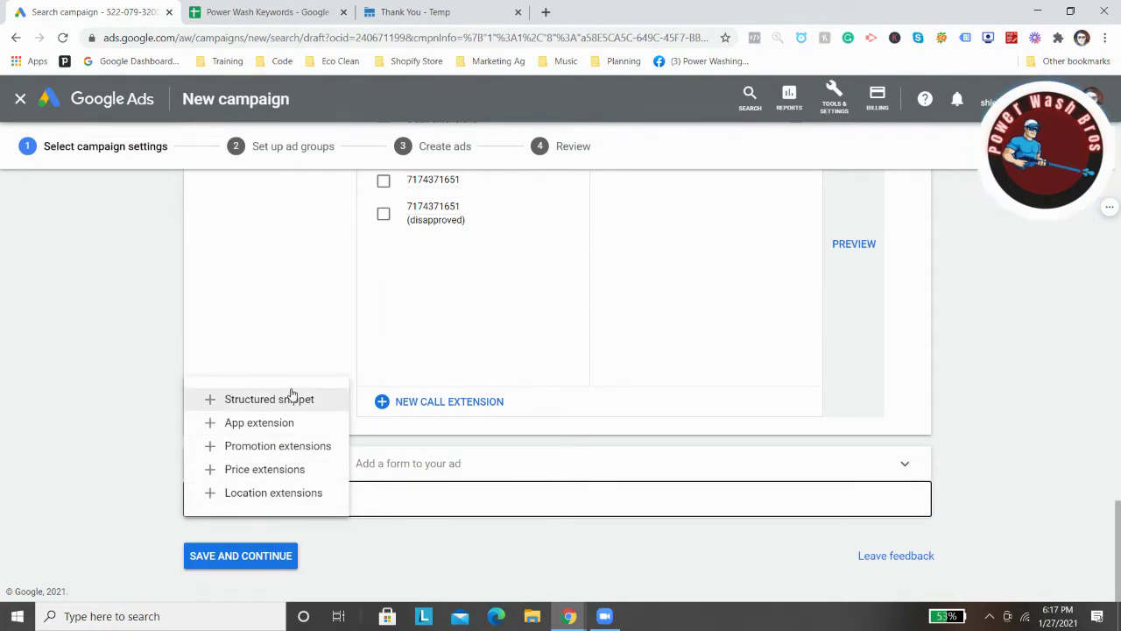
click(252, 493)
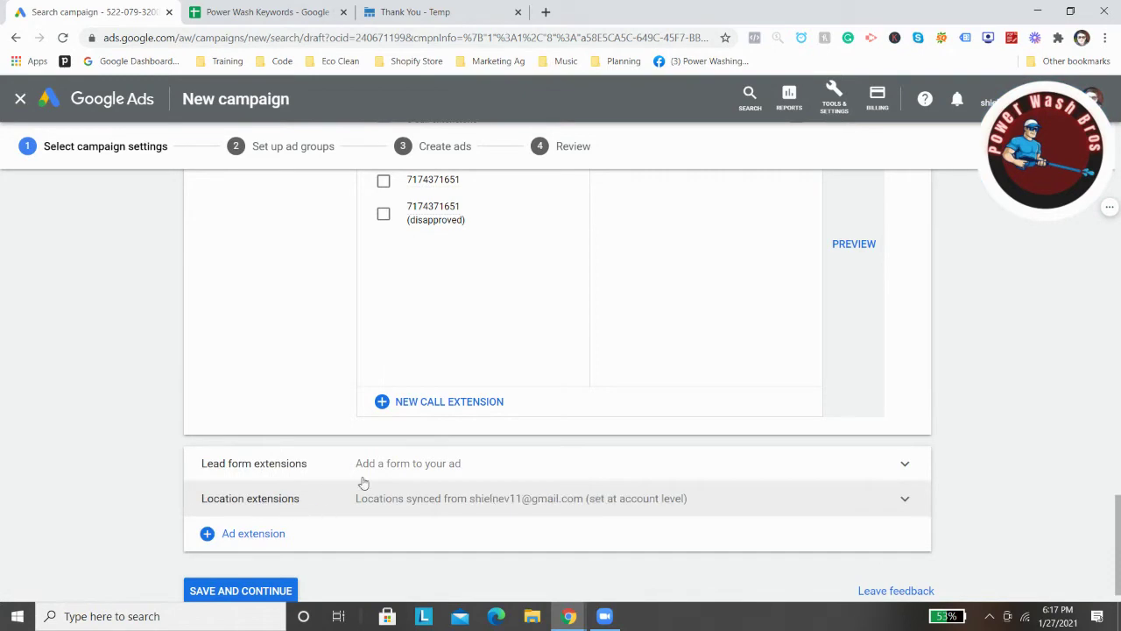
click(377, 514)
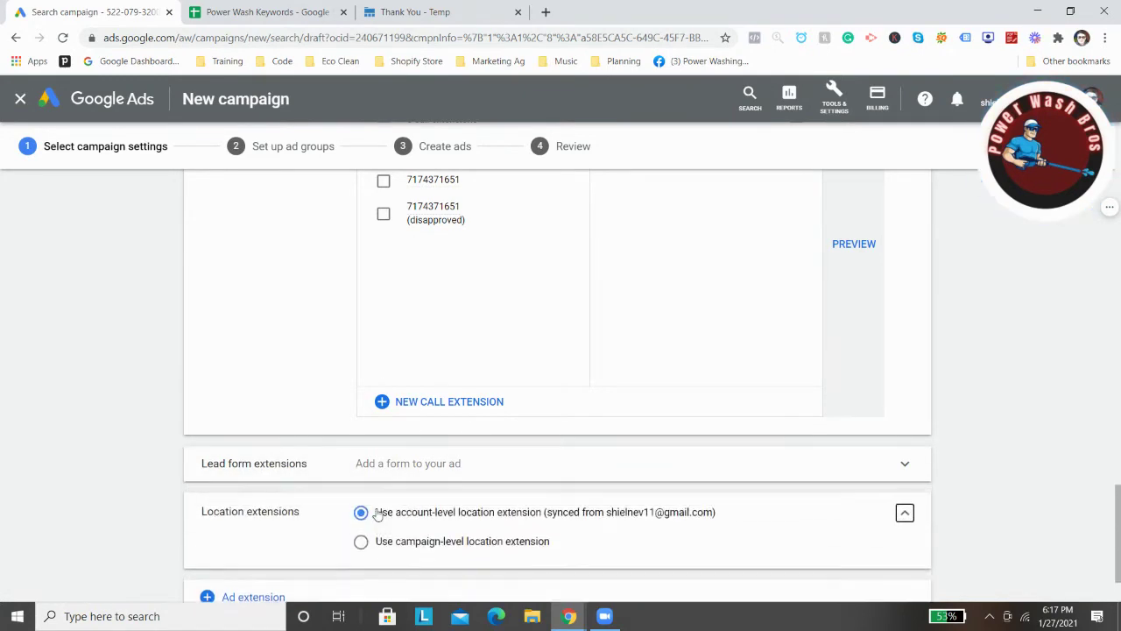
scroll(578, 476, down, 1)
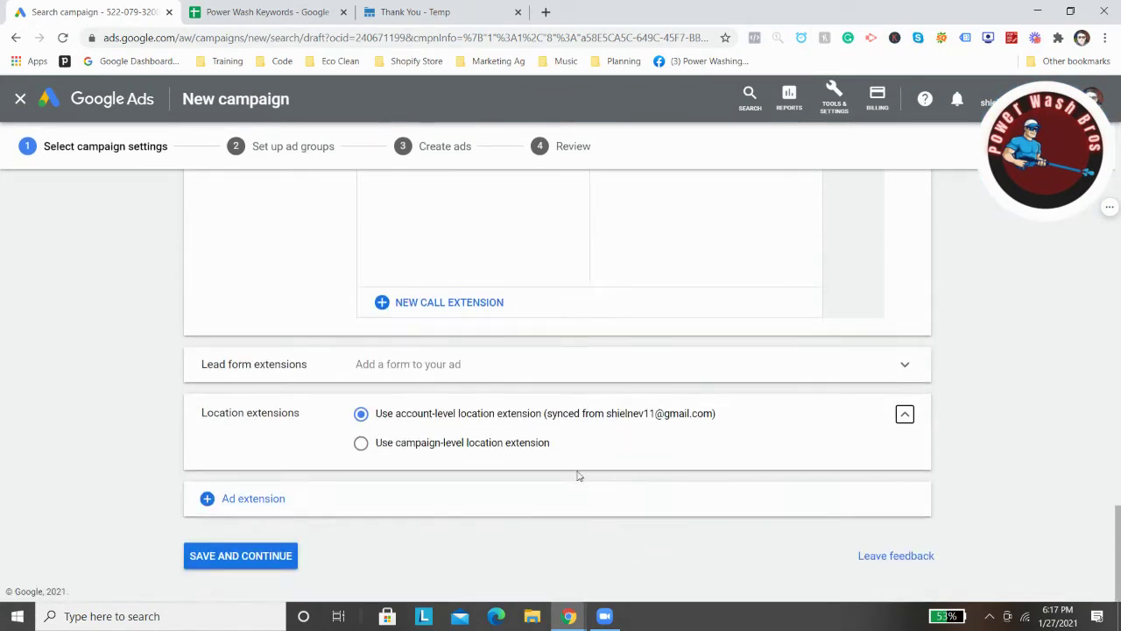
click(906, 416)
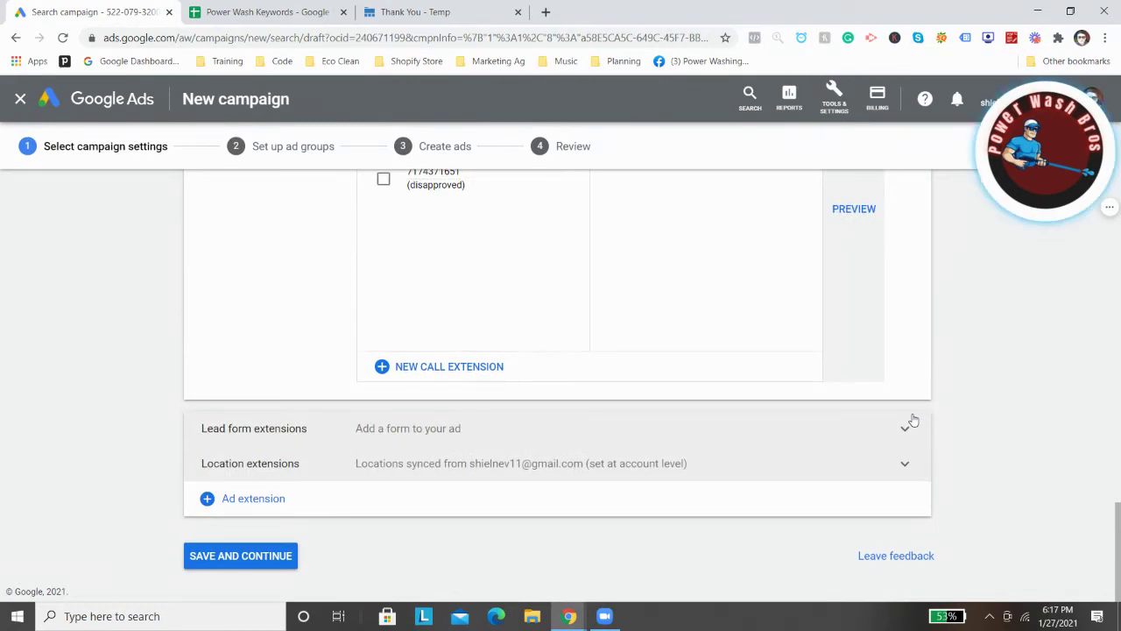
click(887, 470)
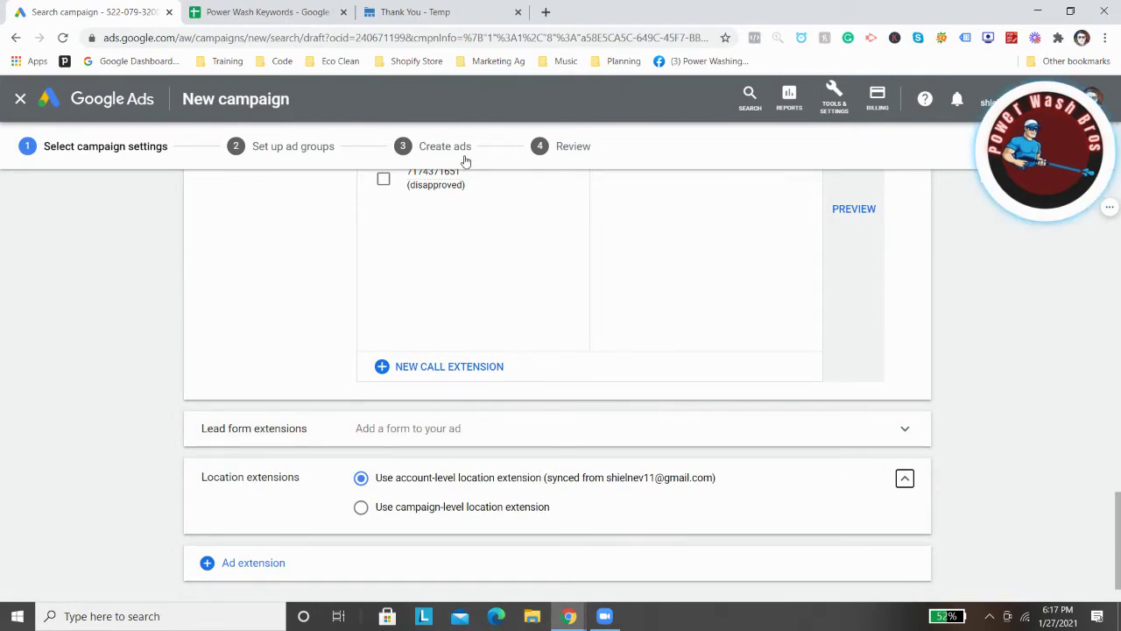
click(905, 480)
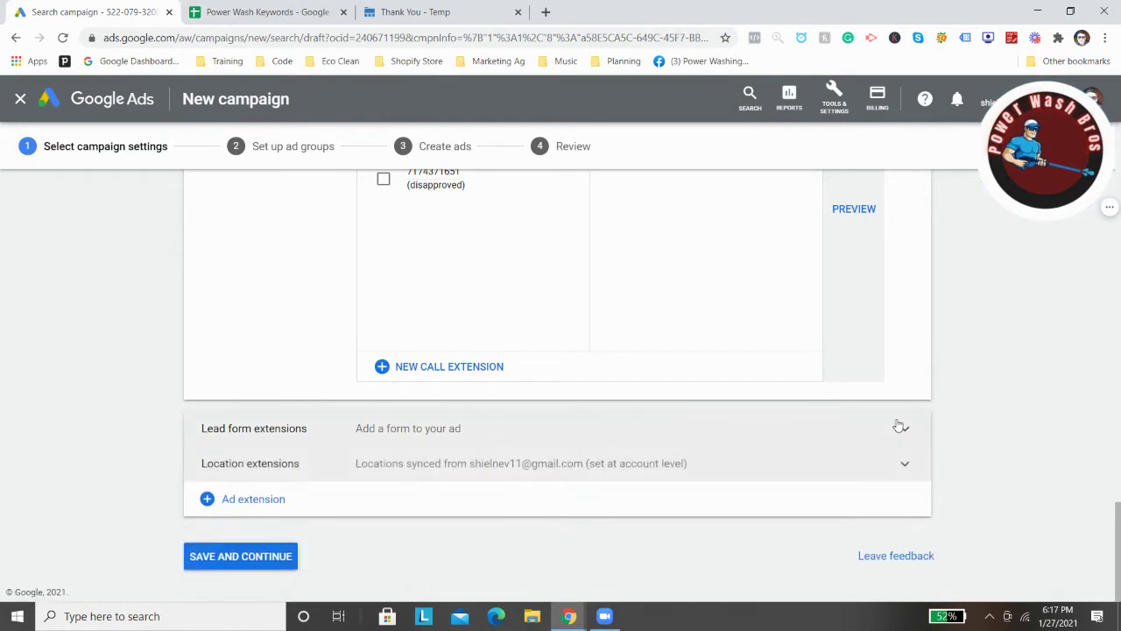
Save the campaign settings and name the first ad group Trial-test 1
click(264, 552)
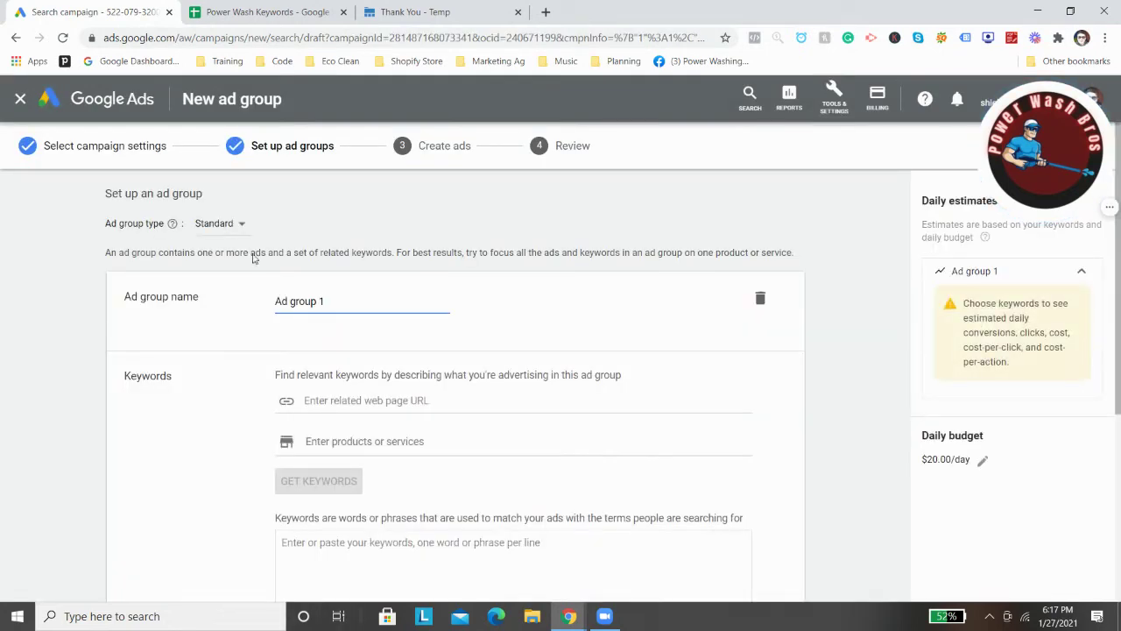
double_click(314, 302)
click(314, 301)
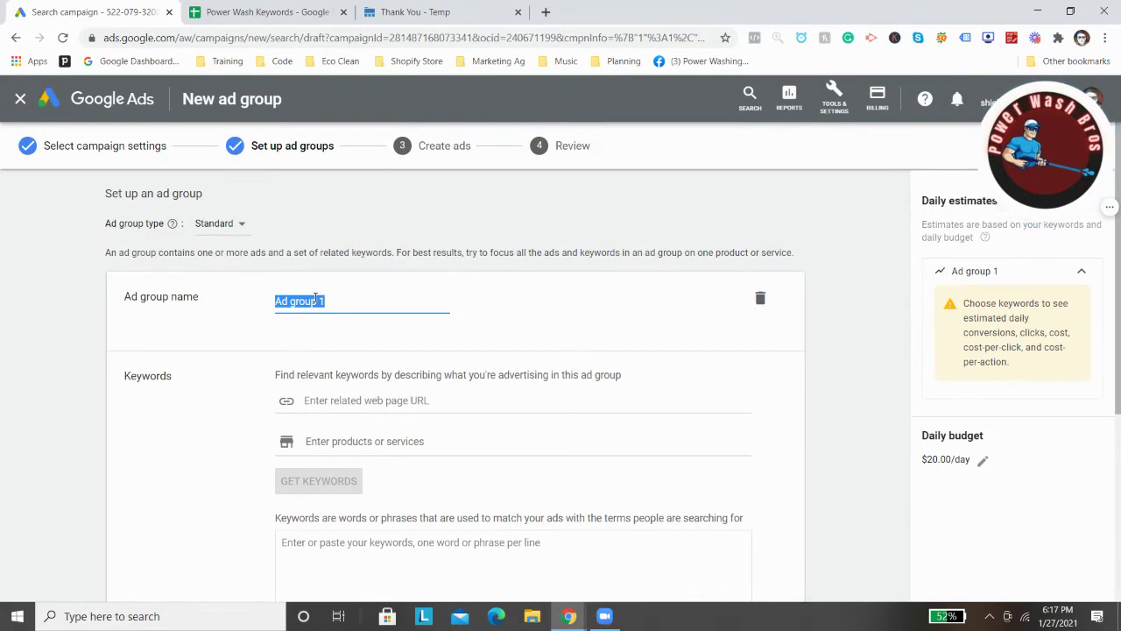
text(Trial-test)
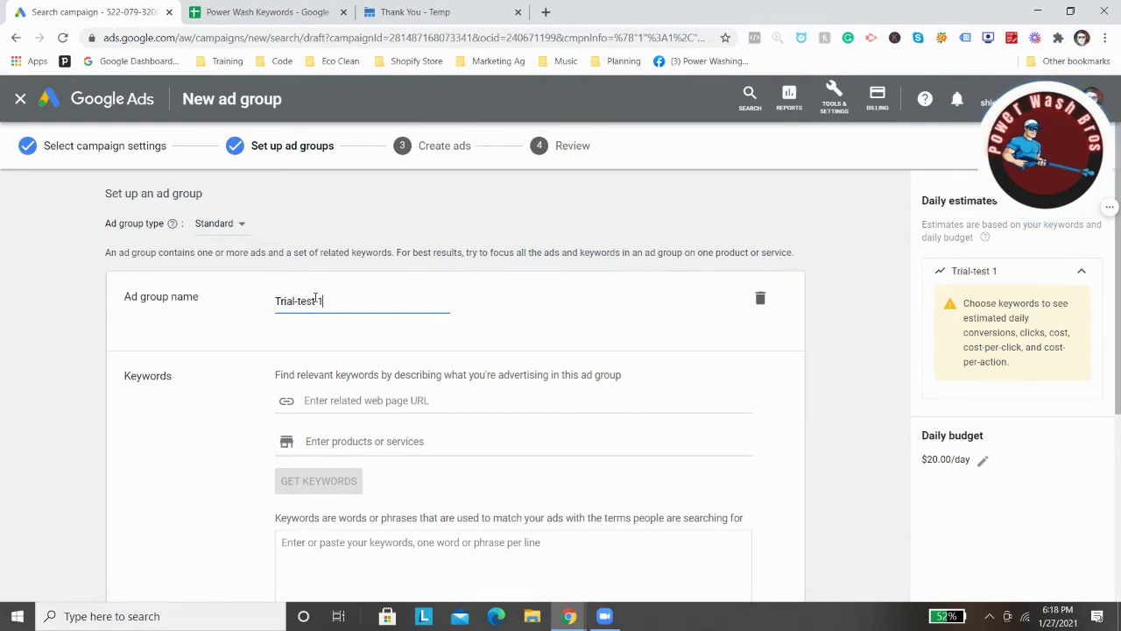
Switch to the Power Wash Keywords spreadsheet and copy the entire keyword column A
scroll(443, 313, down, 3)
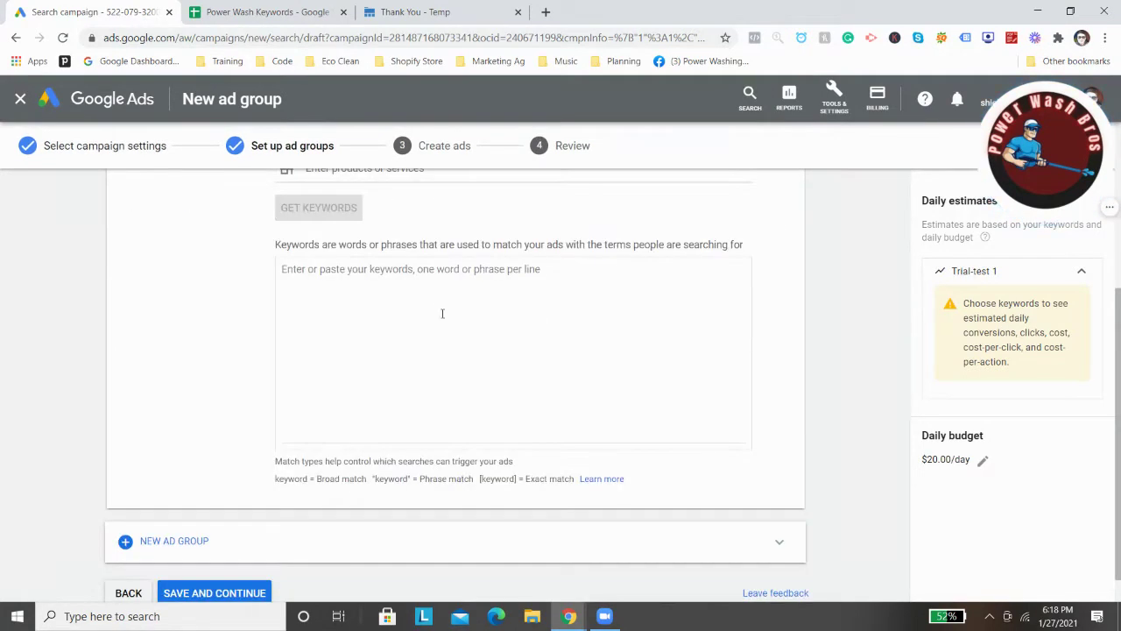
key(ctrl+Tab)
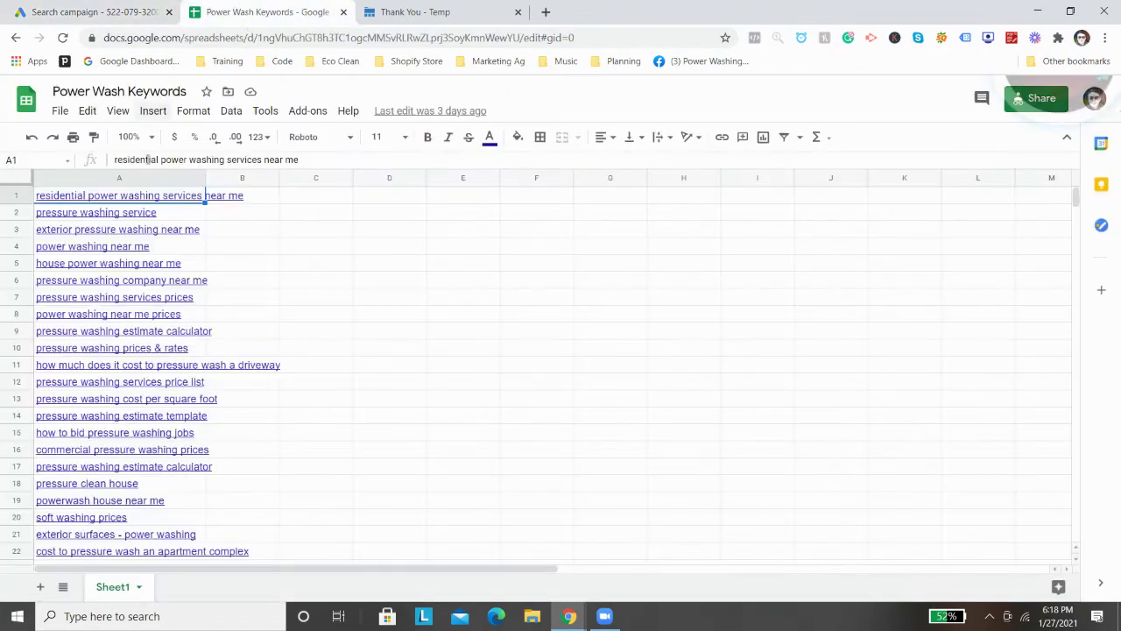
scroll(88, 369, down, 2)
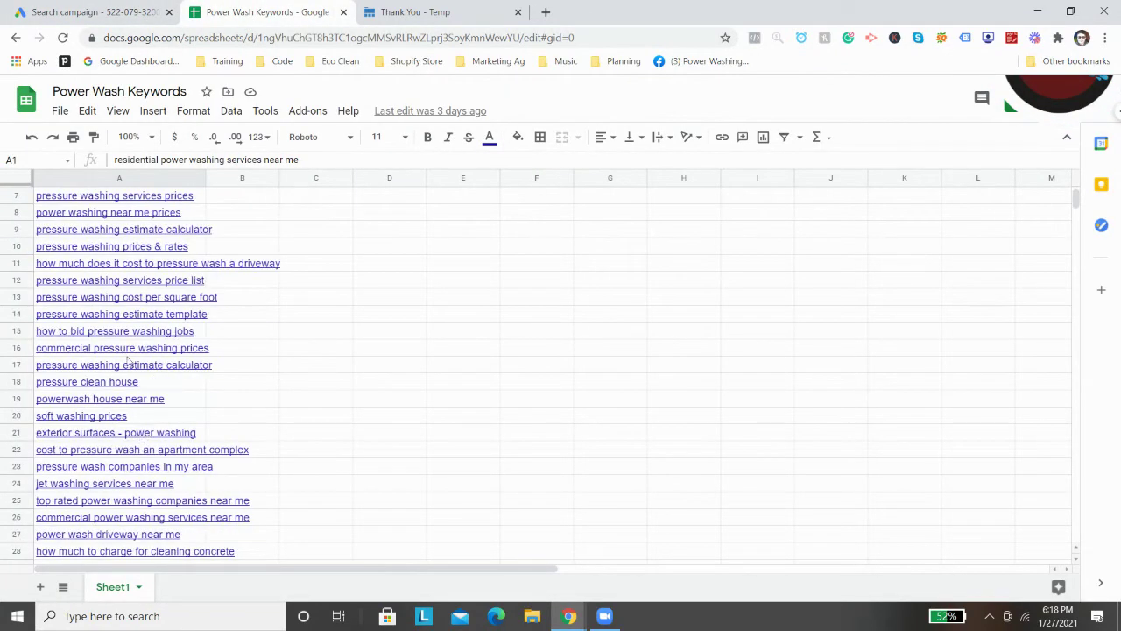
scroll(109, 390, down, 2)
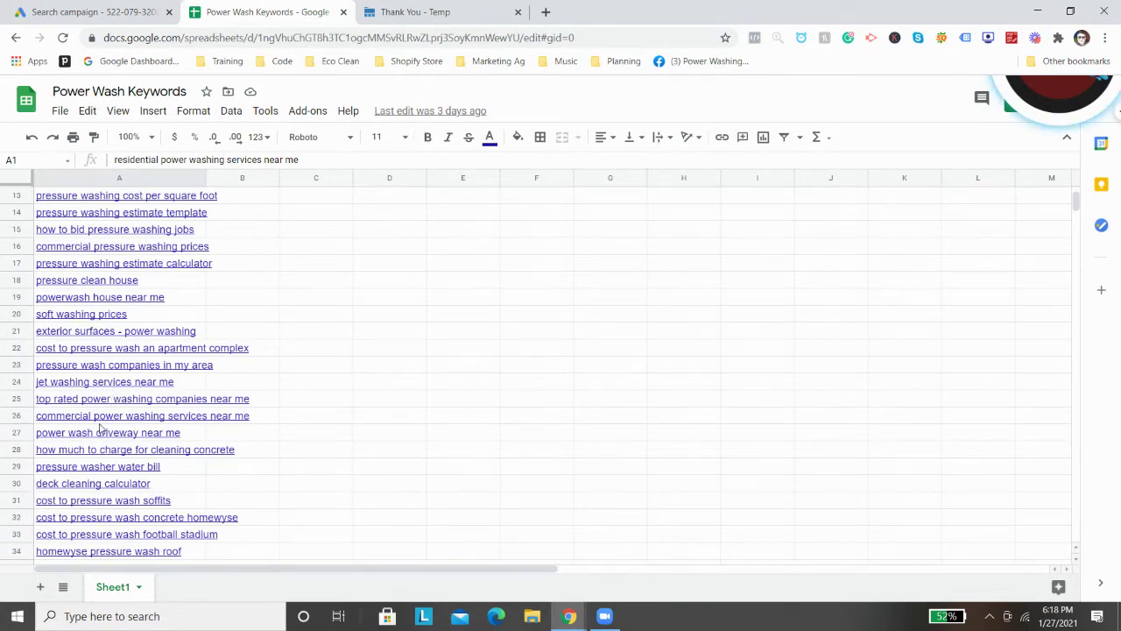
scroll(105, 469, up, 4)
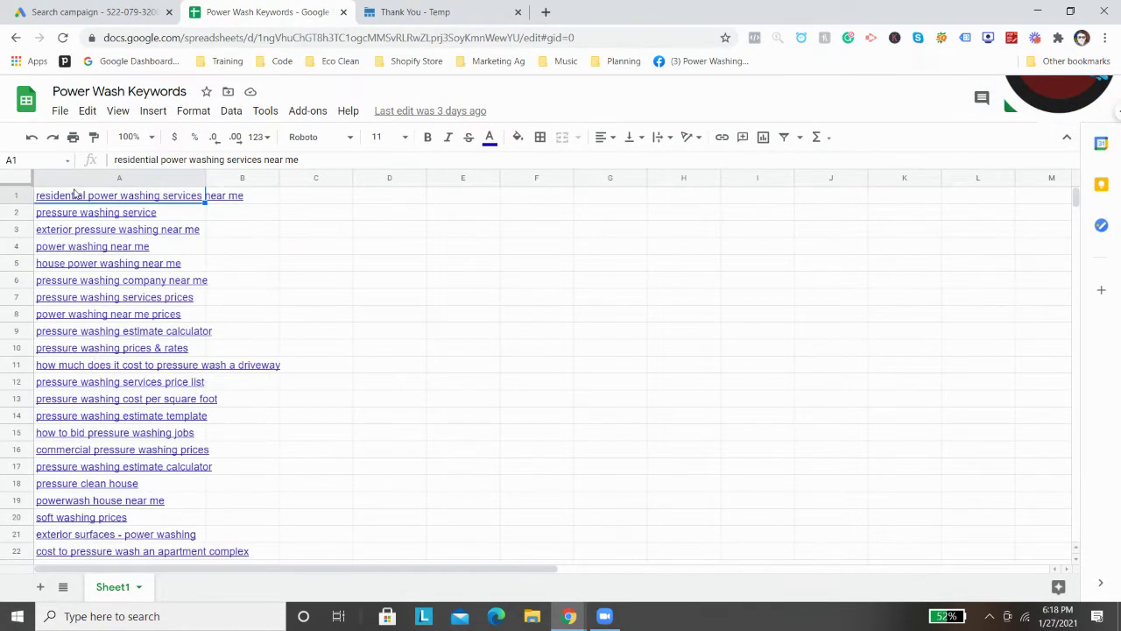
click(88, 181)
right_click(87, 181)
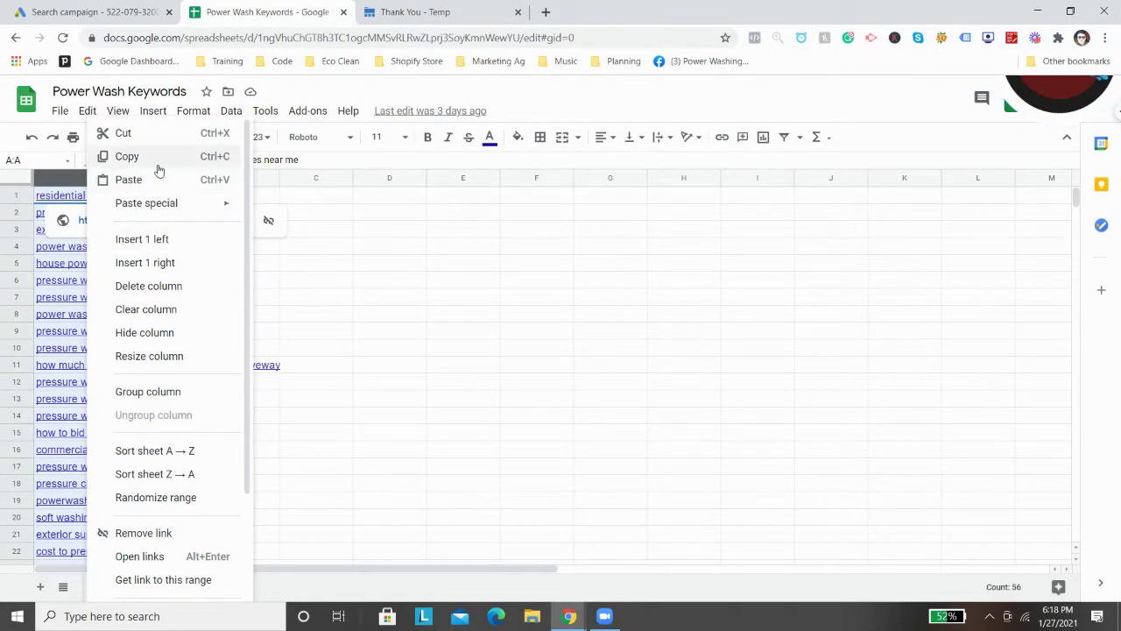
click(126, 155)
Return to the Google Ads campaign draft and paste the copied keyword list into the Trial-test 1 ad group's keywords
click(482, 8)
click(163, 9)
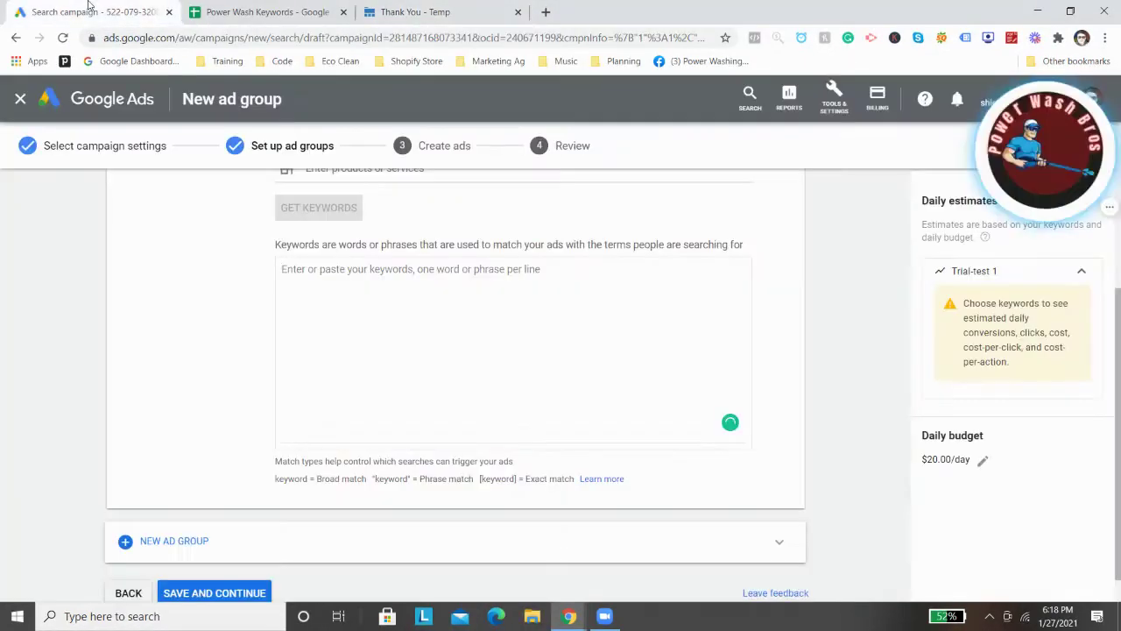
right_click(383, 289)
click(423, 396)
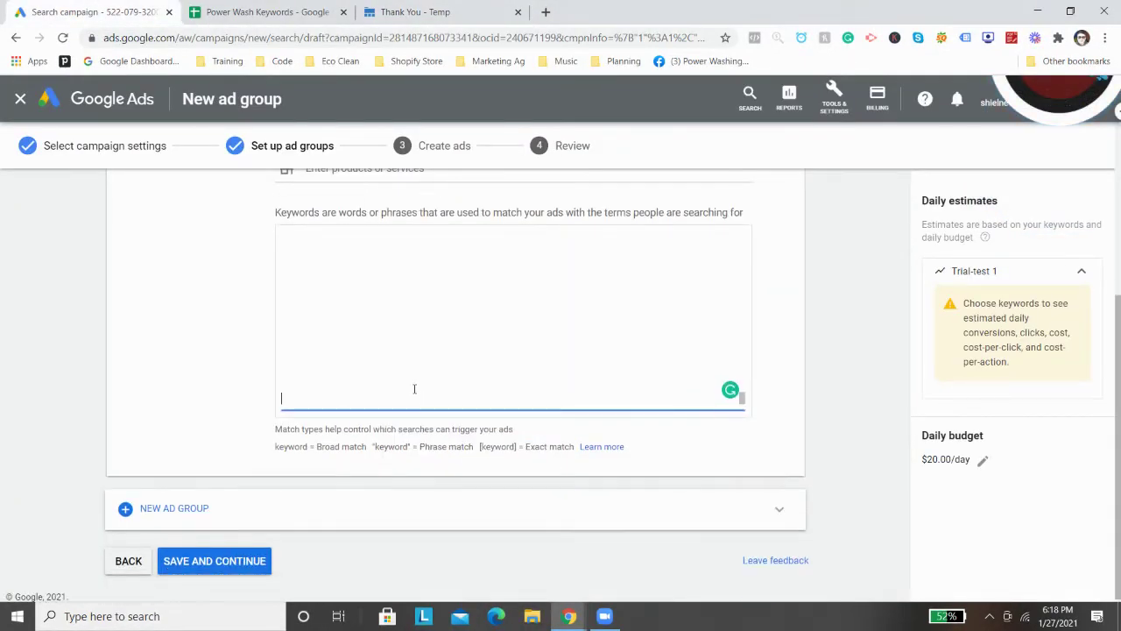
scroll(251, 280, up, 3)
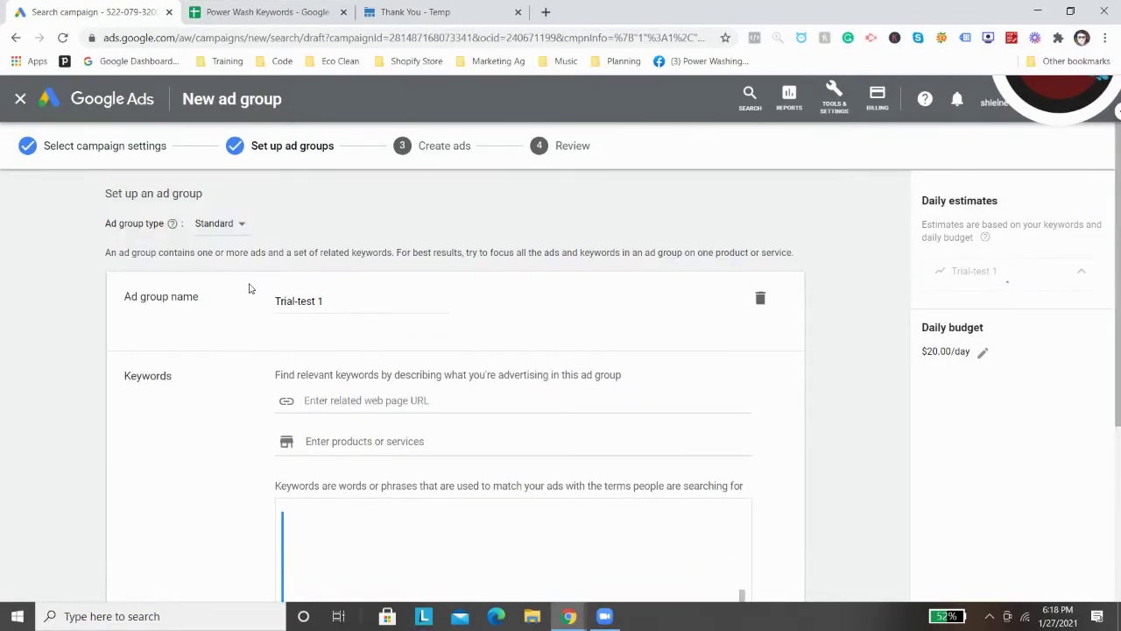
scroll(365, 485, down, 2)
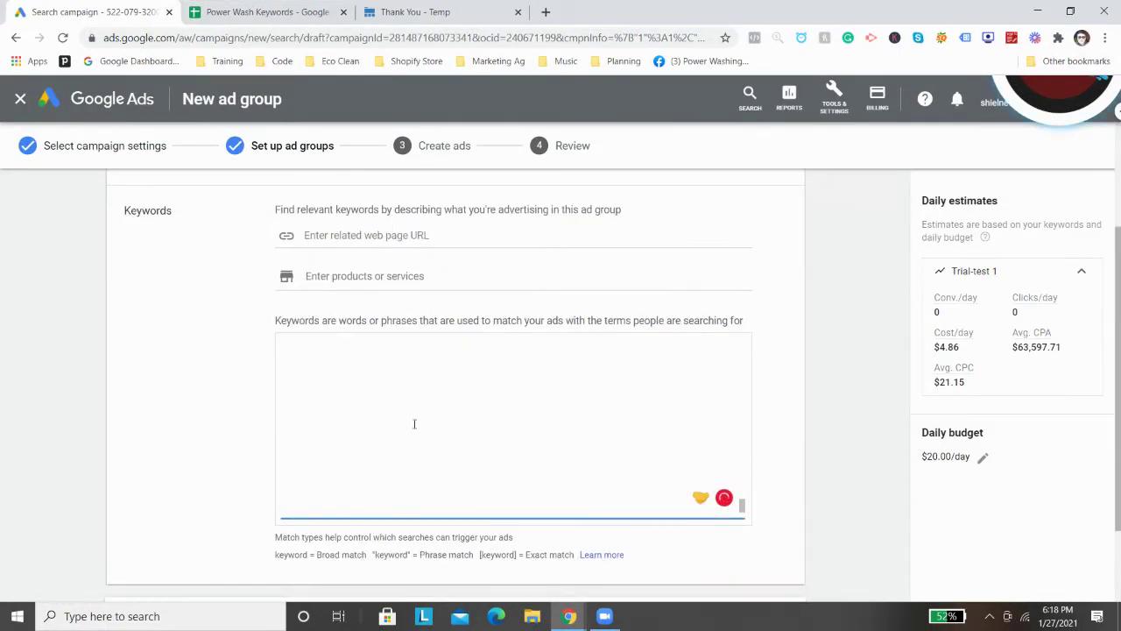
Remove the blank lines after the last keyword in the ad group's list and save the ad group to continue to ad creation
key(ctrl+a)
mouse_move(225, 330)
mouse_down()
mouse_move(237, 315)
mouse_move(232, 348)
mouse_up()
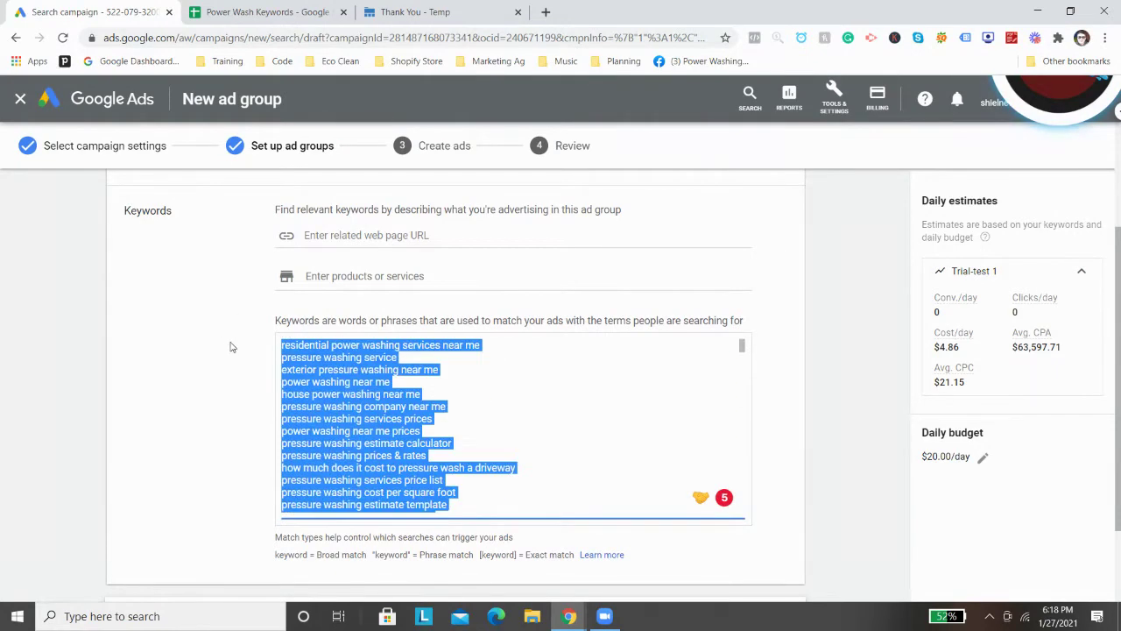
scroll(285, 364, down, 5)
key(Delete)
scroll(360, 438, up, 2)
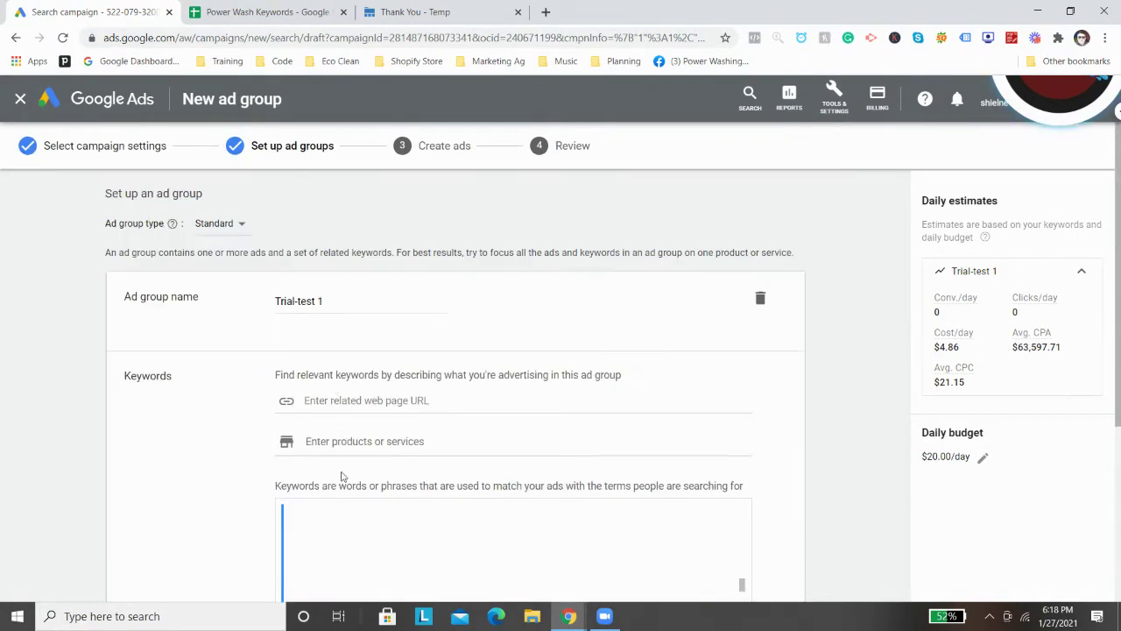
scroll(360, 490, down, 2)
key(ctrl+z)
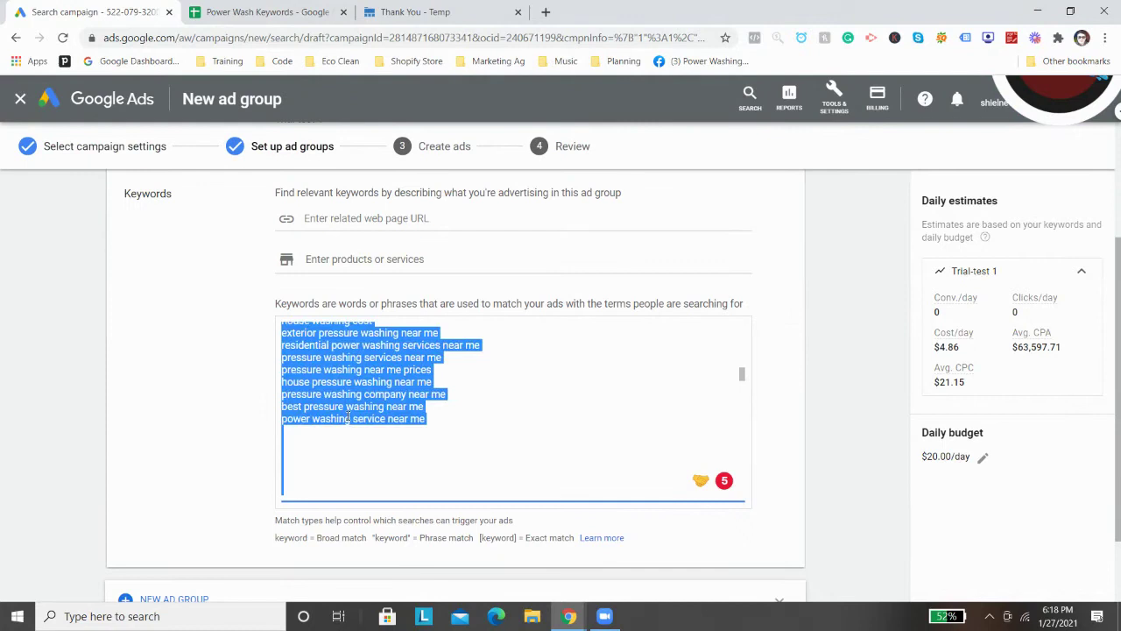
click(310, 438)
mouse_move(295, 426)
mouse_down()
mouse_move(293, 508)
mouse_move(292, 410)
mouse_up()
key(BackSpace)
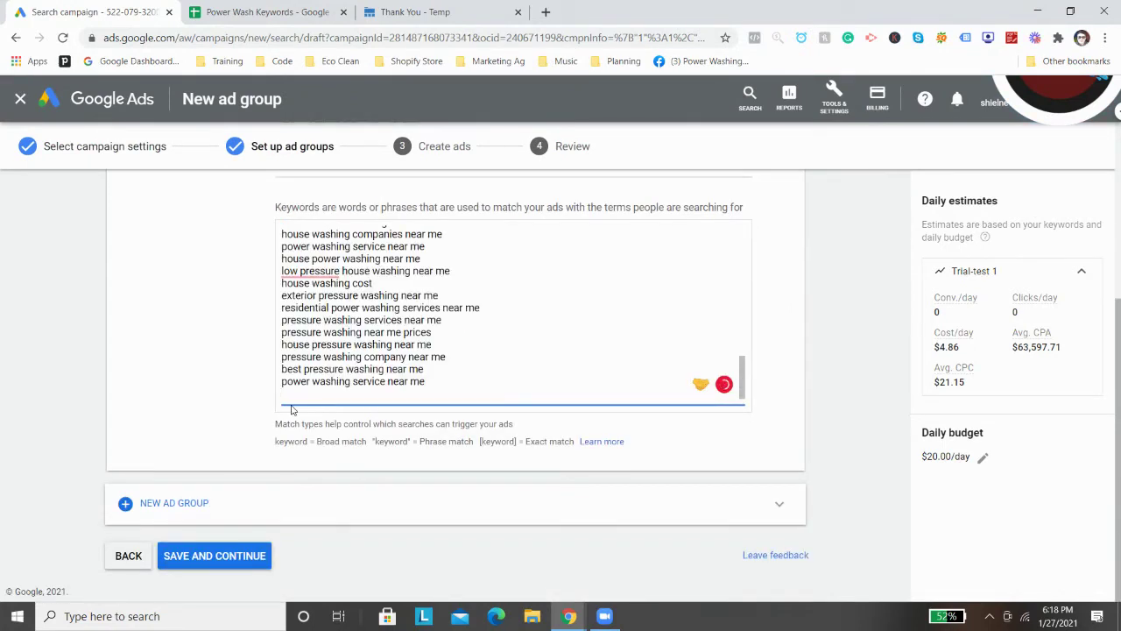
key(BackSpace)
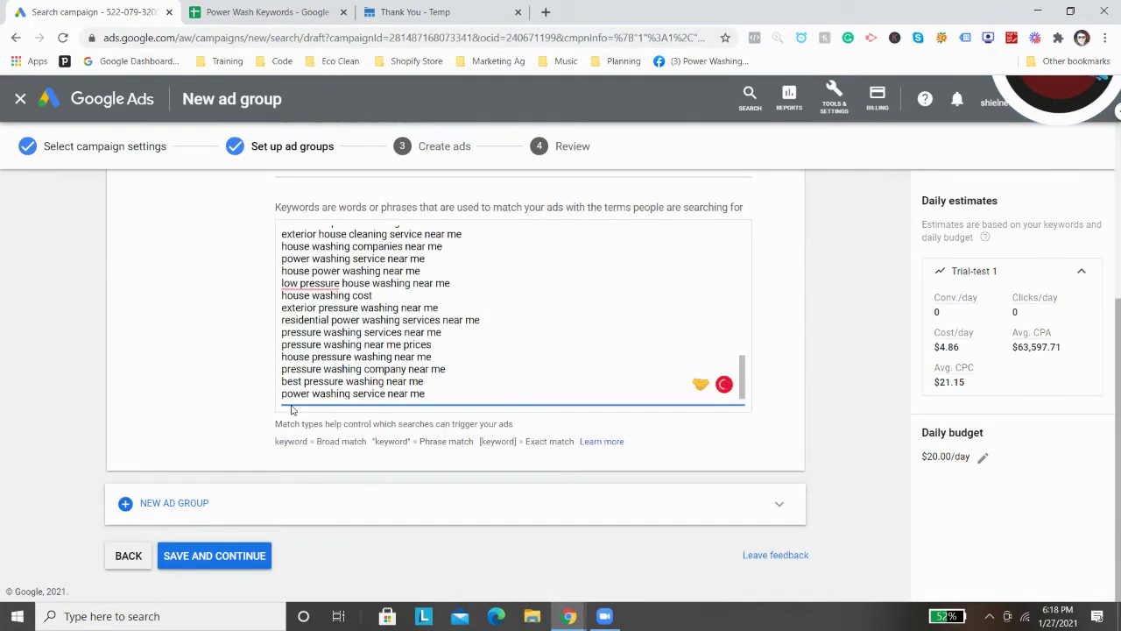
click(210, 555)
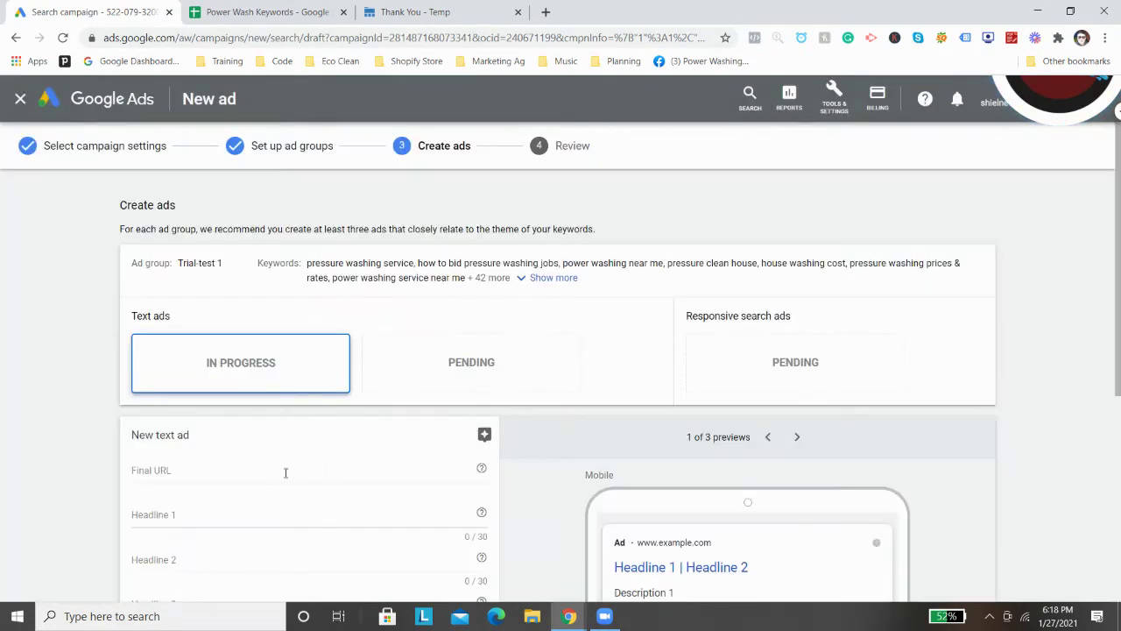
Copy the address of the powerwashbros.org/home-old page, which precedes the thank-you page, and enter it as the new text ad's final URL
scroll(286, 473, down, 1)
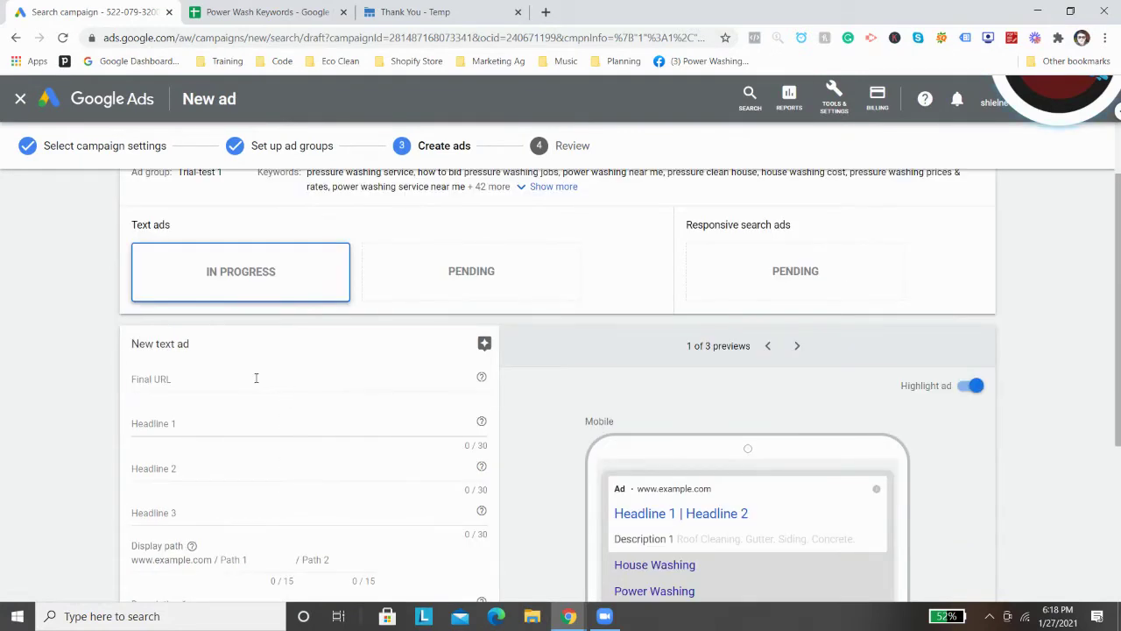
click(177, 378)
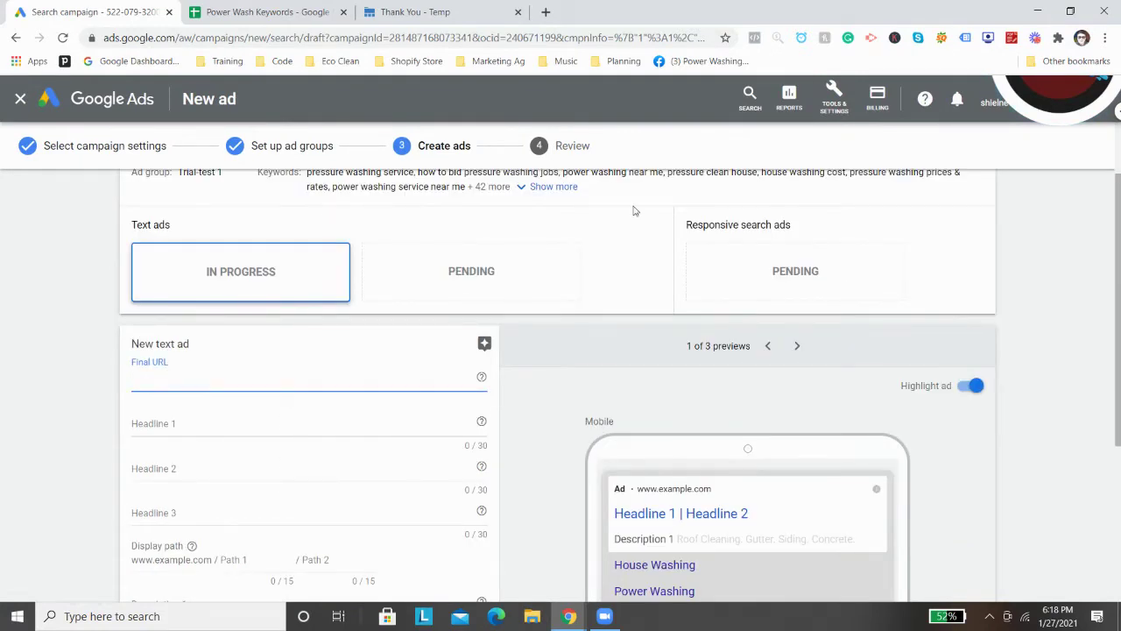
click(415, 11)
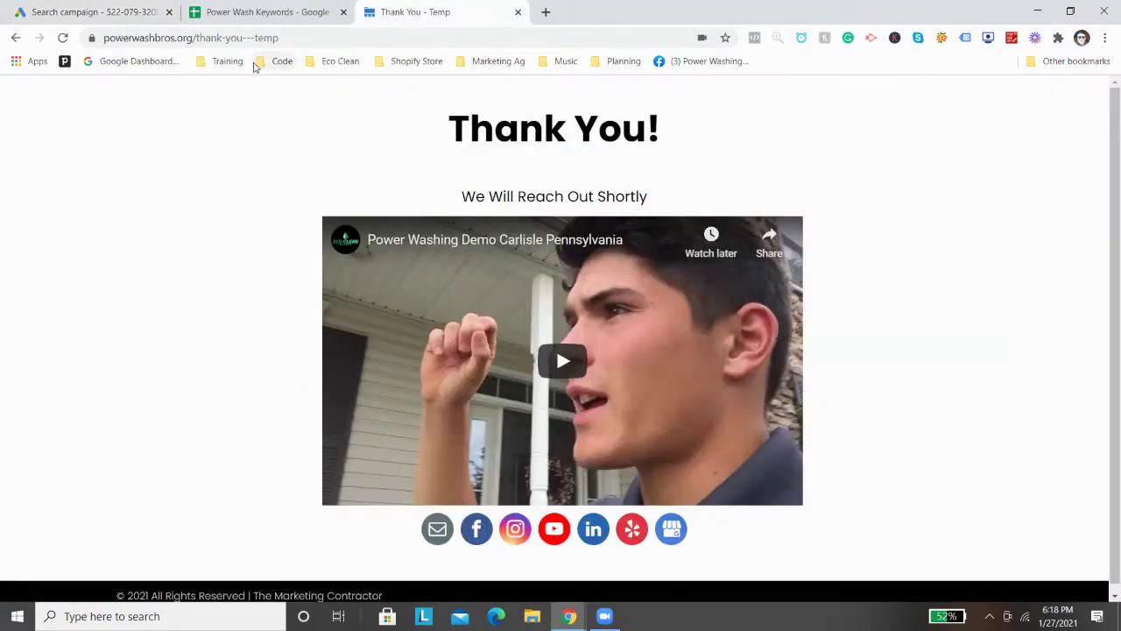
click(16, 38)
right_click(152, 38)
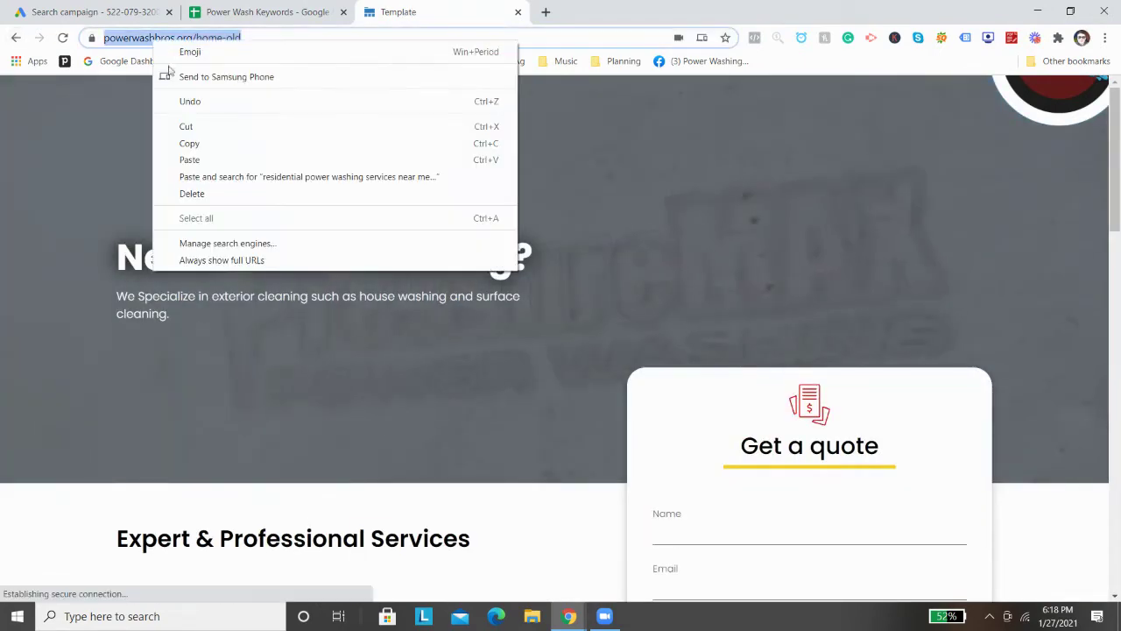
click(189, 142)
click(263, 12)
key(ctrl+shift+Tab)
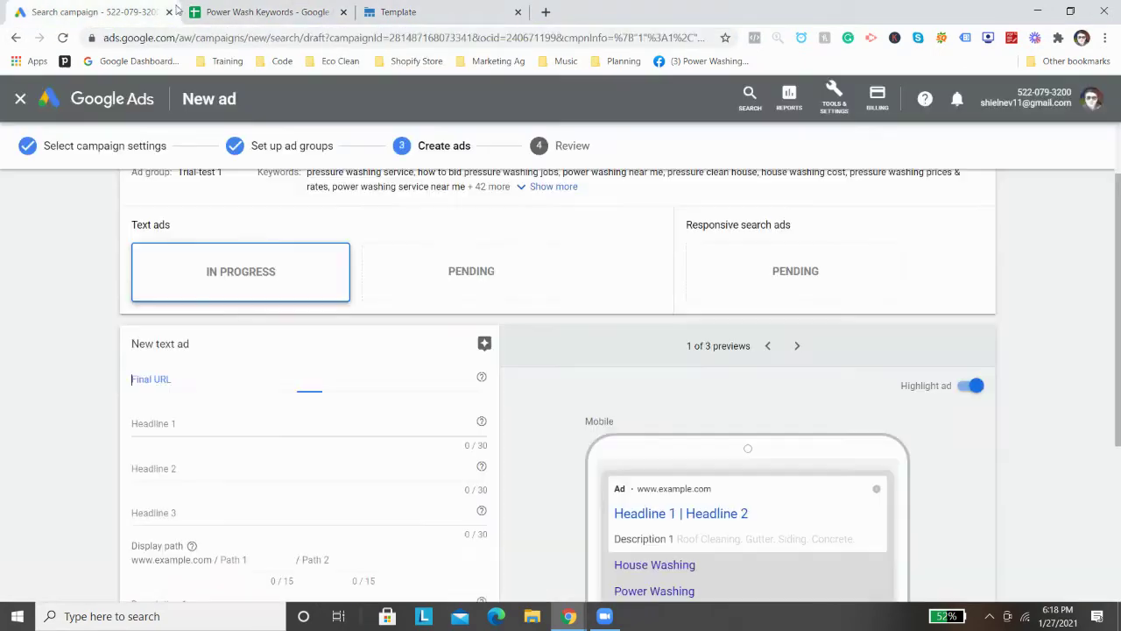
right_click(182, 379)
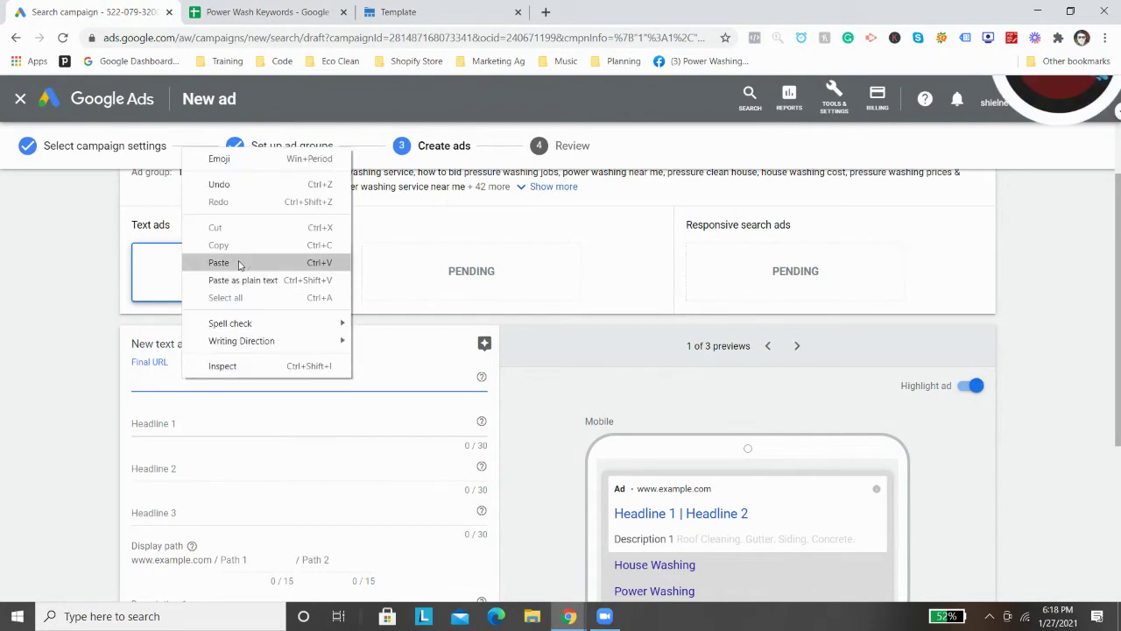
click(235, 262)
Set Headline 1 of the text ad to "Power Washing Mechanicsburg"
click(176, 429)
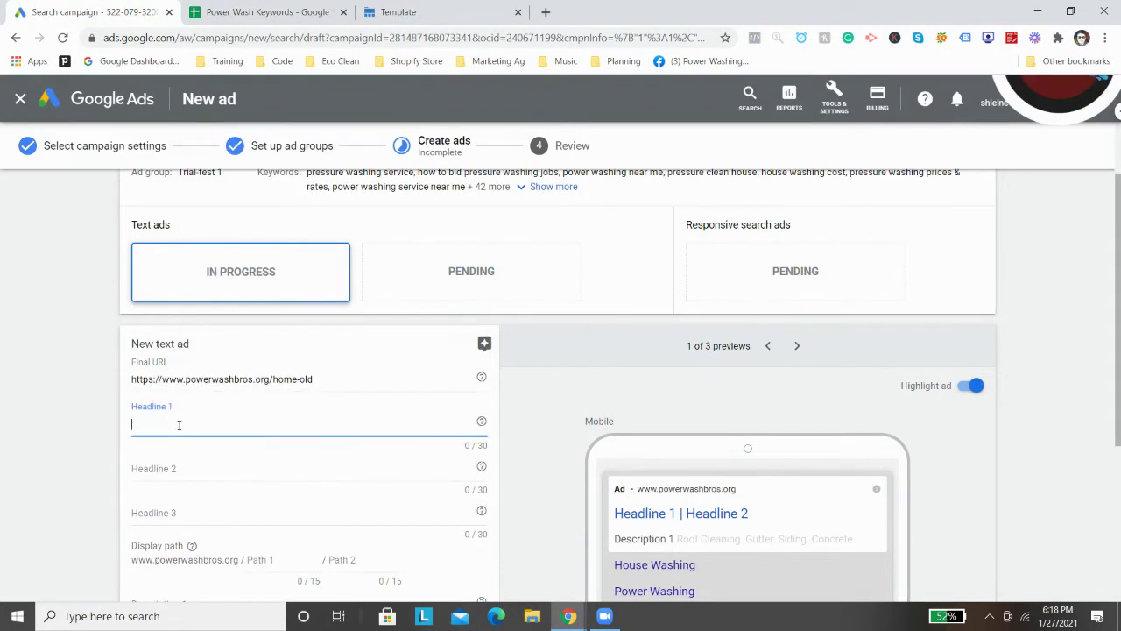
scroll(198, 386, down, 2)
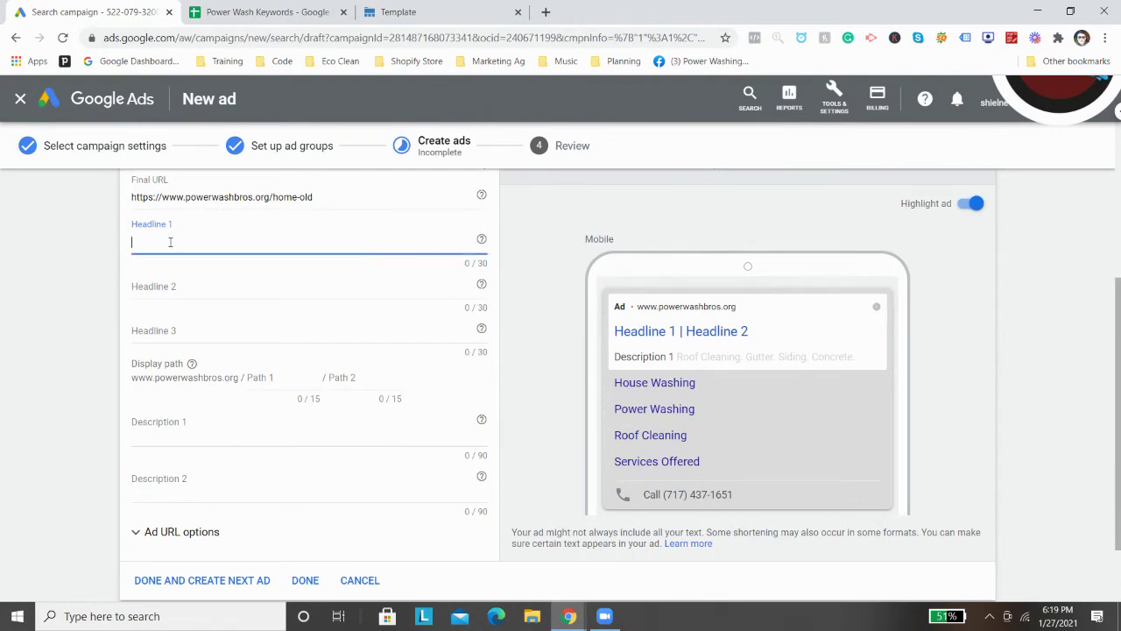
text(Po)
key(BackSpace)
key(BackSpace)
text(POwer)
key(BackSpace)
key(BackSpace)
key(BackSpace)
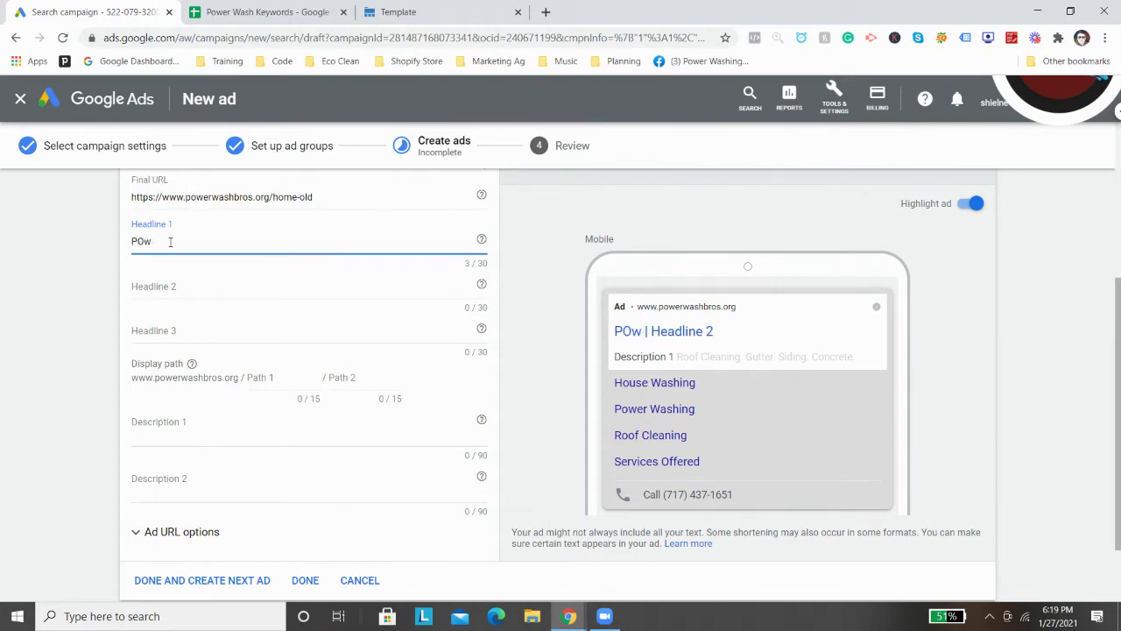
key(BackSpace)
text(ower WEashing)
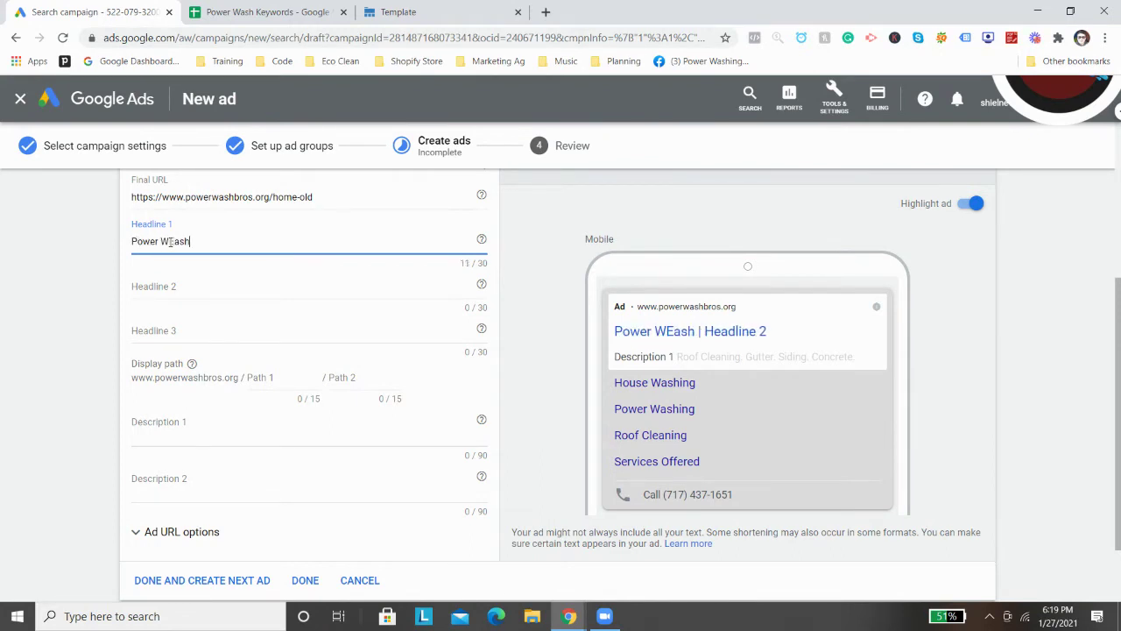
key(BackSpace)
key(BackSpace)
key(BackSpace)
key(BackSpace)
key(BackSpace)
key(BackSpace)
key(BackSpace)
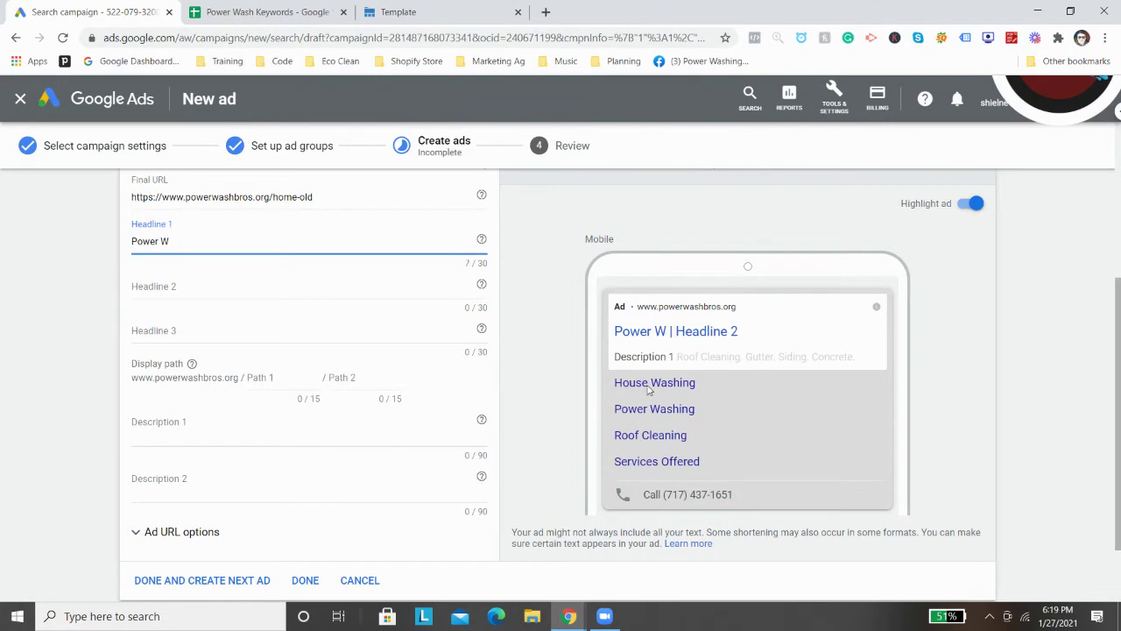
text(ashing)
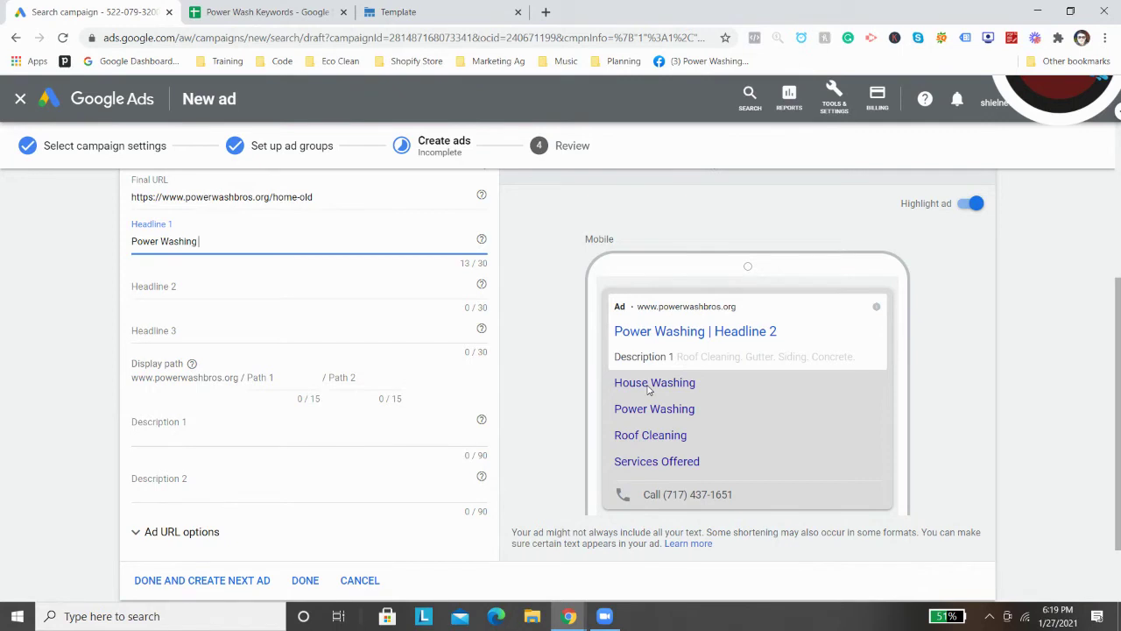
text(Mechan)
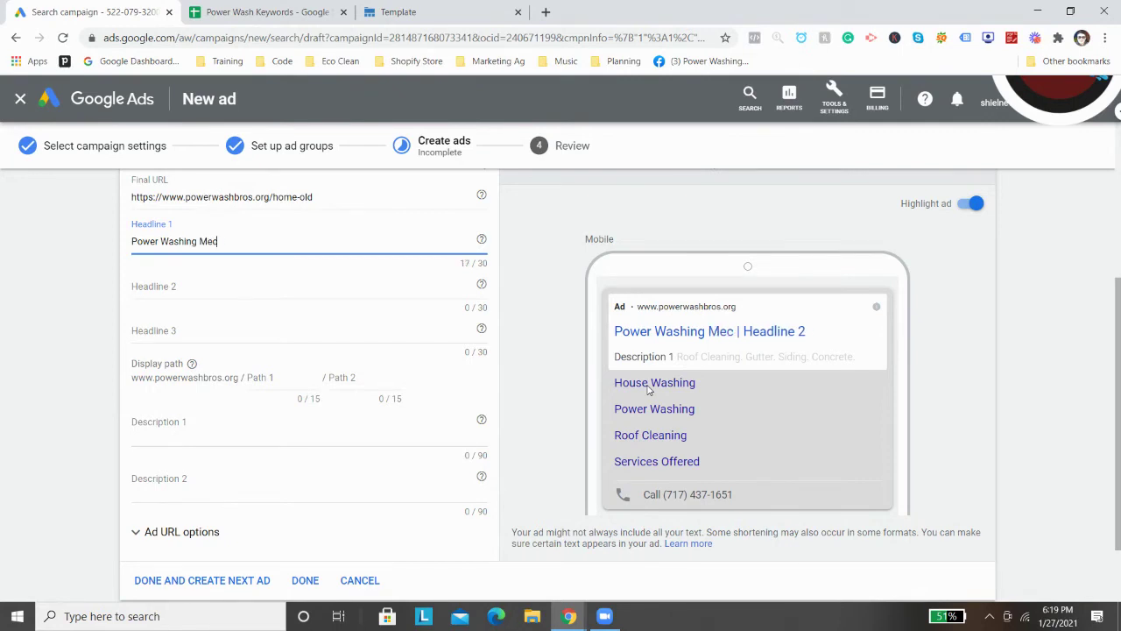
key(BackSpace)
key(BackSpace)
text(anicsbug)
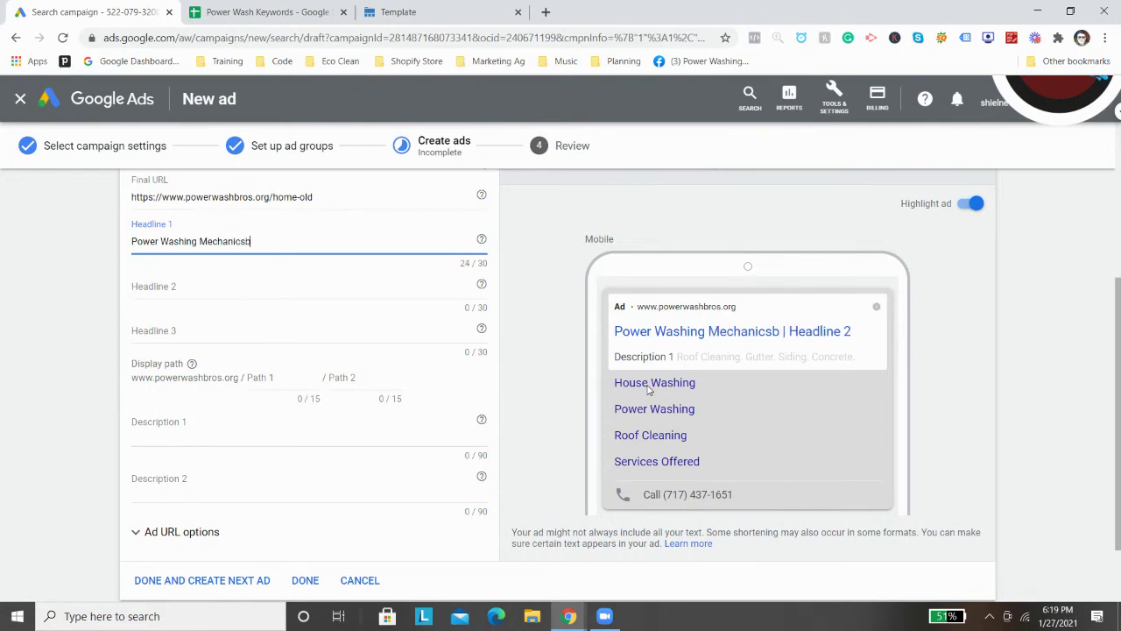
key(BackSpace)
key(BackSpace)
key(BackSpace)
key(BackSpace)
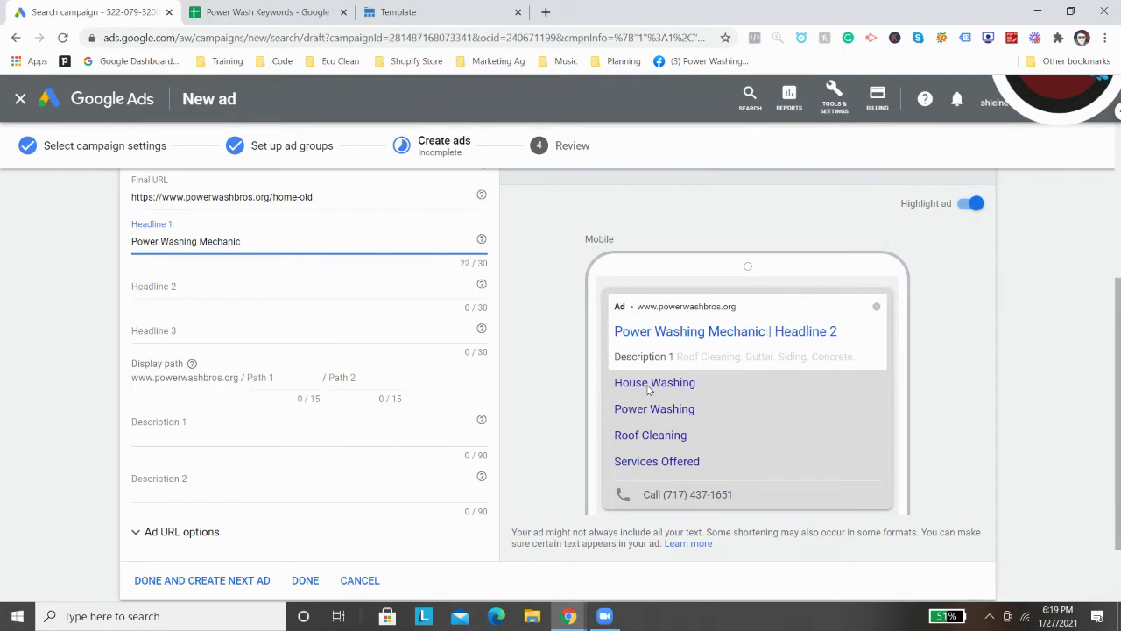
text(sburg)
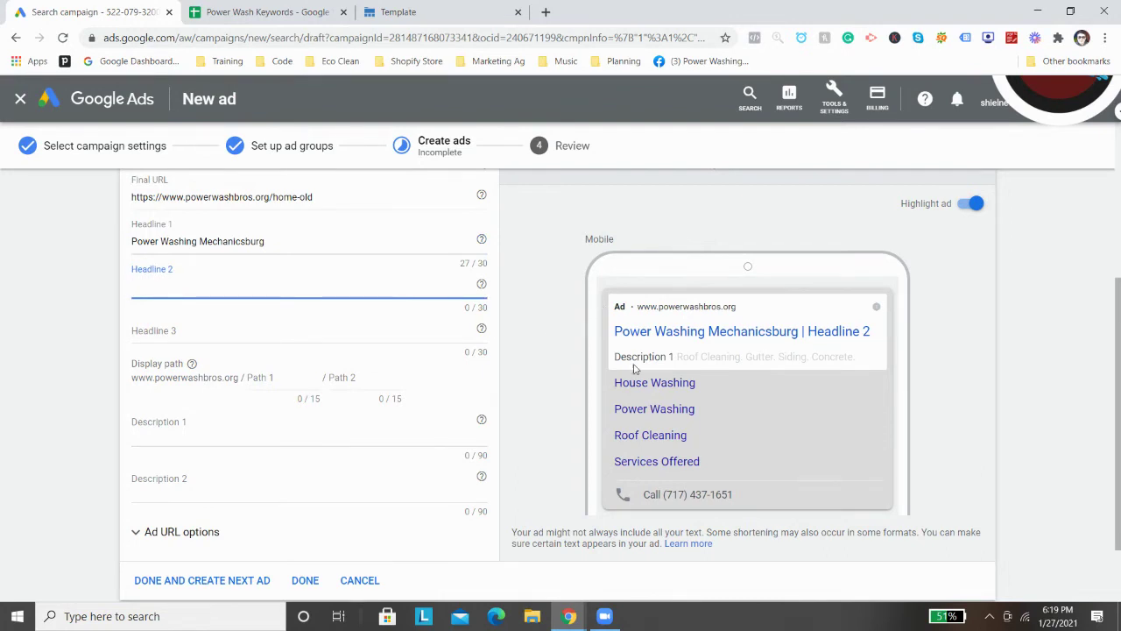
Set Headline 2 of the text ad to "Licensed & Insured", correcting the spelling of "Licensed"
text(Insured)
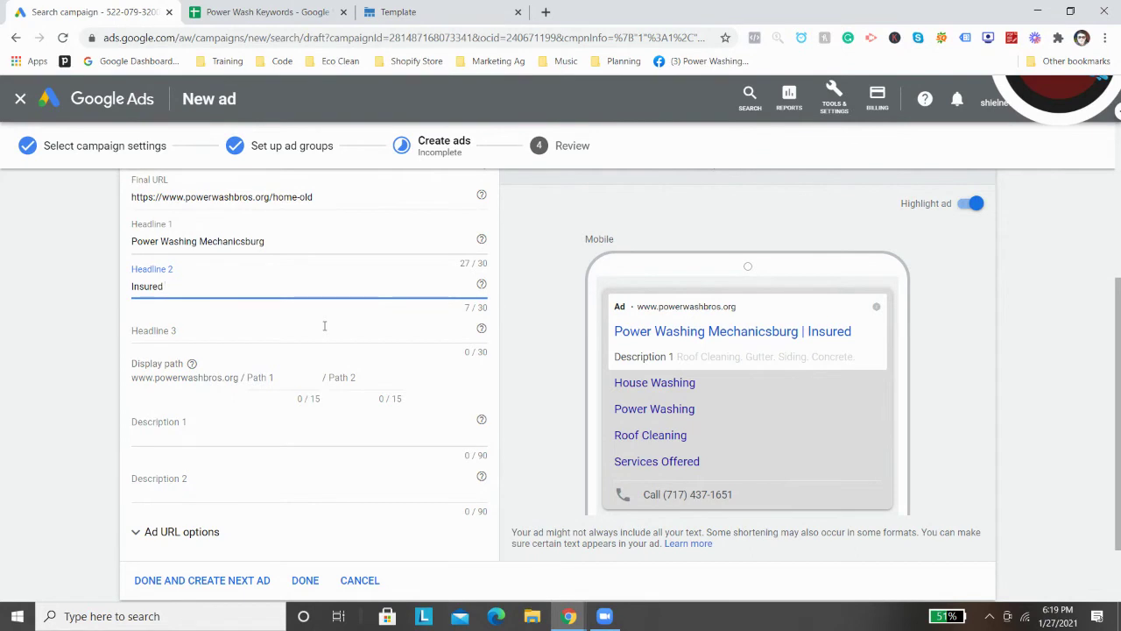
click(131, 286)
text(Liscended )
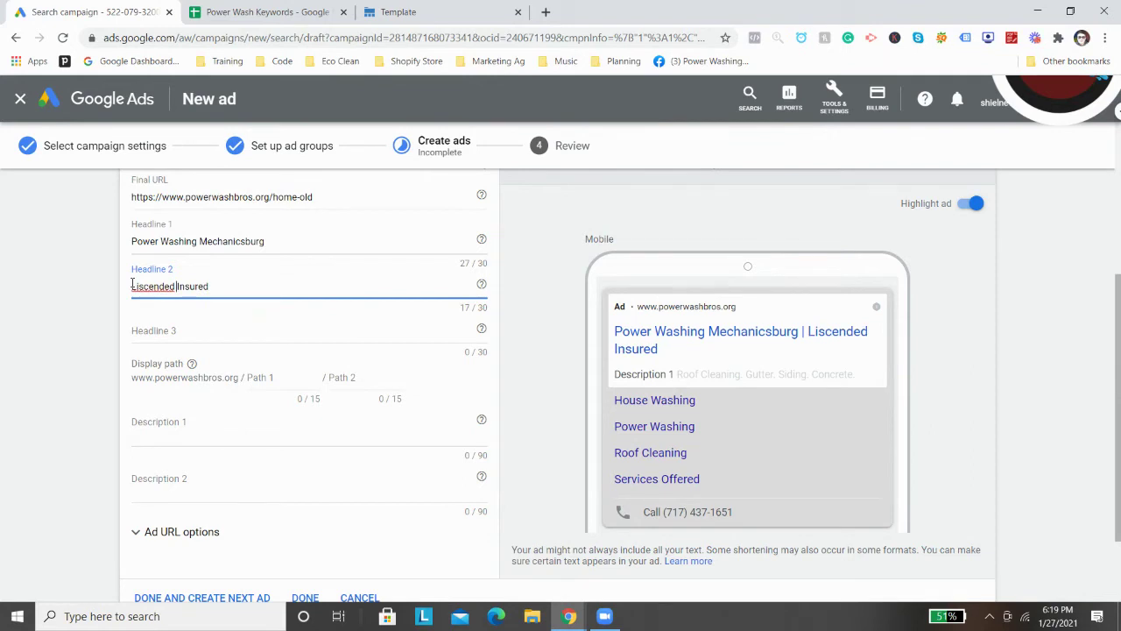
text(&)
right_click(134, 286)
click(177, 296)
Set Headline 3 of the text ad to "Satisfaction Guarantee", correcting the spelling of "Guarantee"
click(173, 330)
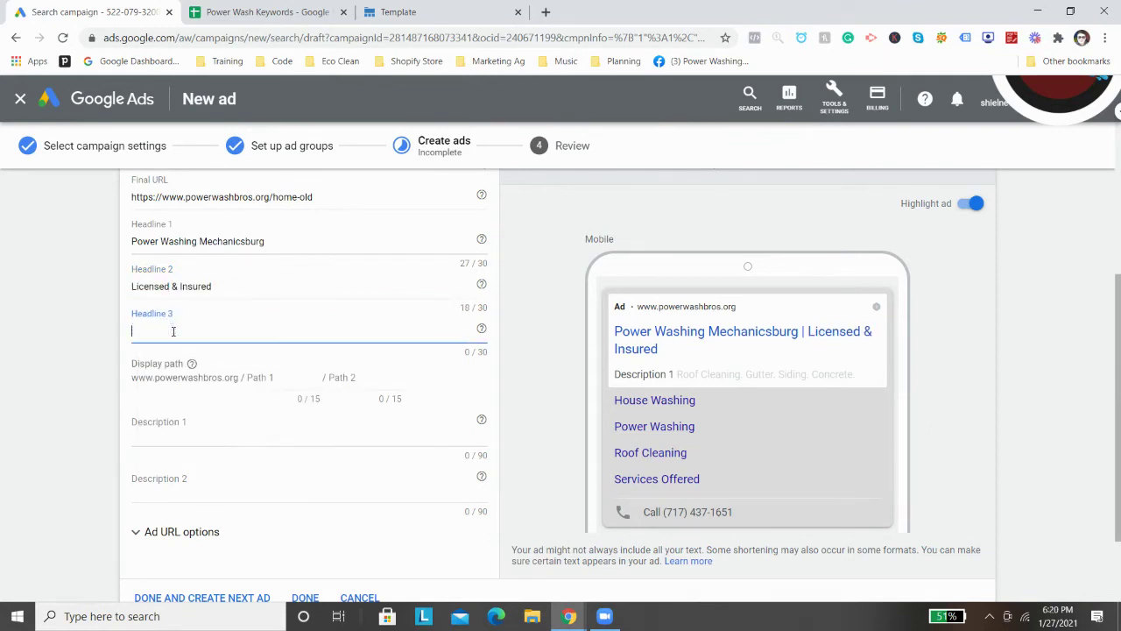
text(Satisfaction Guarentee)
right_click(202, 331)
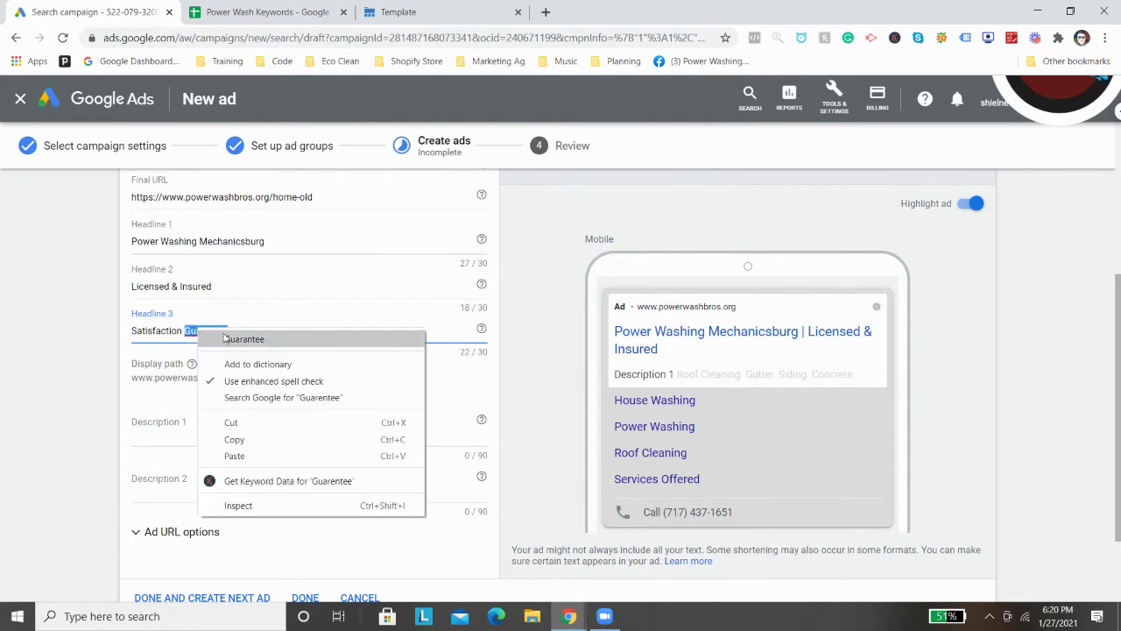
click(235, 336)
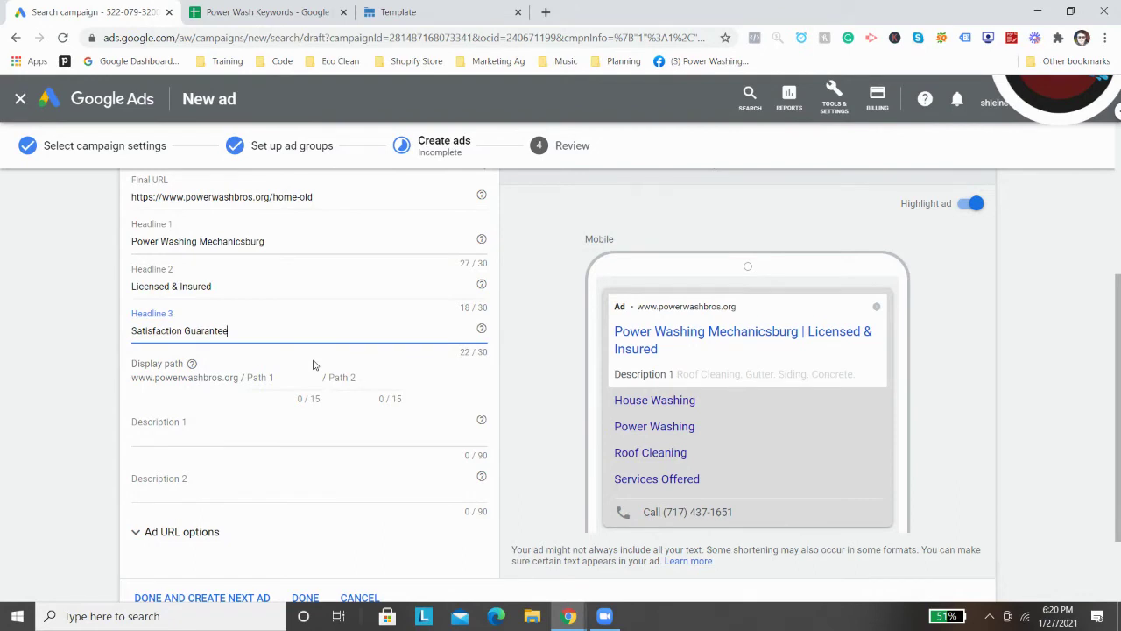
Begin Description 1 of the text ad with "Insured, Licensed, Satisfaction Guarantee, We", correcting the spelling of "Guarantee"
click(192, 421)
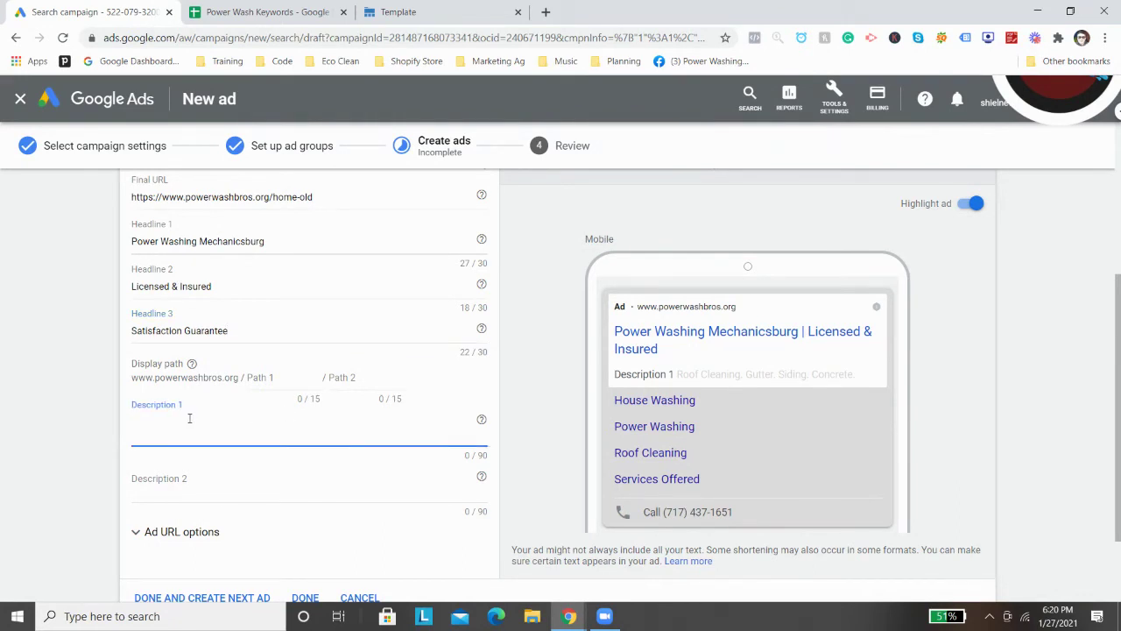
text(Insured)
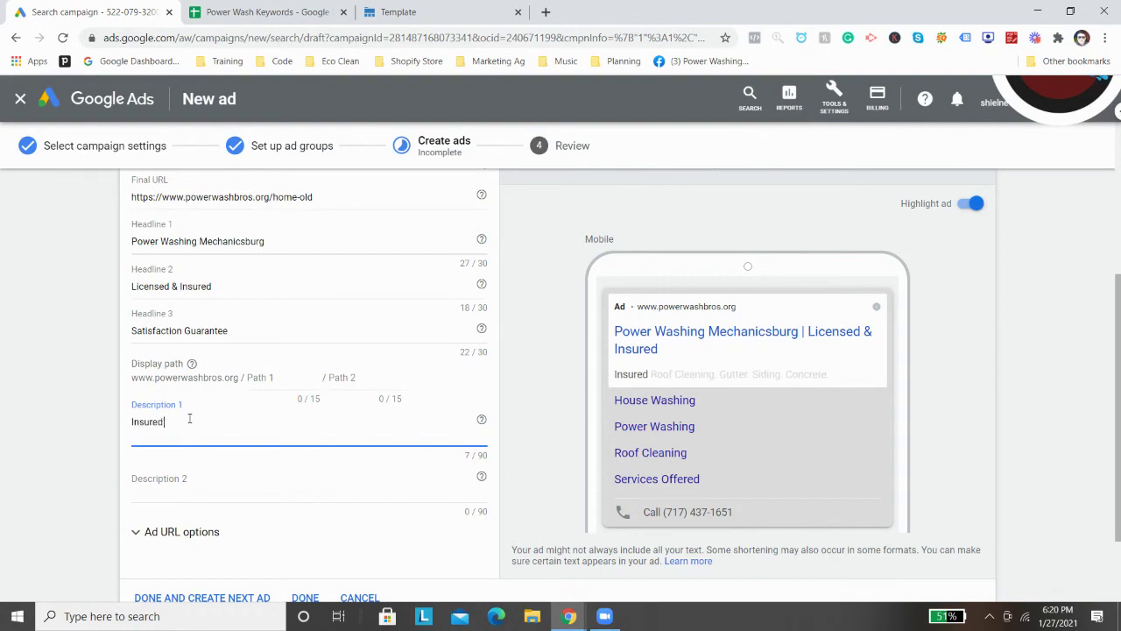
text(, Licensed,)
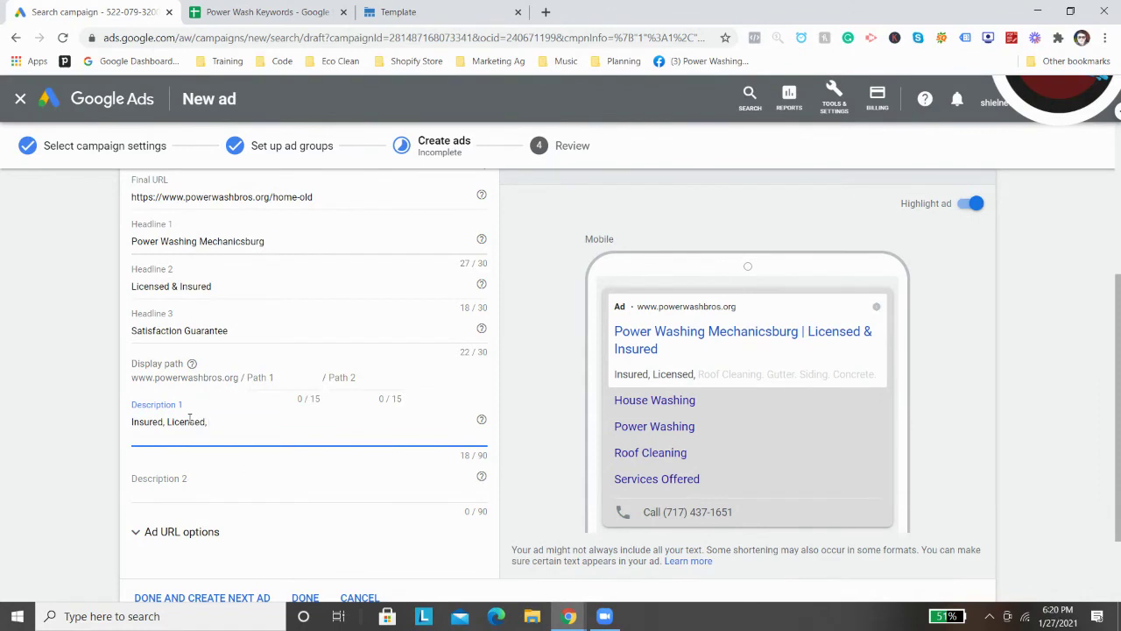
text(Satisfaction)
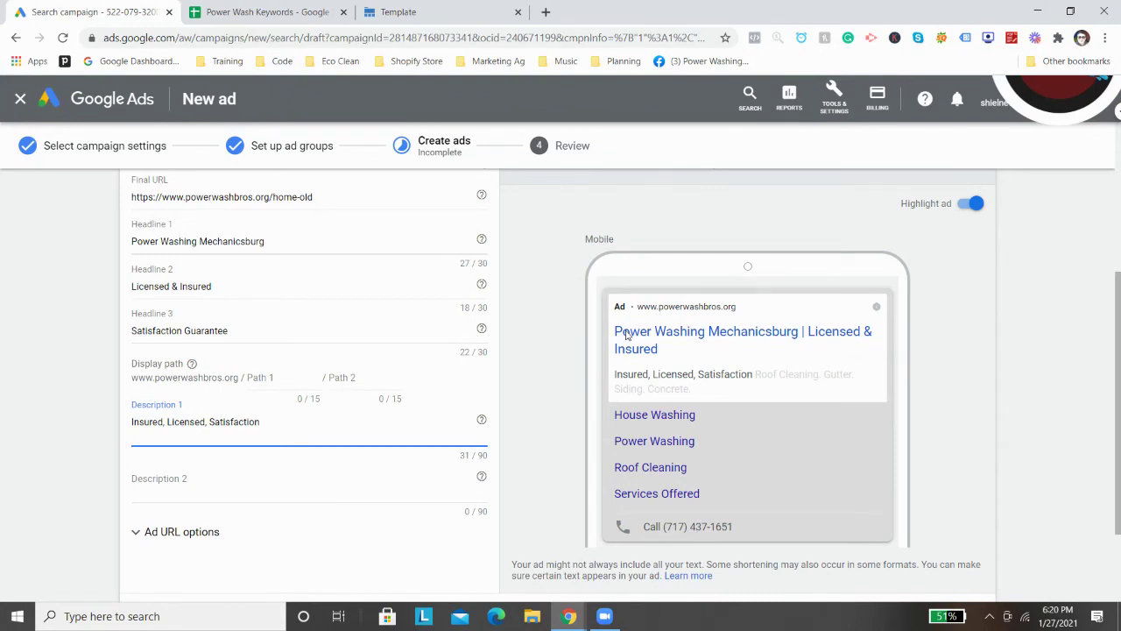
text(Guarntee,)
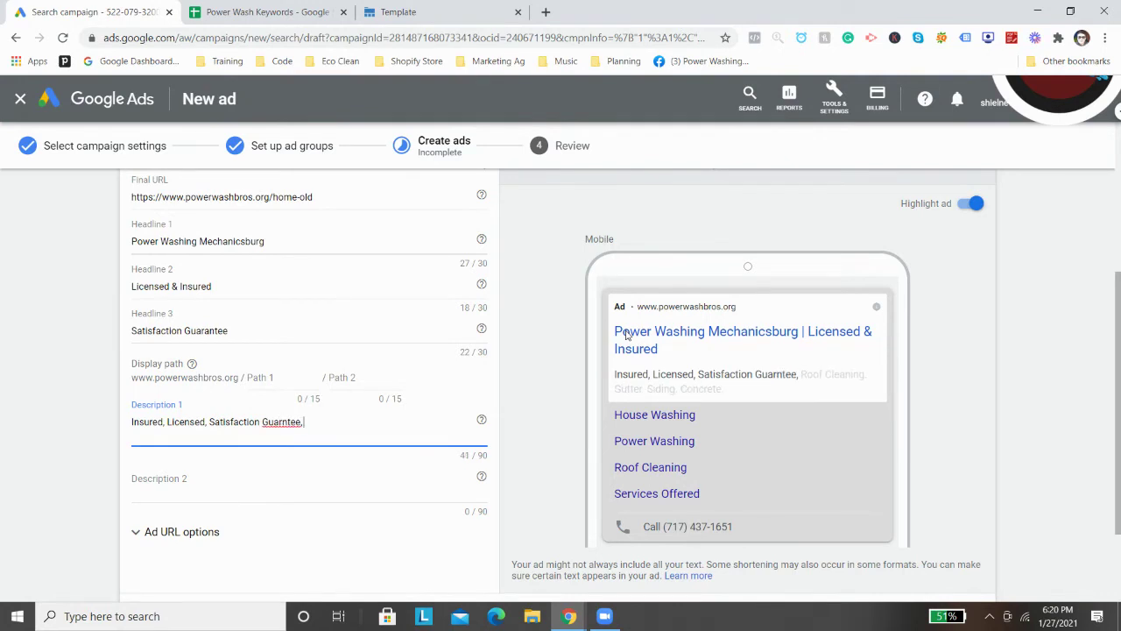
right_click(282, 419)
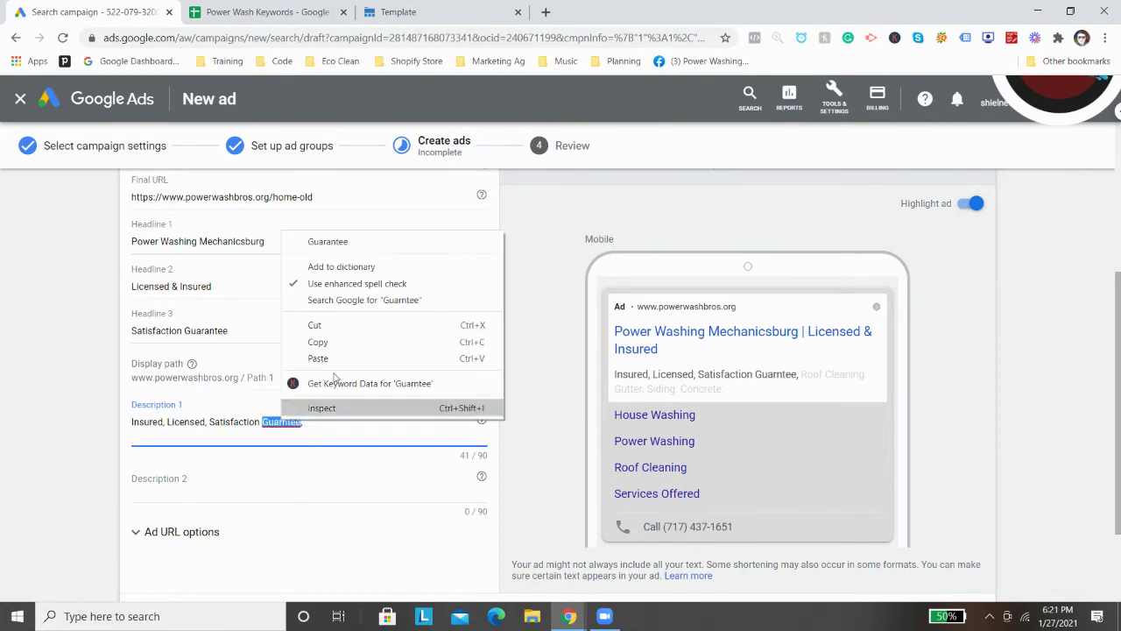
click(339, 244)
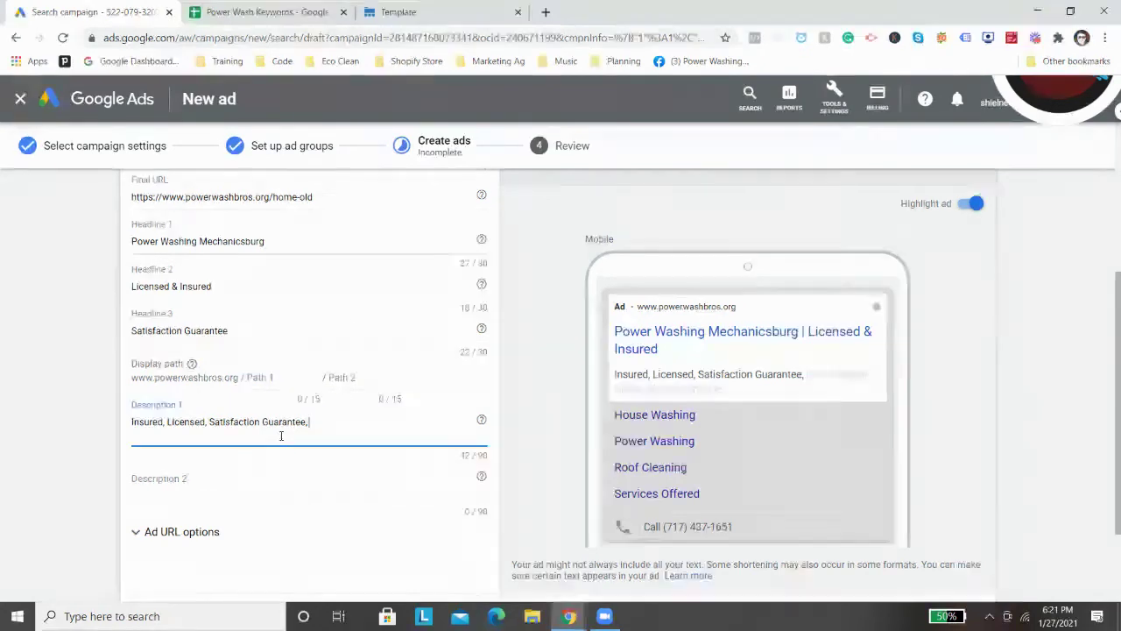
text(We)
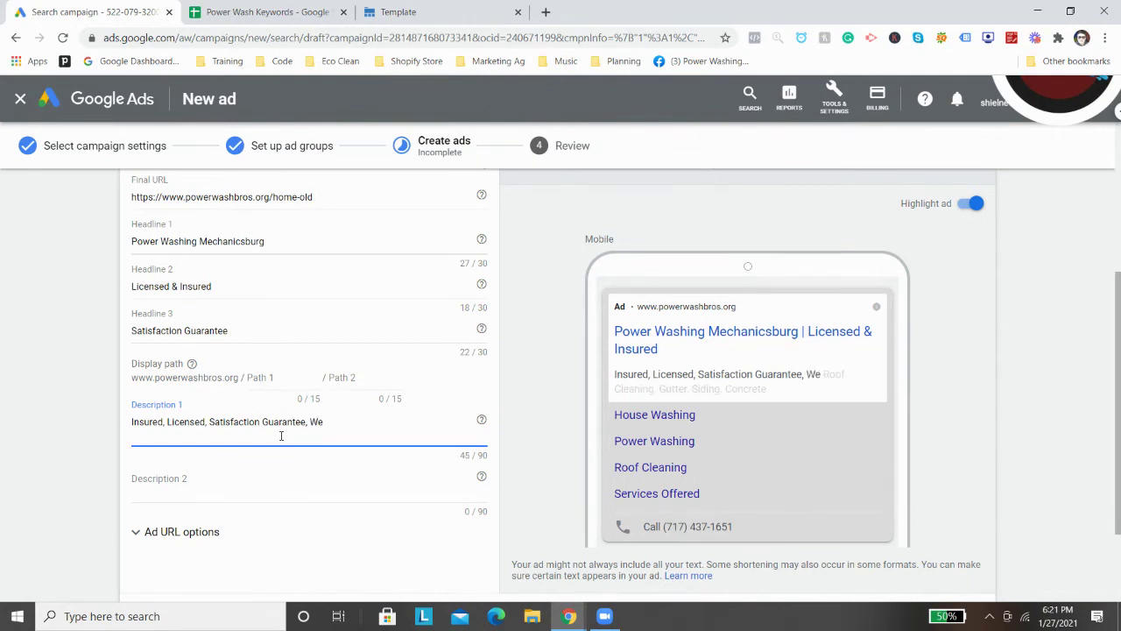
text( always mak)
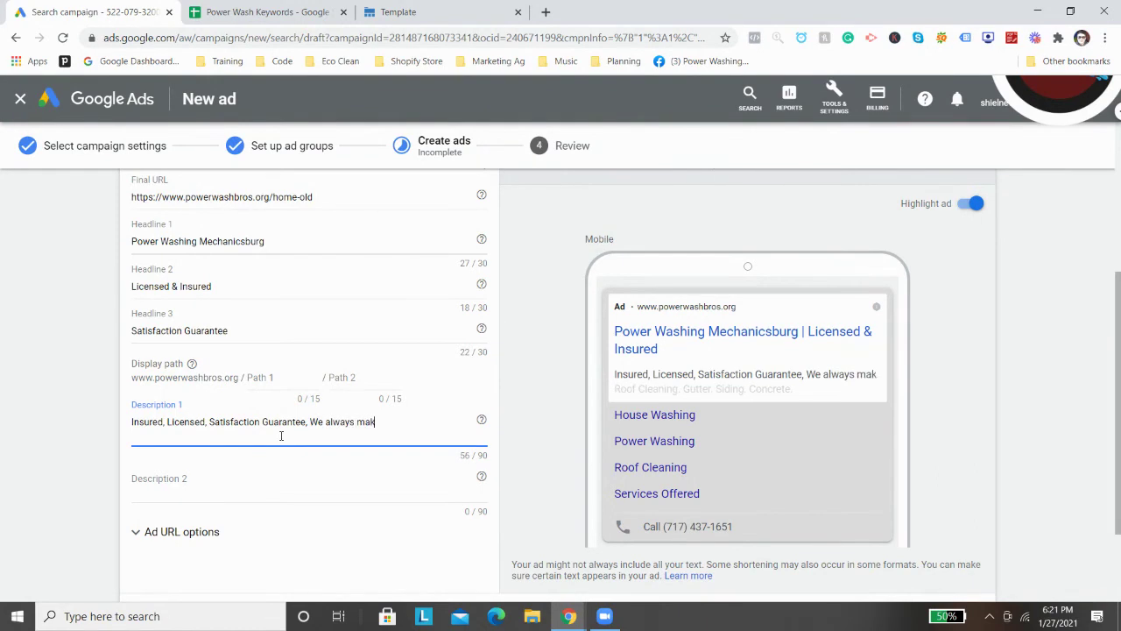
text(e sure to over)
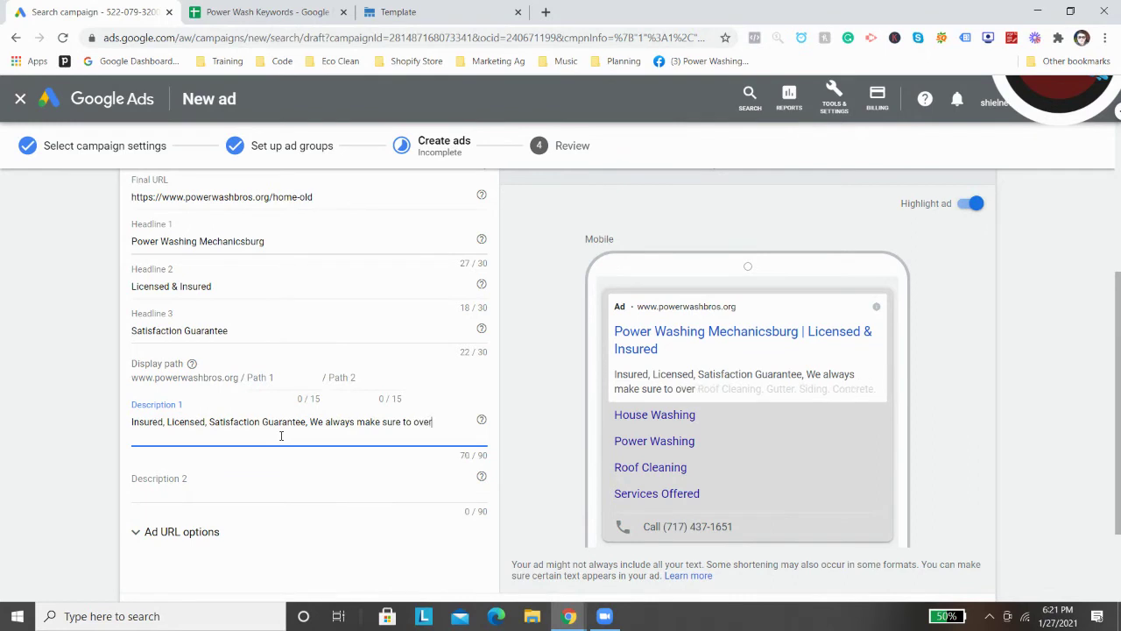
text( deilve)
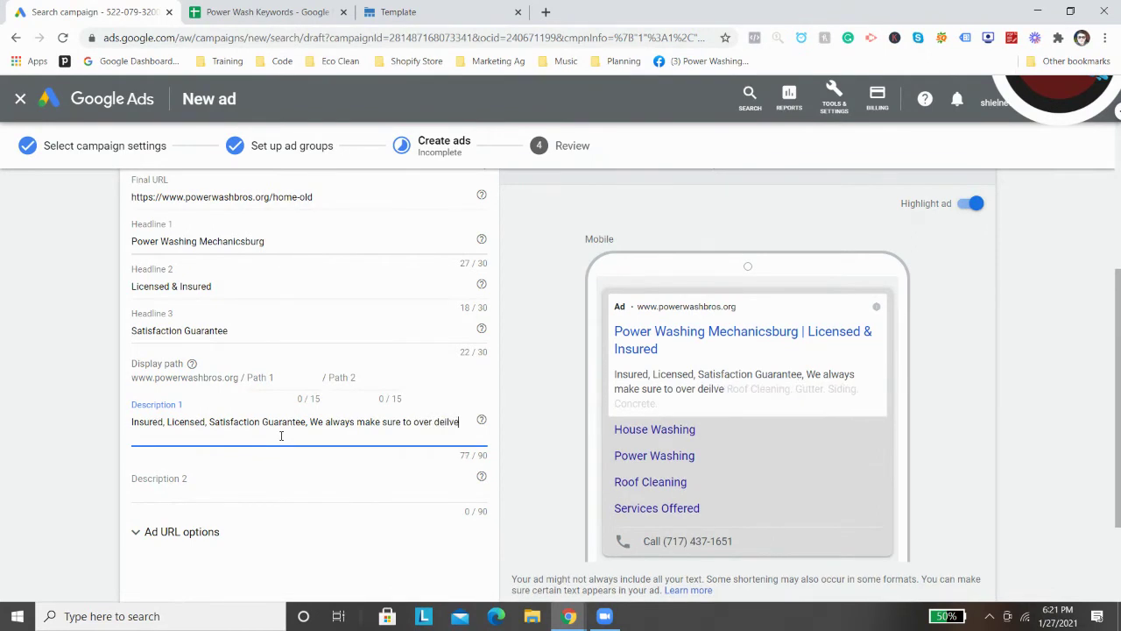
key(BackSpace)
key(BackSpace)
key(BackSpace)
key(BackSpace)
key(BackSpace)
key(BackSpace)
key(BackSpace)
key(BackSpace)
key(BackSpace)
key(BackSpace)
key(BackSpace)
key(BackSpace)
key(BackSpace)
key(BackSpace)
key(BackSpace)
key(BackSpace)
key(BackSpace)
key(BackSpace)
key(BackSpace)
key(BackSpace)
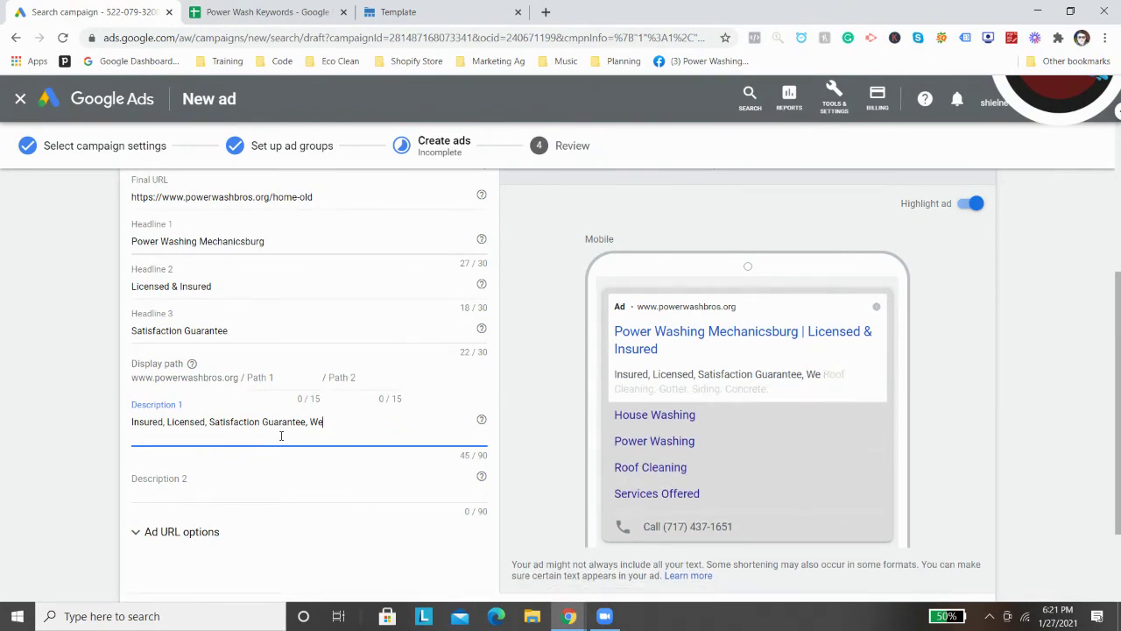
Complete the last sentence of Description 1 as "We always make sure to over deliver.", correcting the spelling of "always"
text(e alwasy make sure to)
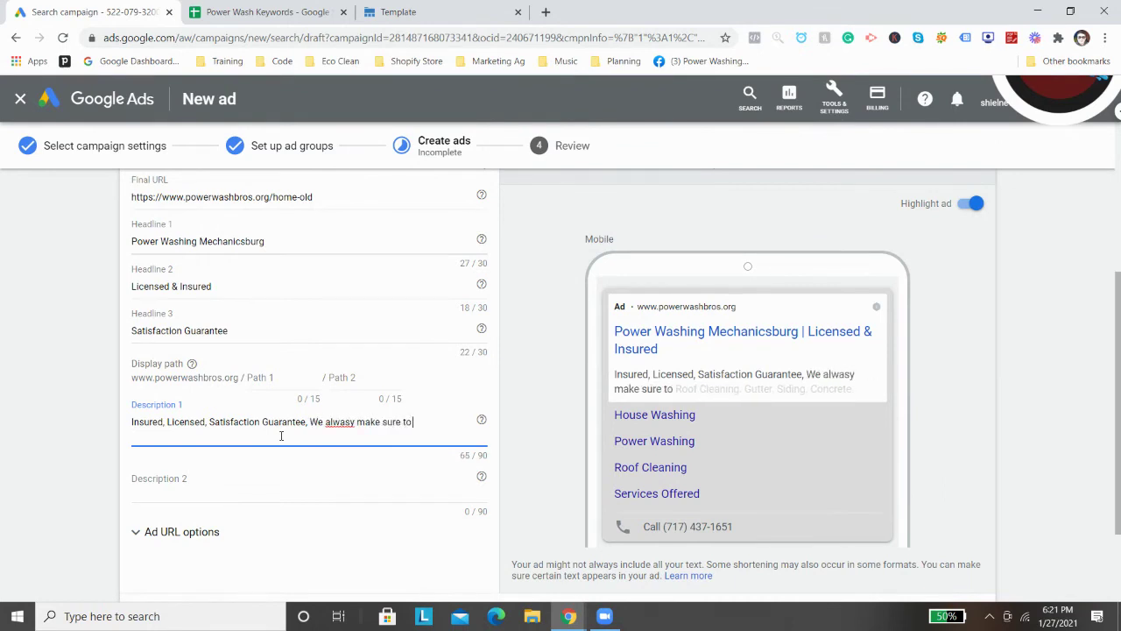
text( over de)
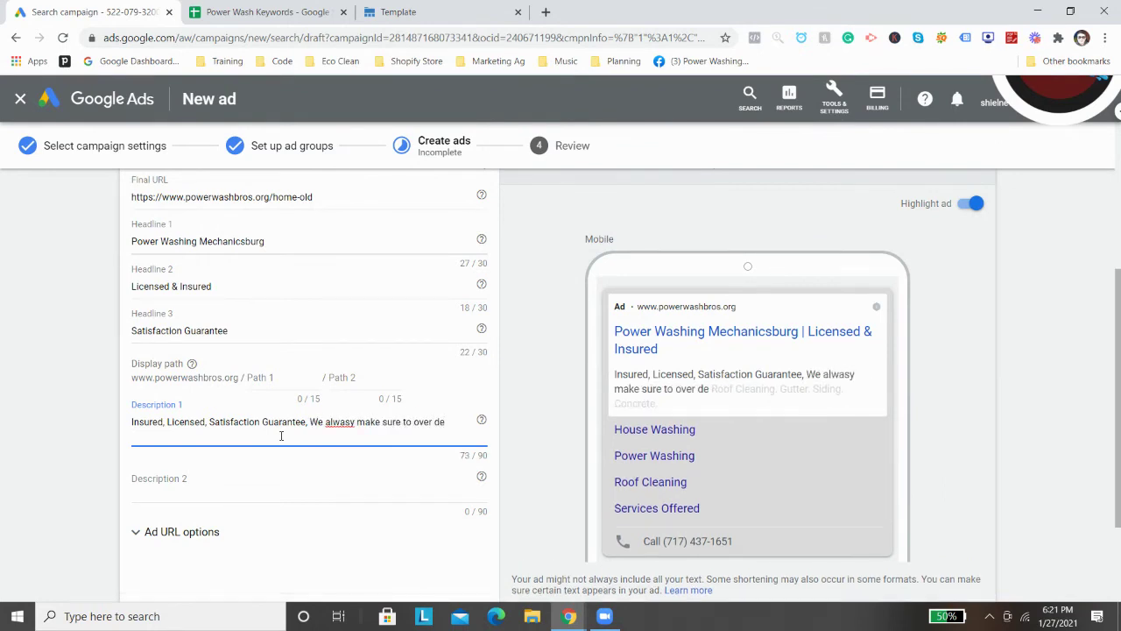
text(liver/)
key(BackSpace)
text(.)
right_click(335, 424)
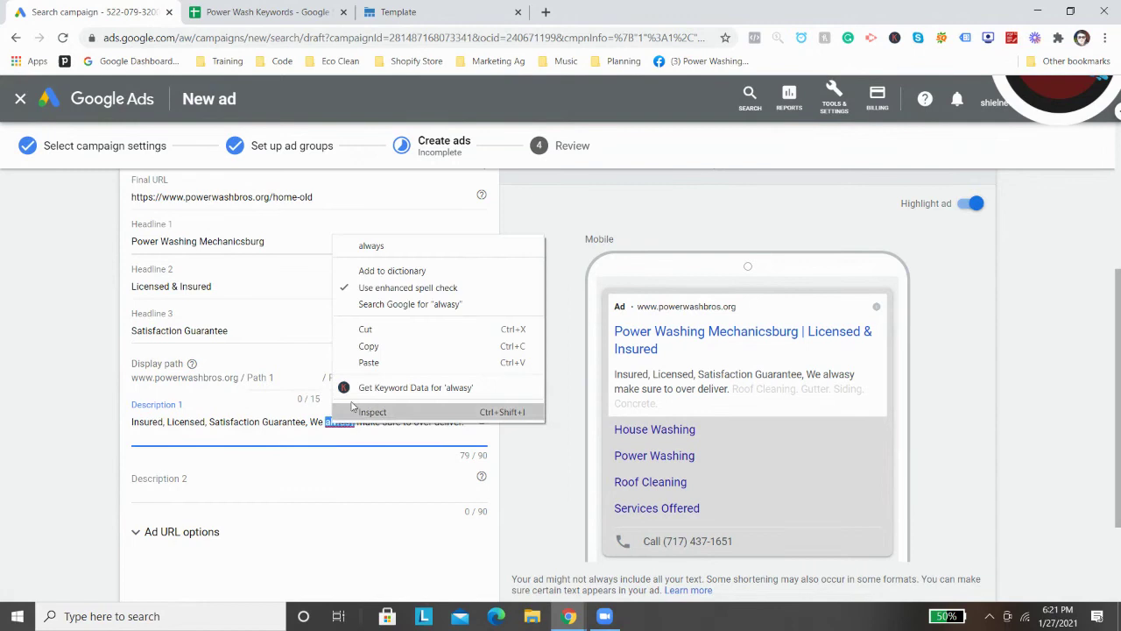
click(370, 247)
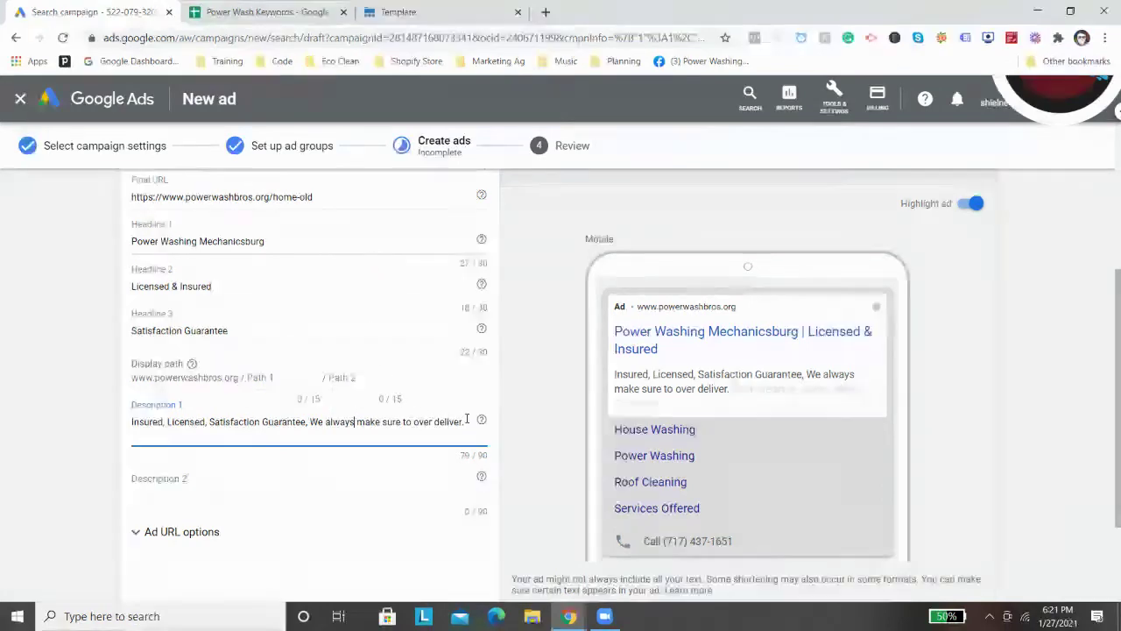
text(..)
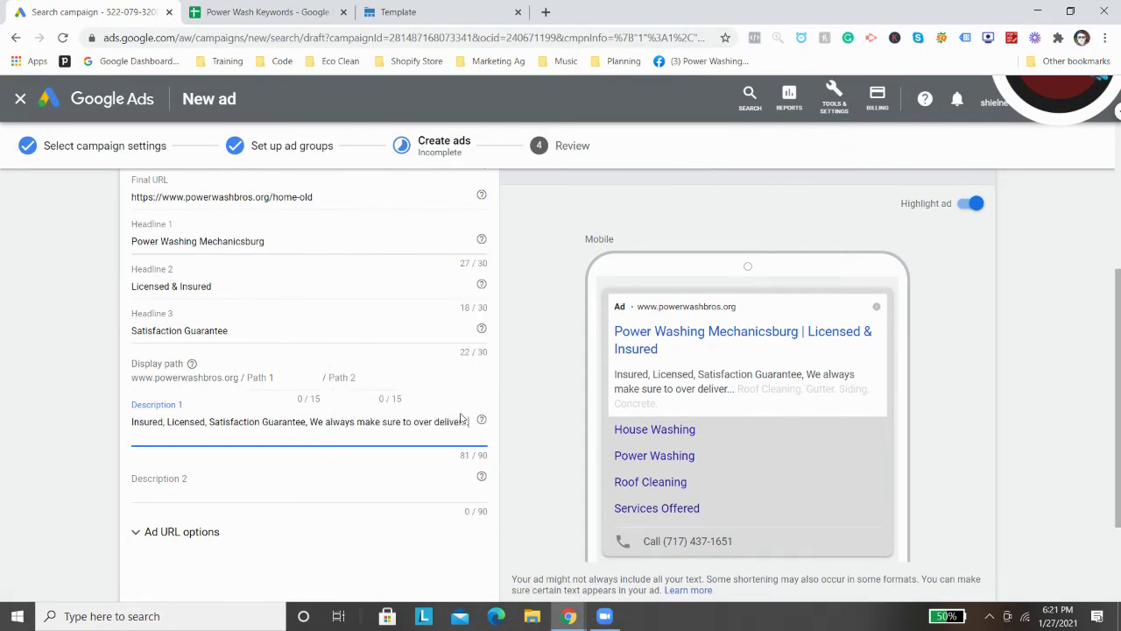
text(\\\)
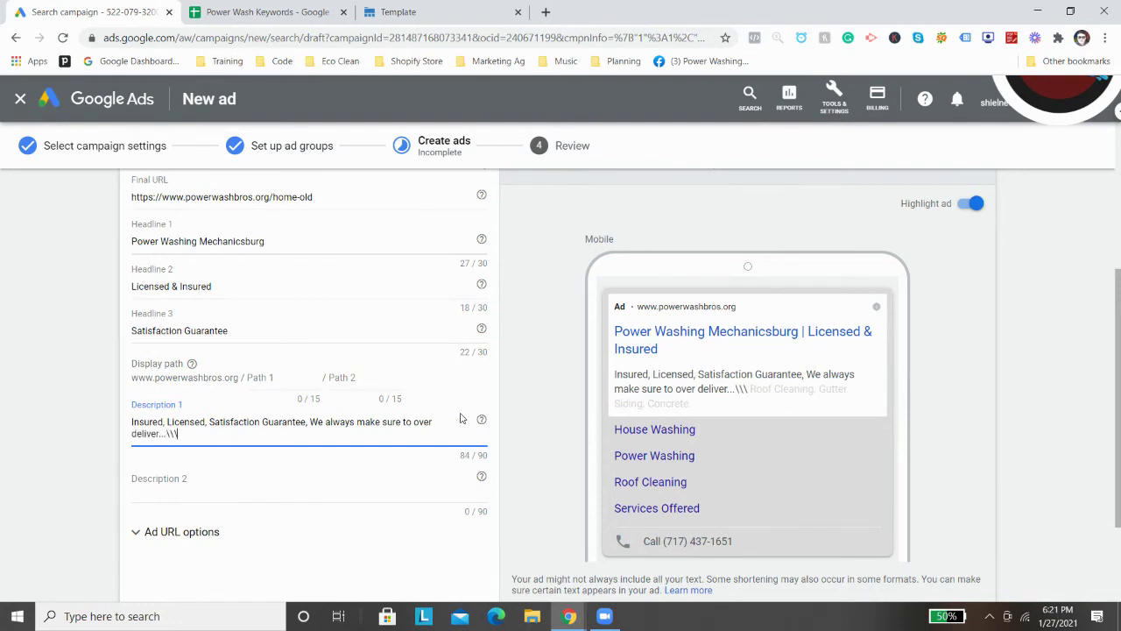
key(BackSpace)
key(BackSpace)
key(BackSpace)
key(BackSpace)
key(BackSpace)
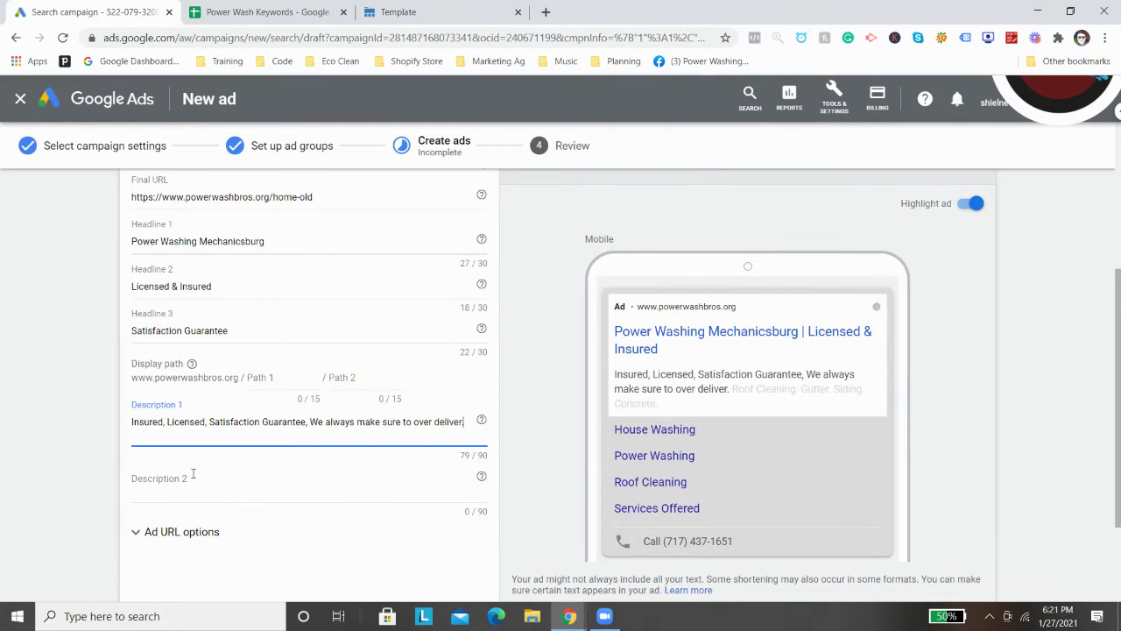
Set Description 2 to "We service Mechanicsburg, Camo Hill, Harrisburg and the surrounding areas.", correcting the spelling of "Mechanicsburg"
click(144, 483)
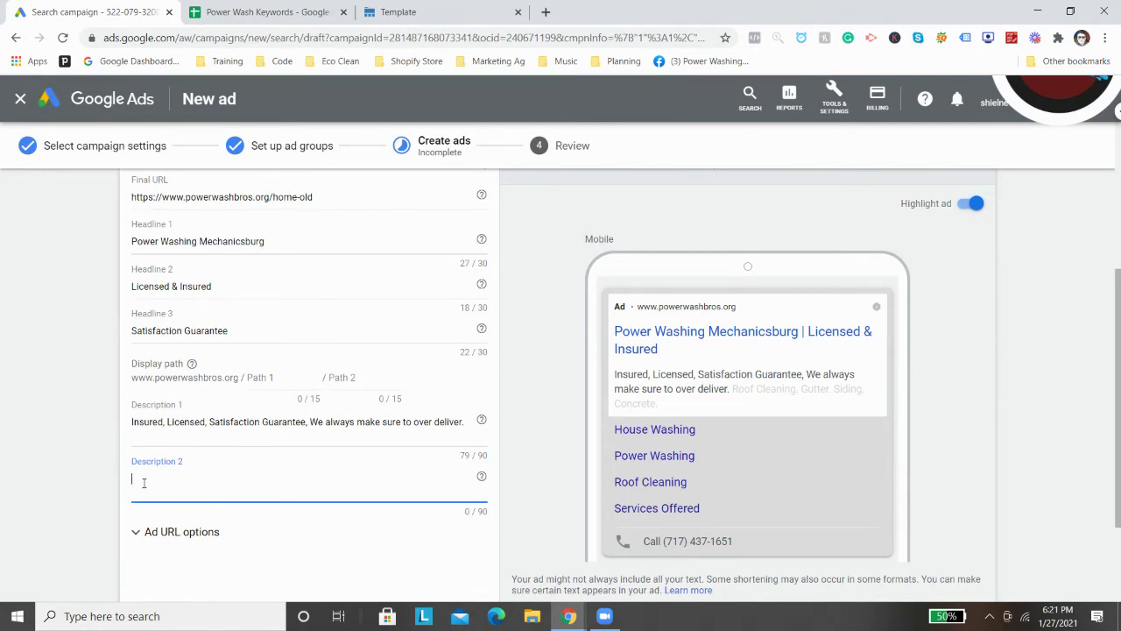
text(We service)
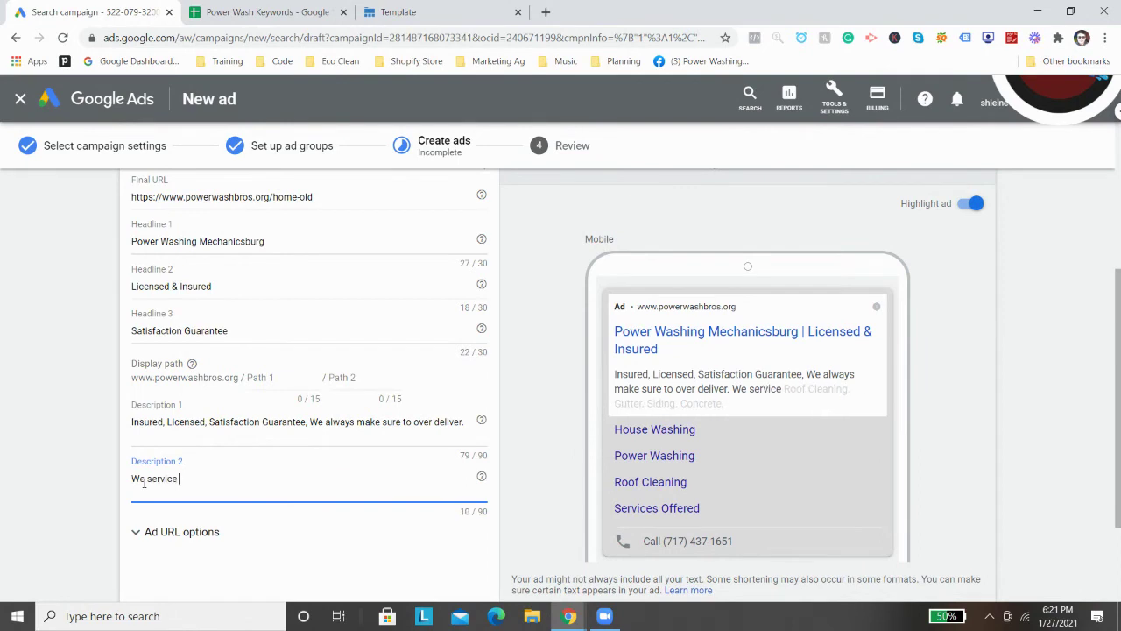
text(Mechani)
key(BackSpace)
key(BackSpace)
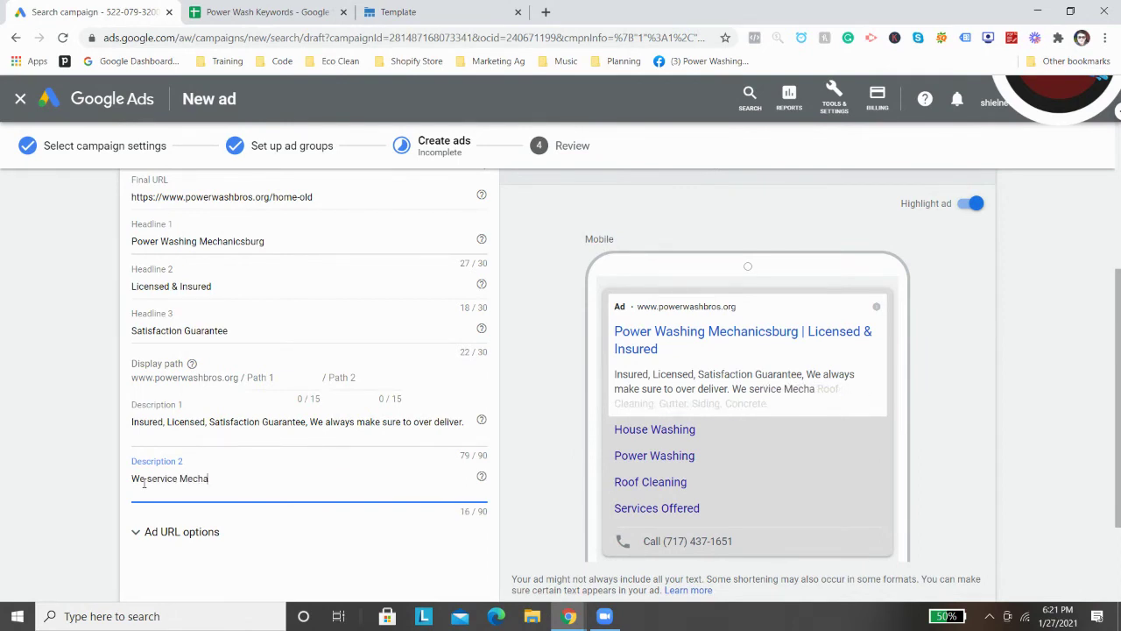
text(incsburg, Camo Hill)
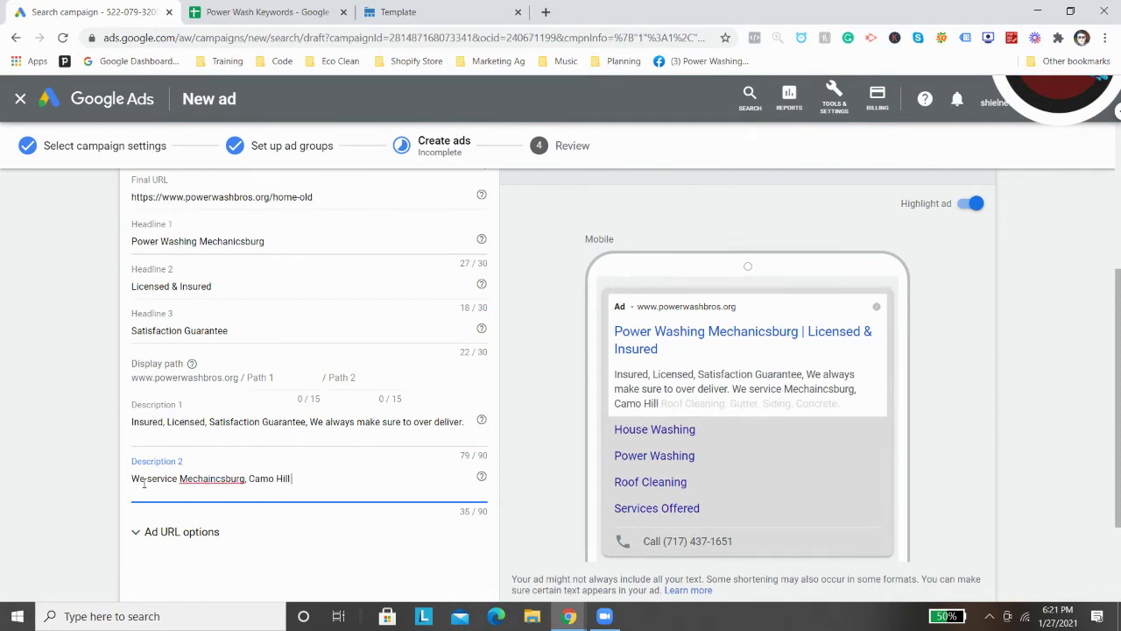
text(, Harrisburg and)
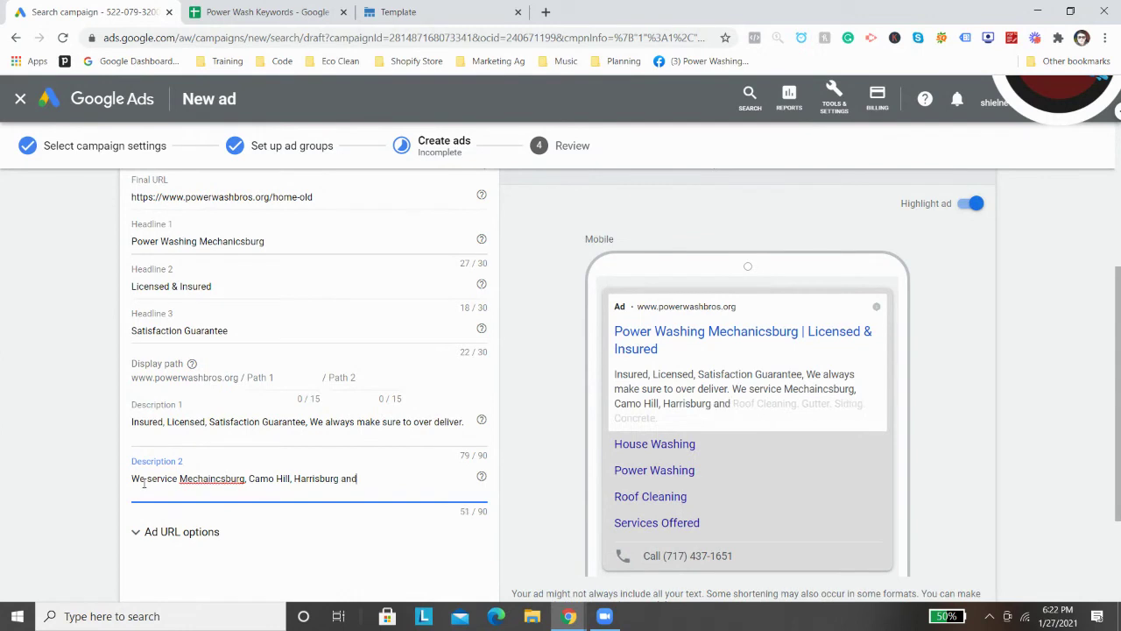
text( the surrounding a)
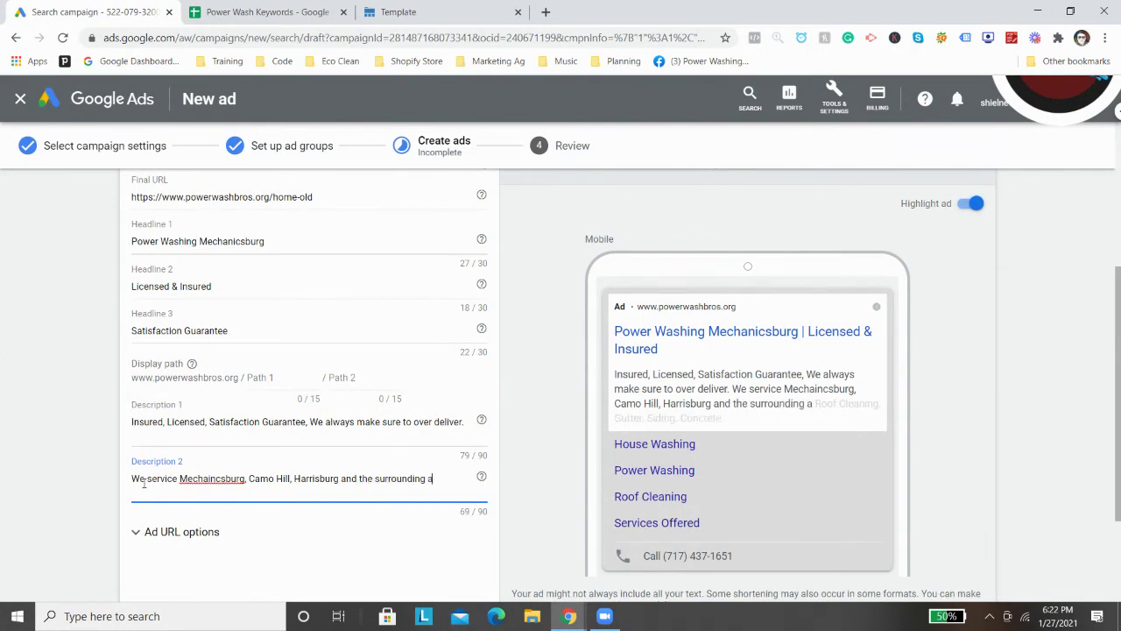
text(reas.)
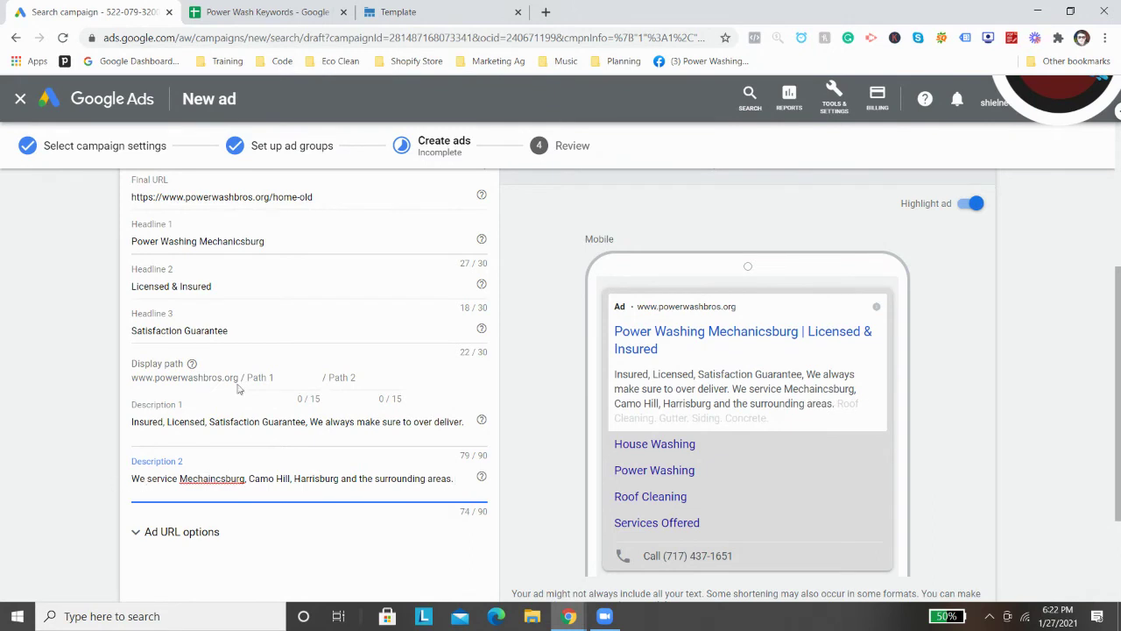
right_click(232, 485)
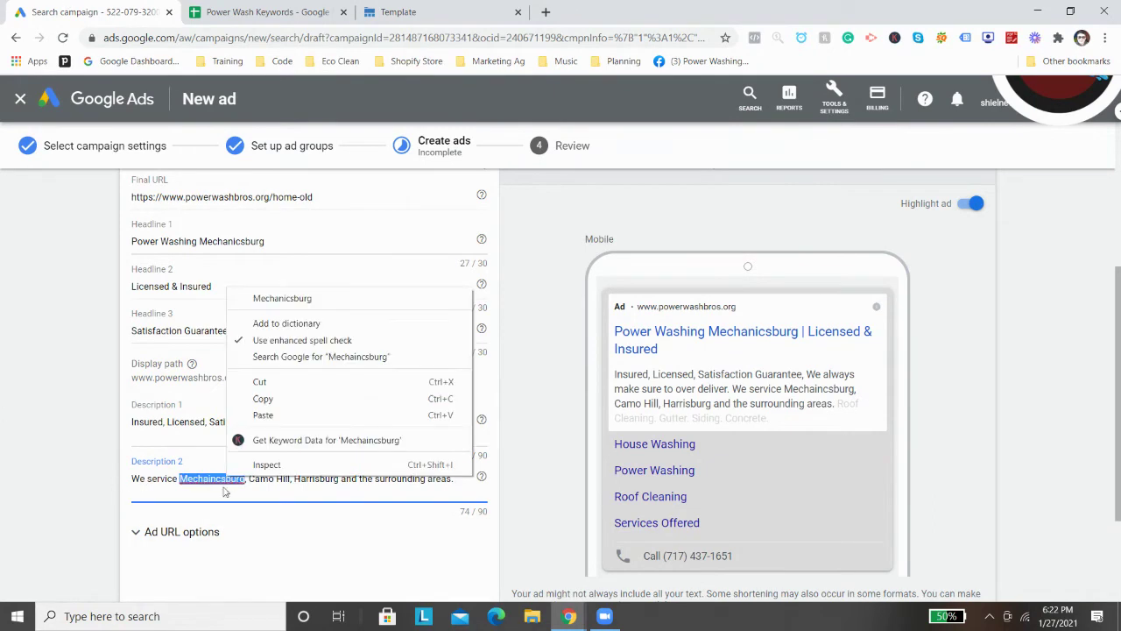
click(263, 296)
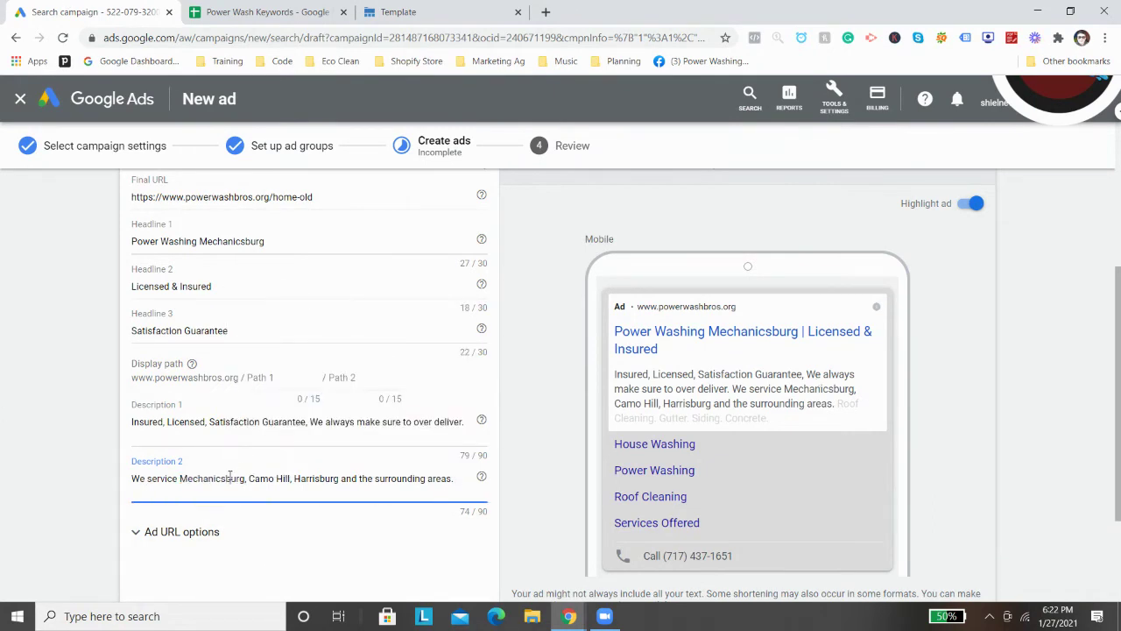
Copy the Description 2 text, then finish this text ad and start creating the next one
key(ctrl+a)
key(ctrl+c)
click(252, 438)
scroll(260, 473, down, 2)
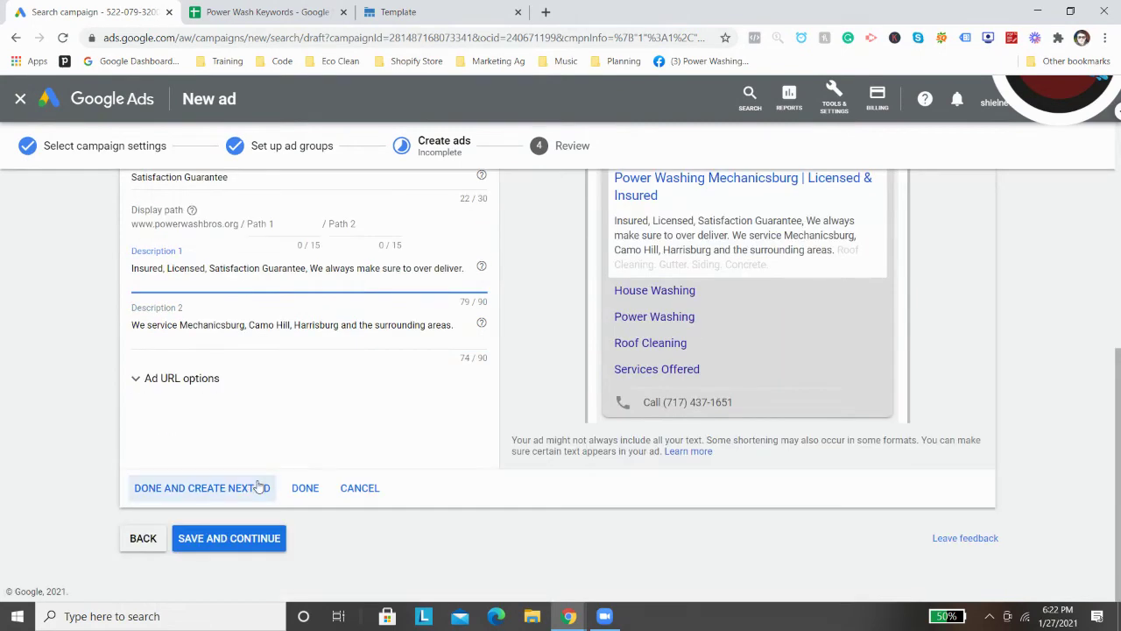
click(252, 496)
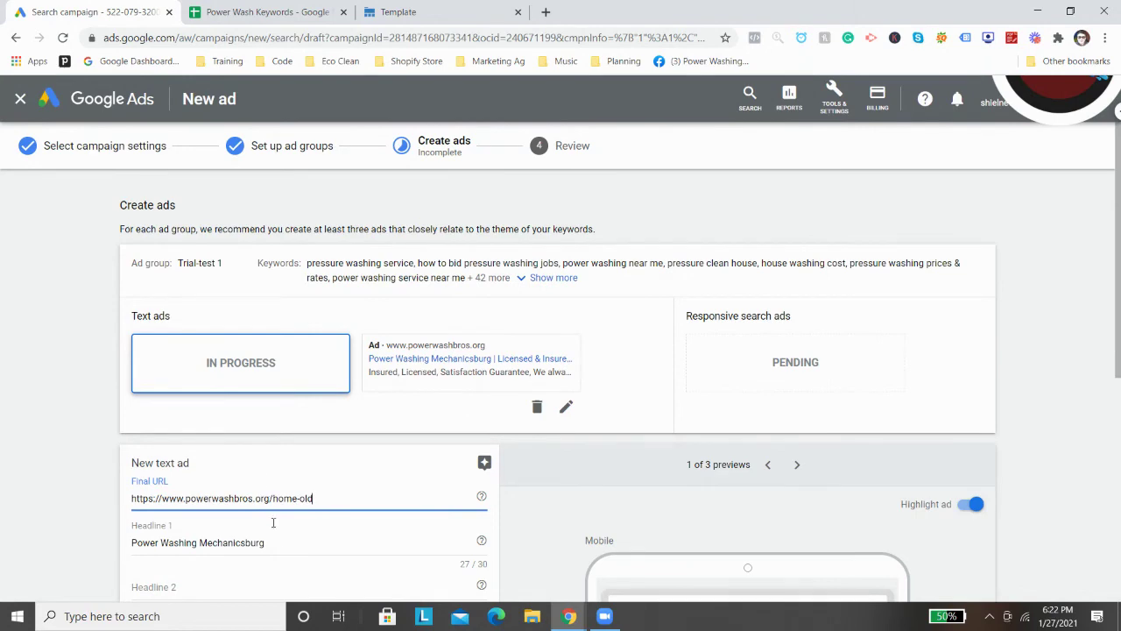
Paste the copied service-area sentence into Description 2 of the second text ad
scroll(244, 454, down, 2)
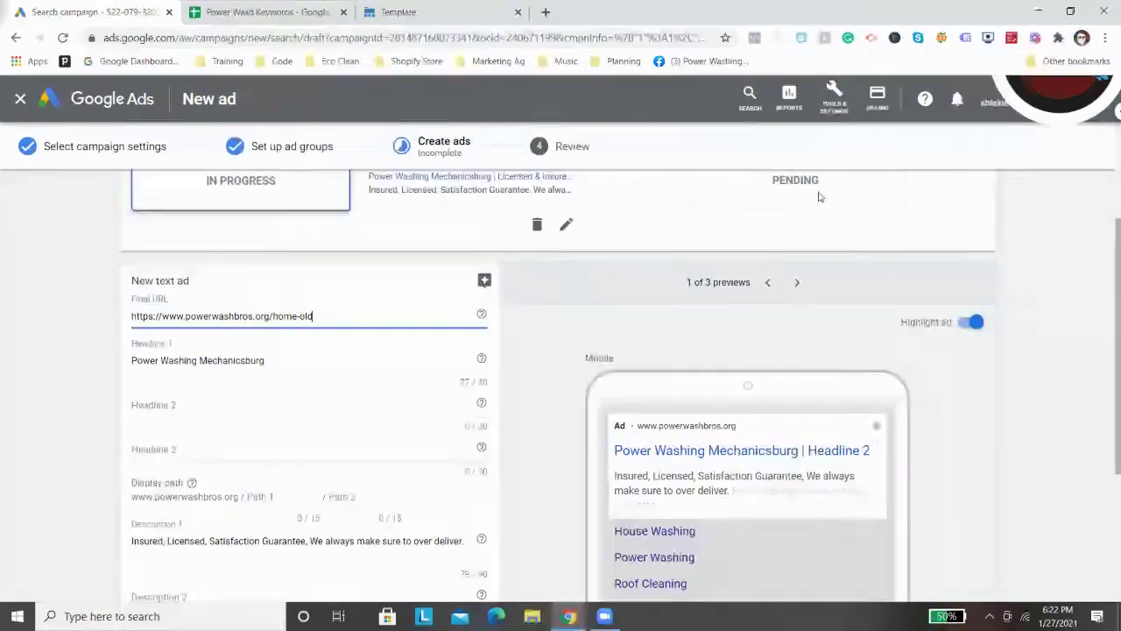
click(1055, 106)
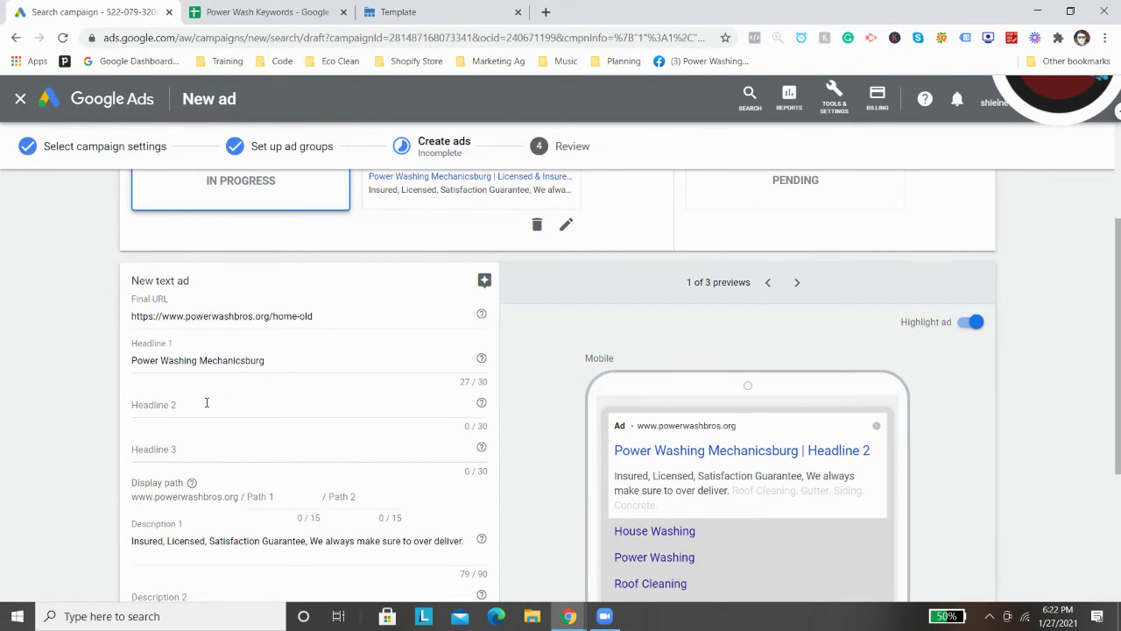
scroll(230, 401, up, 2)
scroll(403, 316, down, 3)
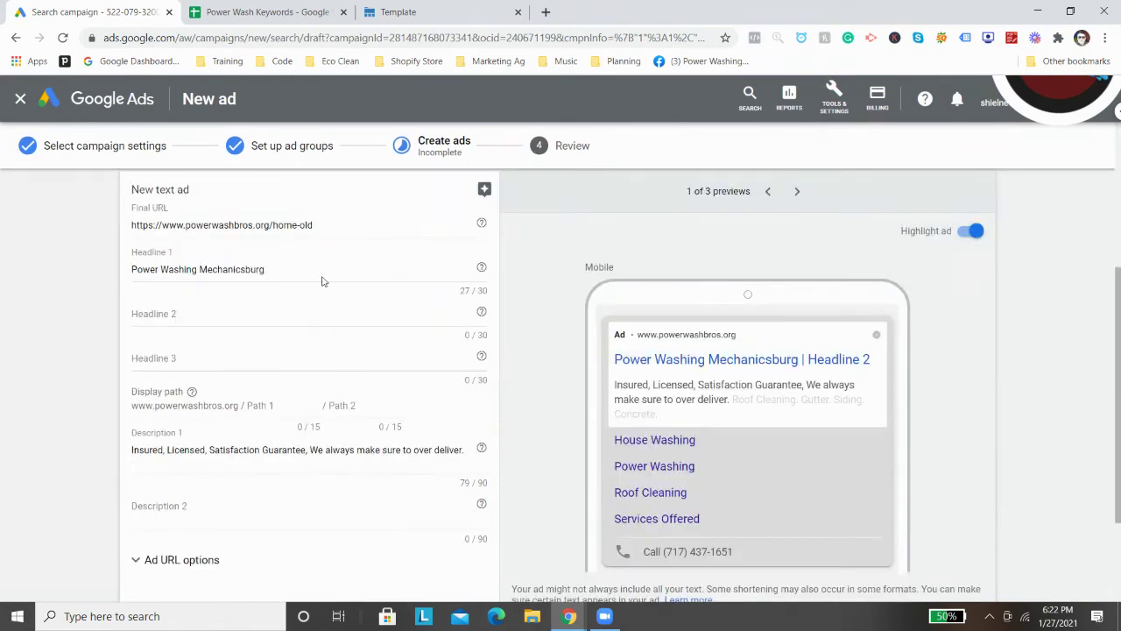
click(210, 309)
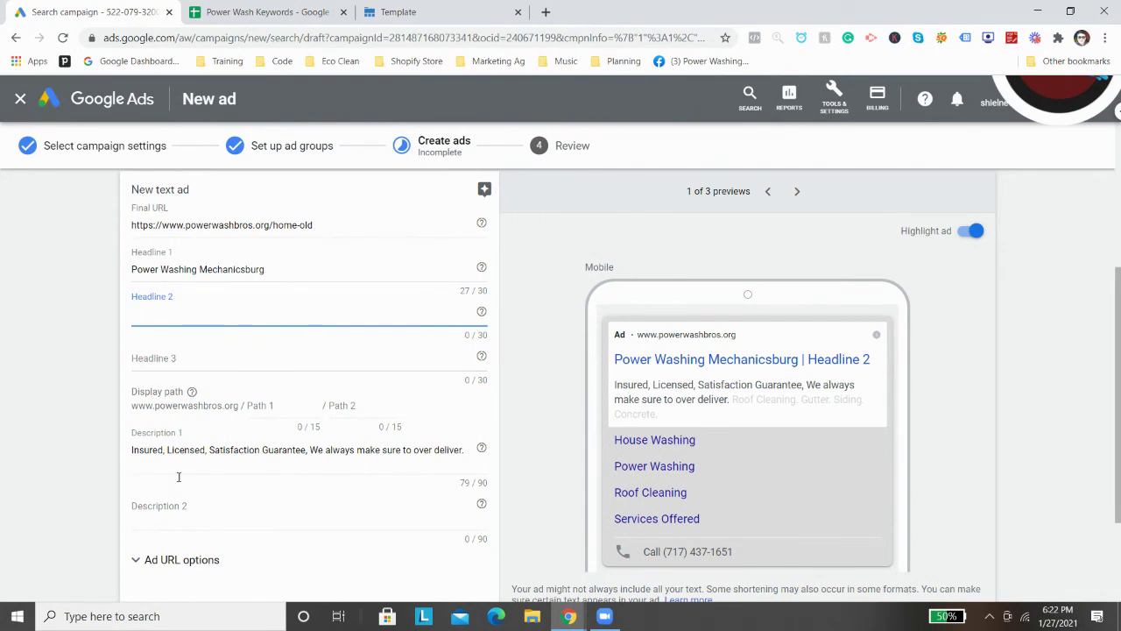
click(176, 508)
key(ctrl+v)
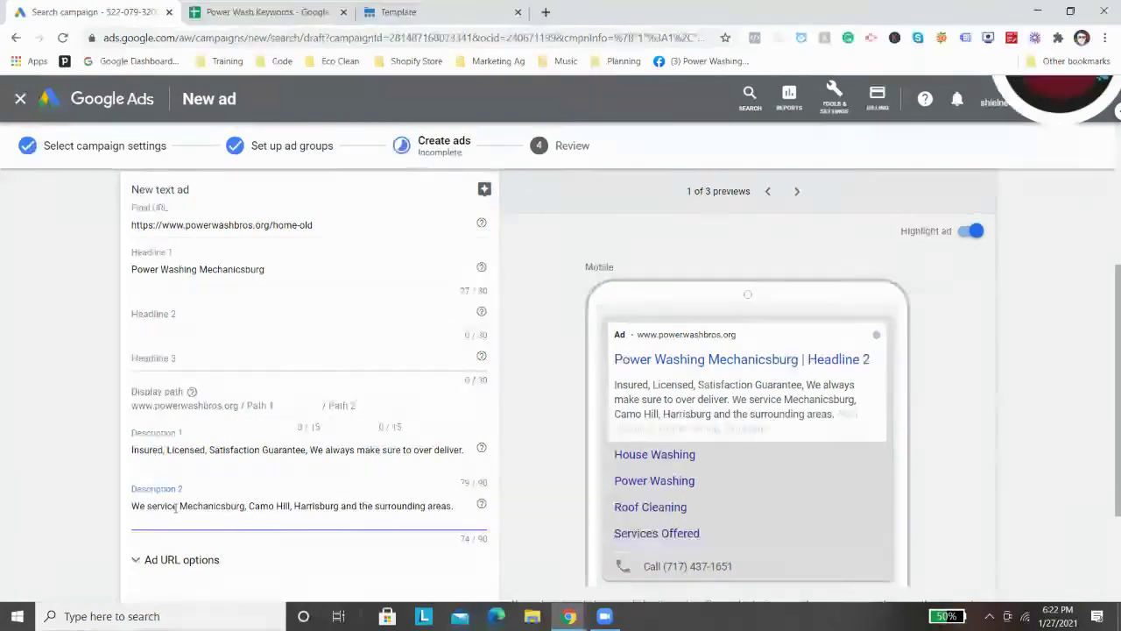
Set Headline 2 of the second text ad to "100% Satisfaction Guarantee", correcting the spelling of "Guarantee"
click(151, 311)
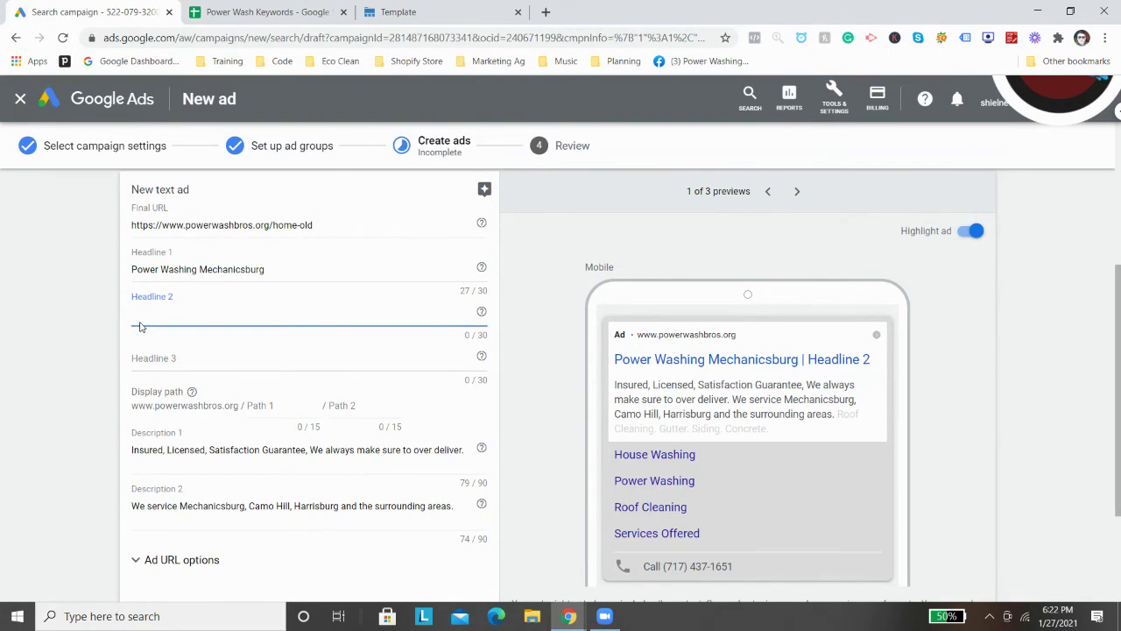
text(100% Satisfaction Gua)
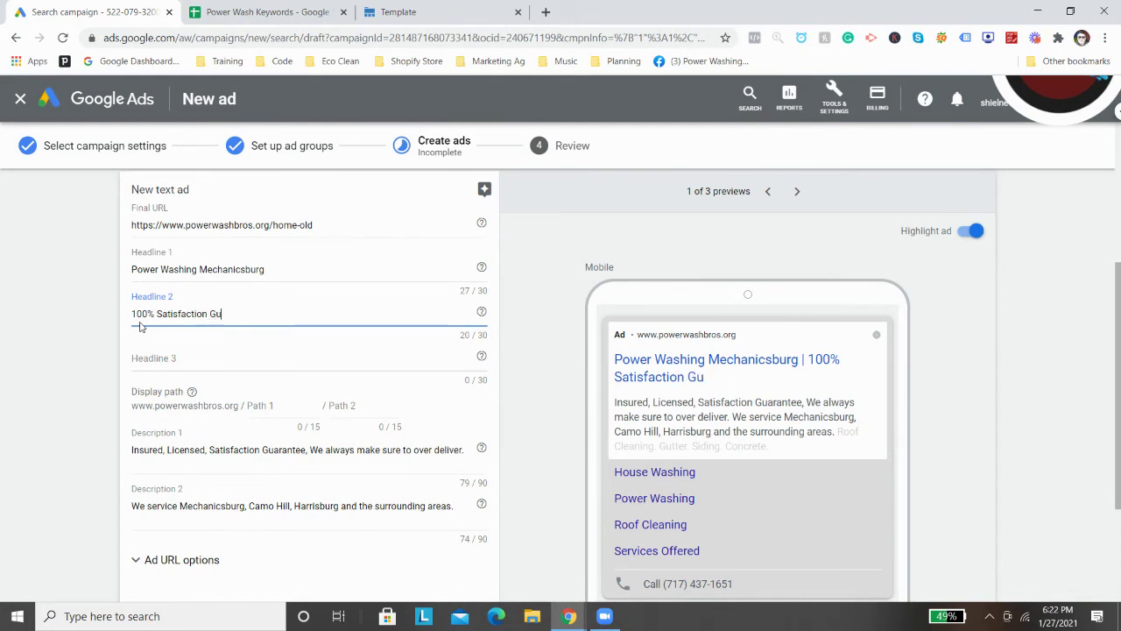
key(BackSpace)
text(r)
text(arentee)
key(Tab)
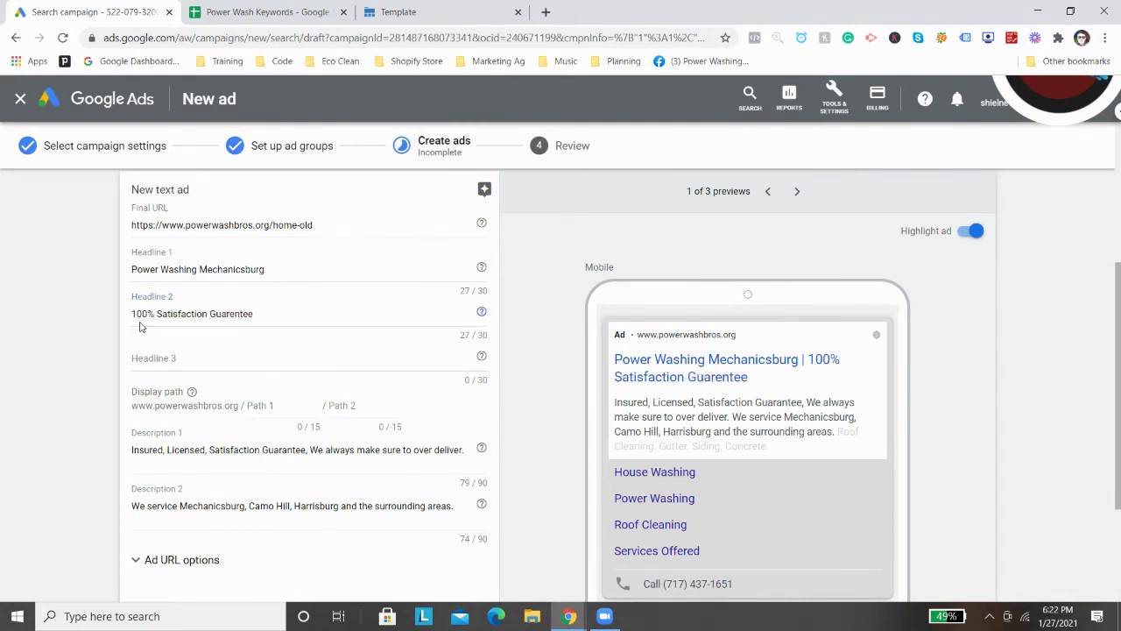
click(183, 352)
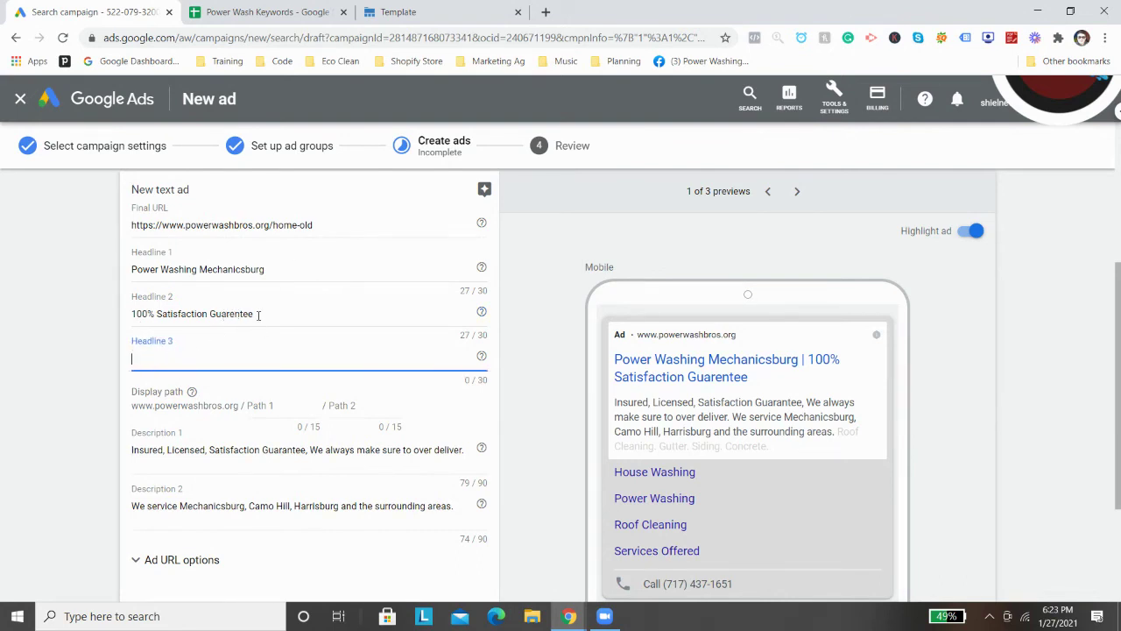
click(256, 314)
right_click(231, 313)
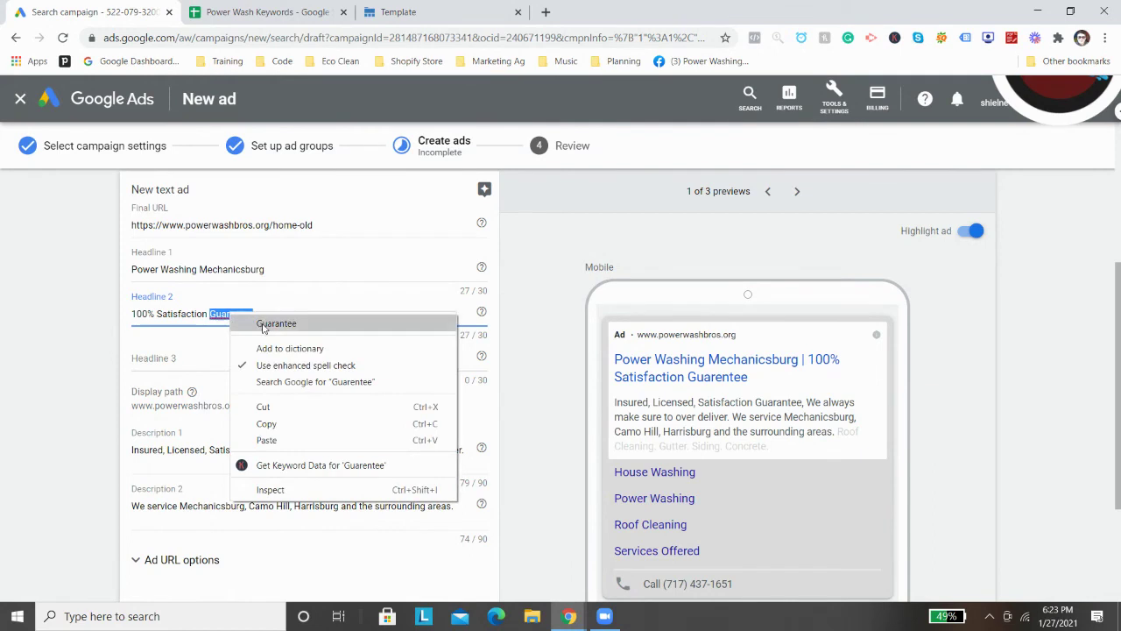
click(261, 326)
Copy the Headline 1 text "Power Washing Mechanicsburg" into Headline 3
click(154, 350)
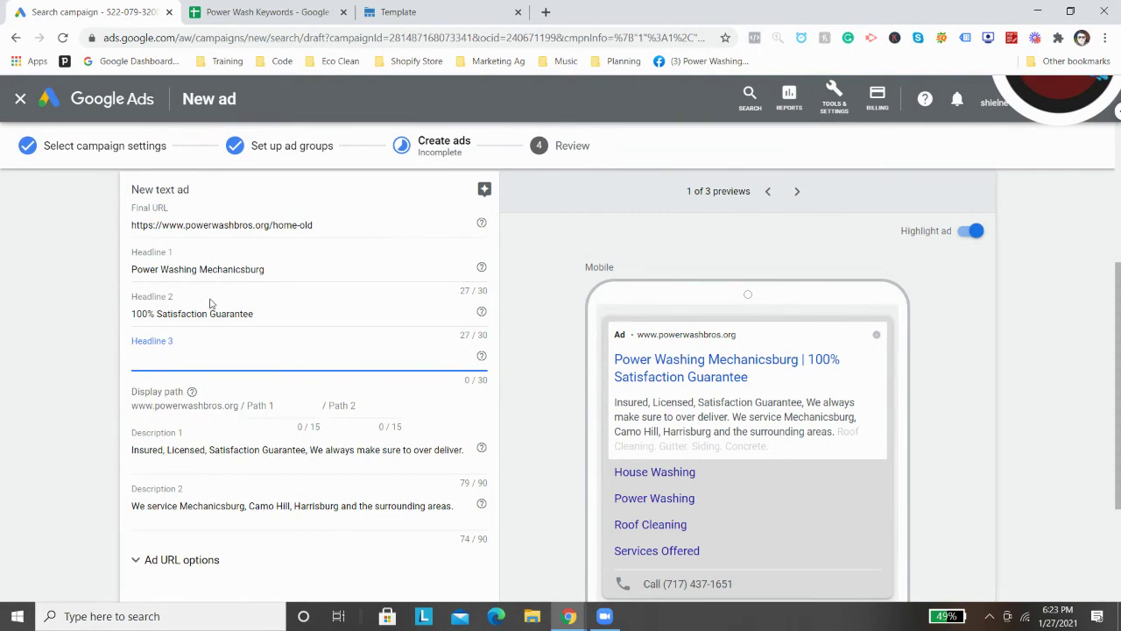
triple_click(204, 271)
key(ctrl+c)
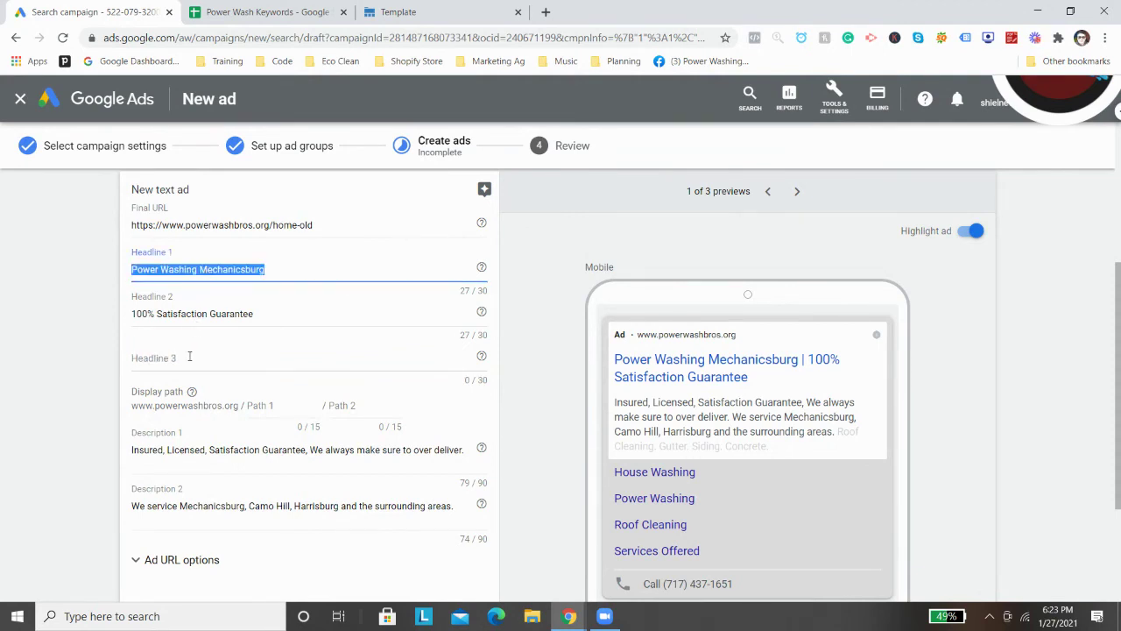
click(192, 355)
key(ctrl+v)
Replace Headline 1 with "#1 Power Washing Service", then finish this text ad and start creating the next ad
triple_click(195, 269)
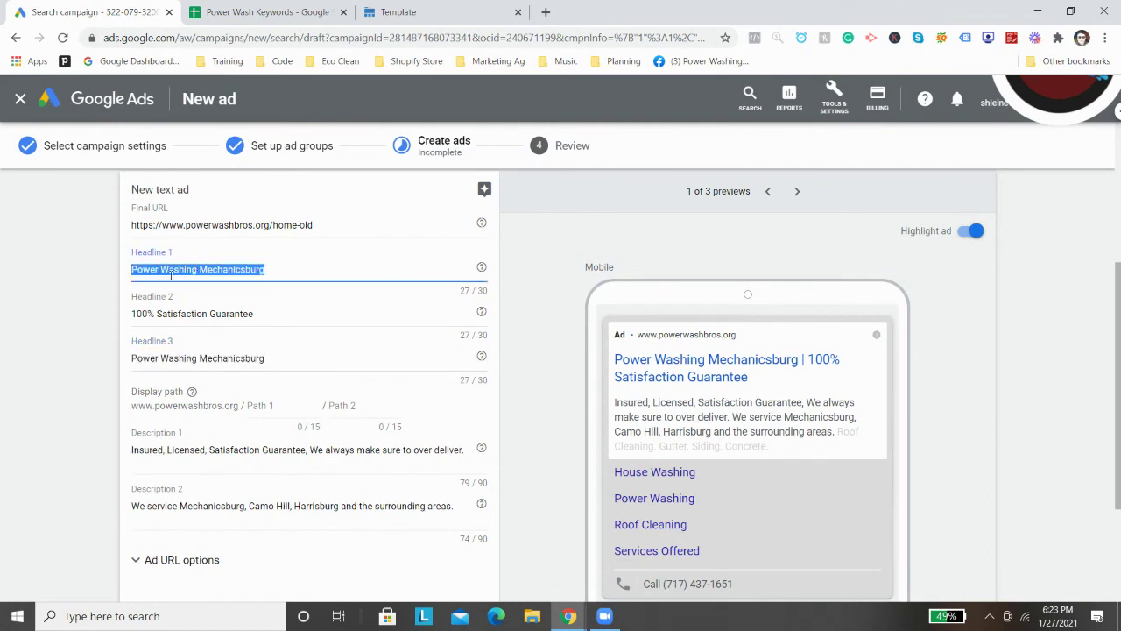
text(#1 Power Washing)
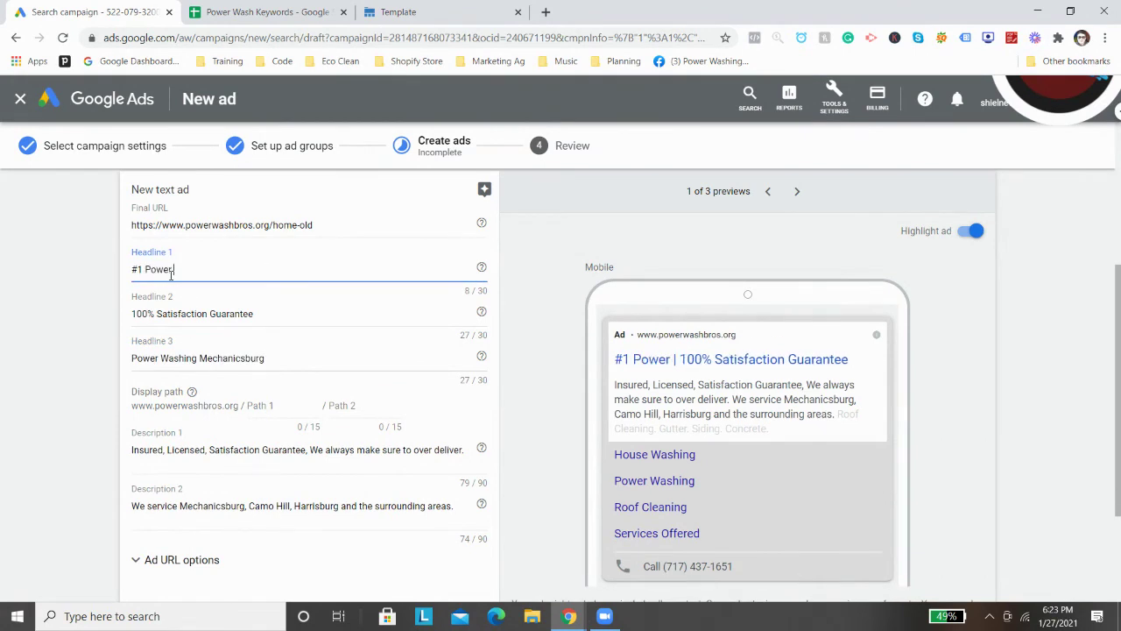
text(Service)
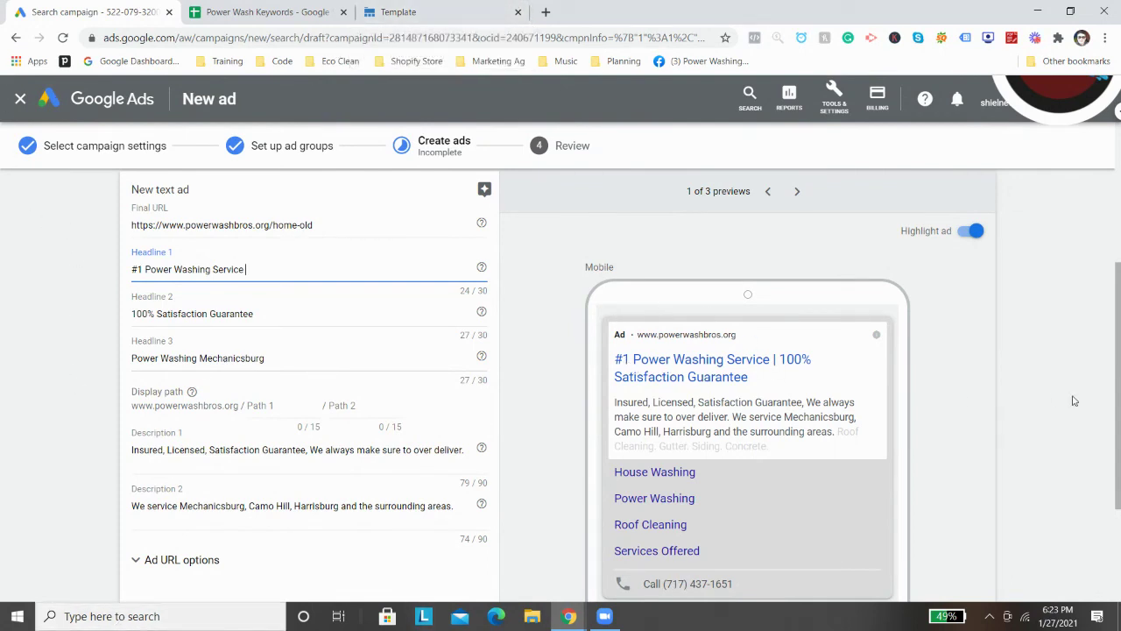
right_click(1110, 414)
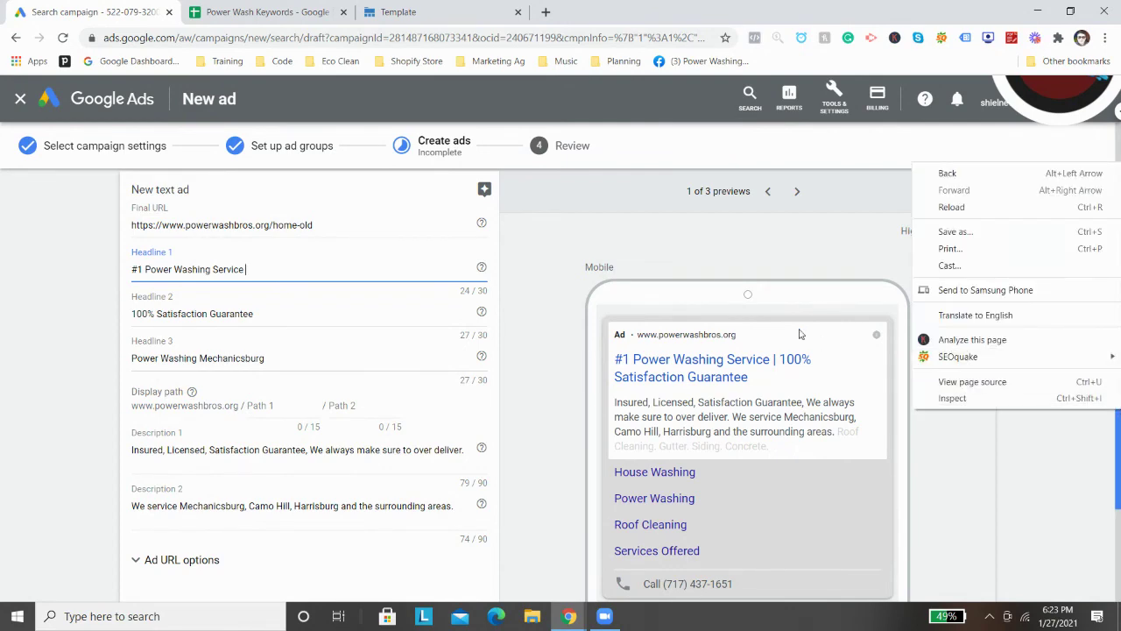
click(665, 255)
scroll(333, 271, down, 2)
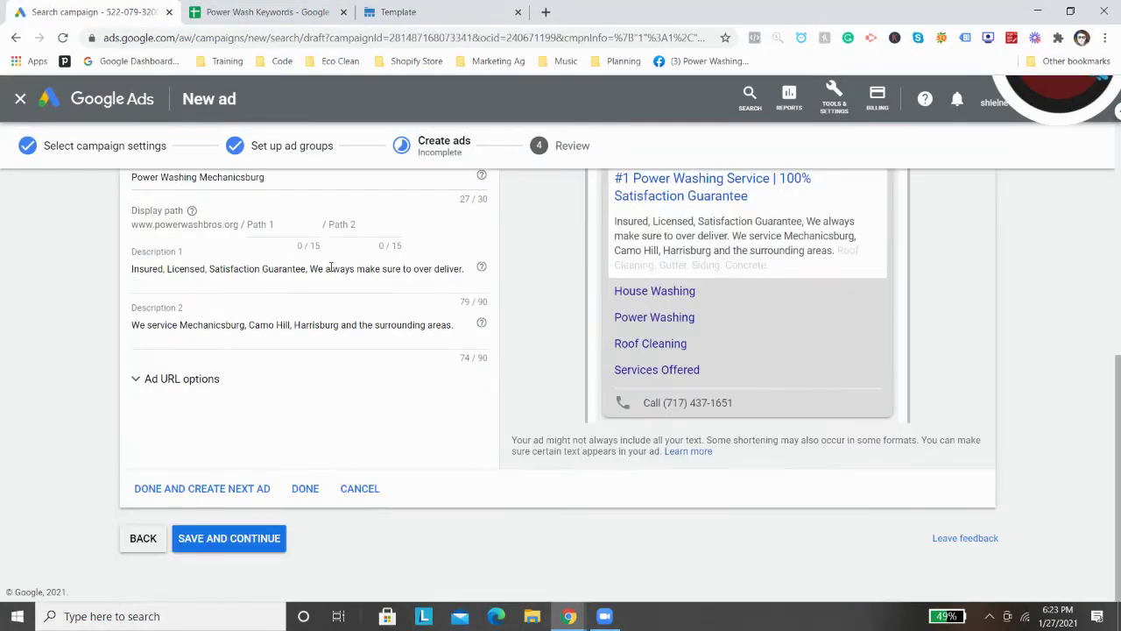
click(211, 489)
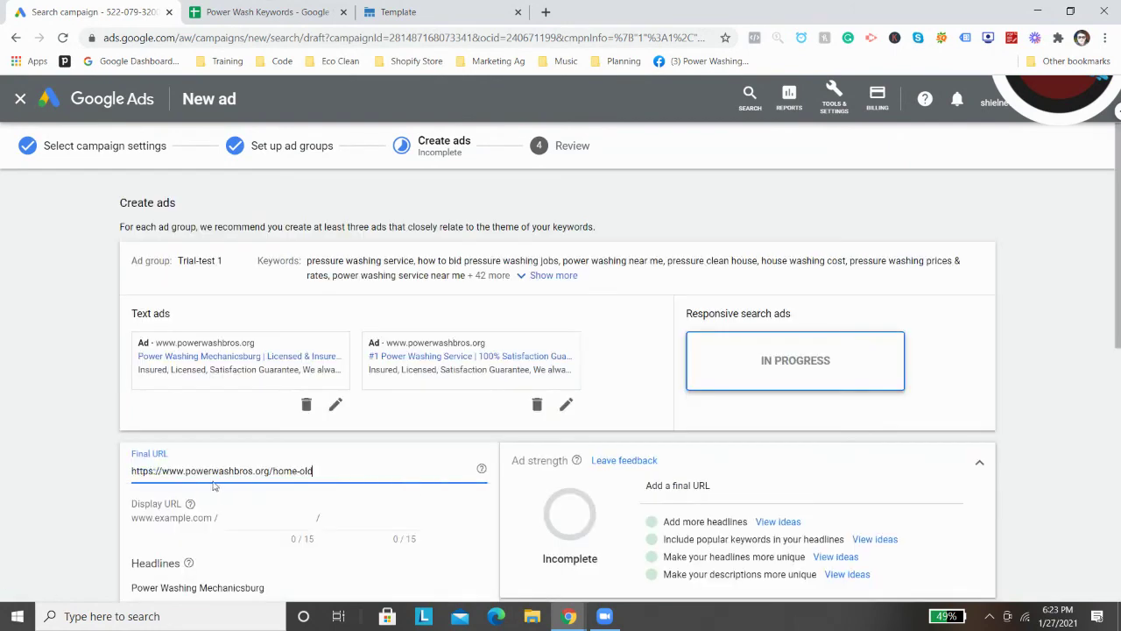
Fill the first empty headline of the responsive search ad with "Eco Clean Power Washing"
scroll(285, 329, down, 4)
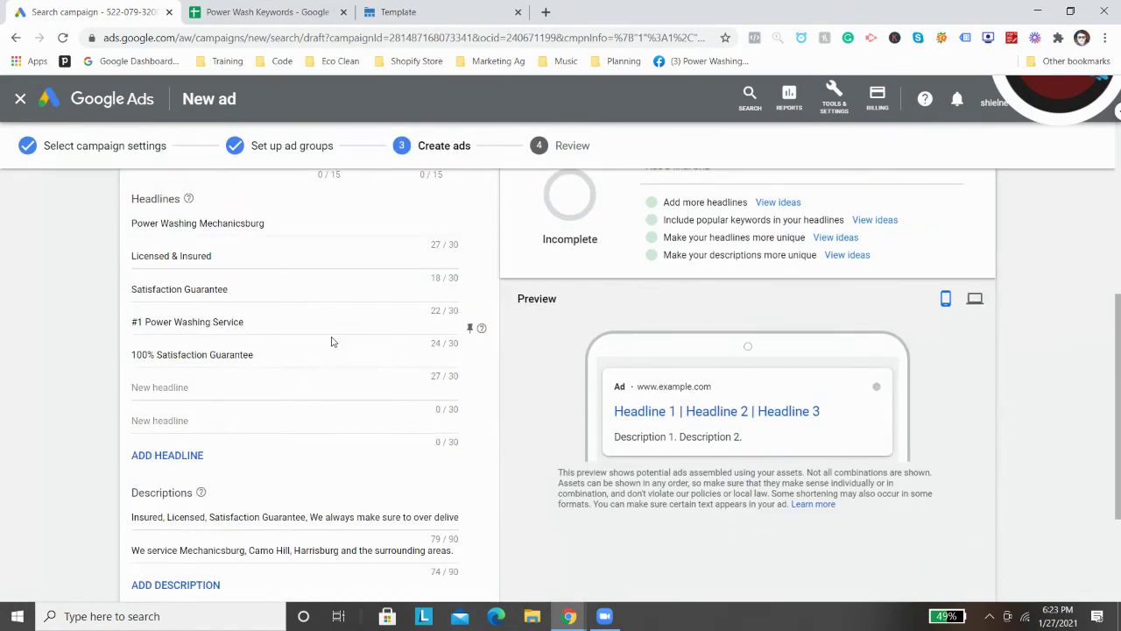
scroll(206, 353, up, 1)
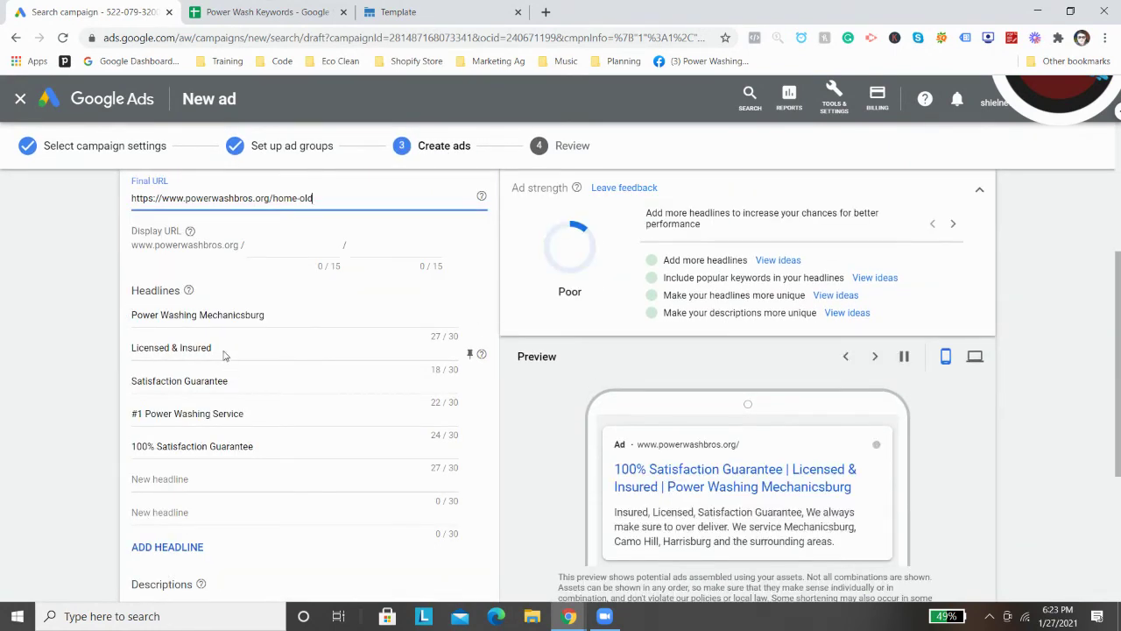
scroll(200, 355, down, 2)
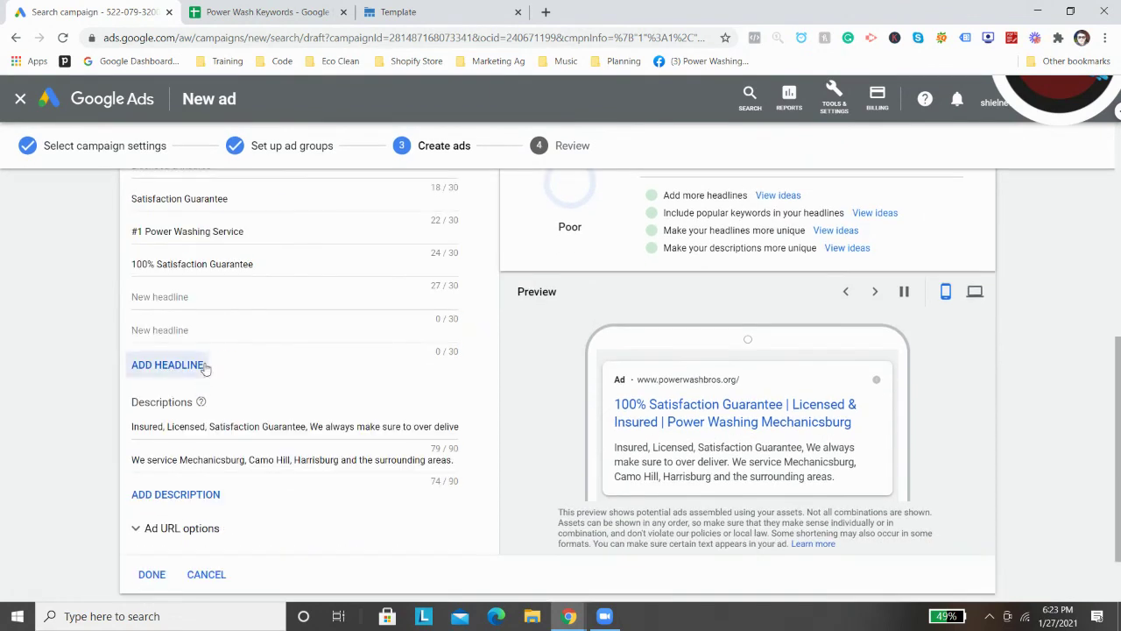
click(212, 303)
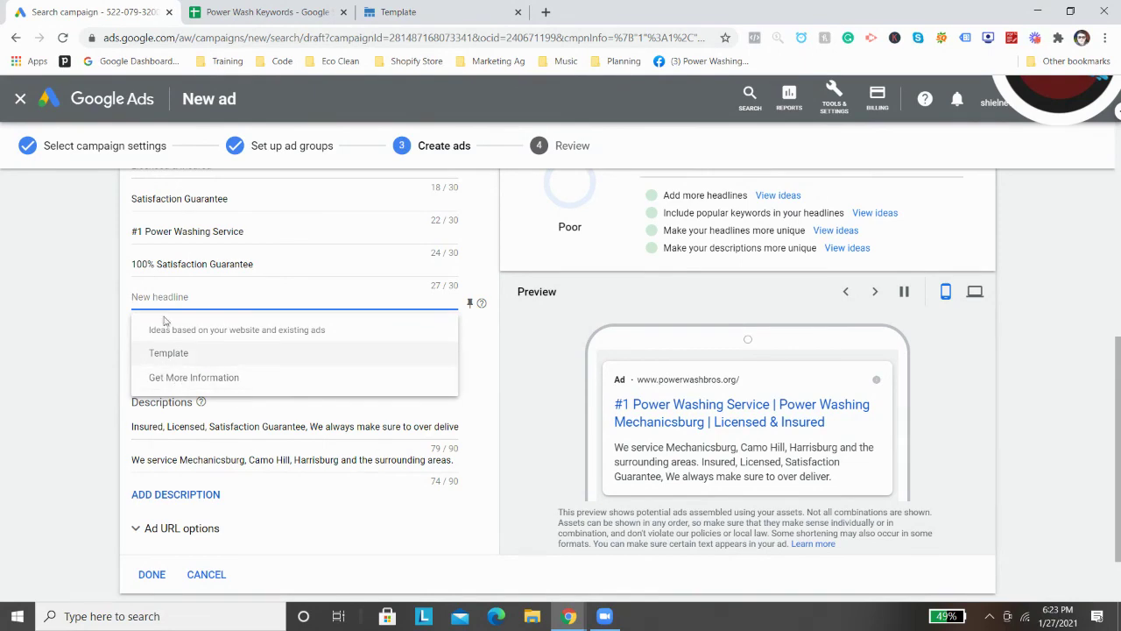
scroll(746, 448, down, 1)
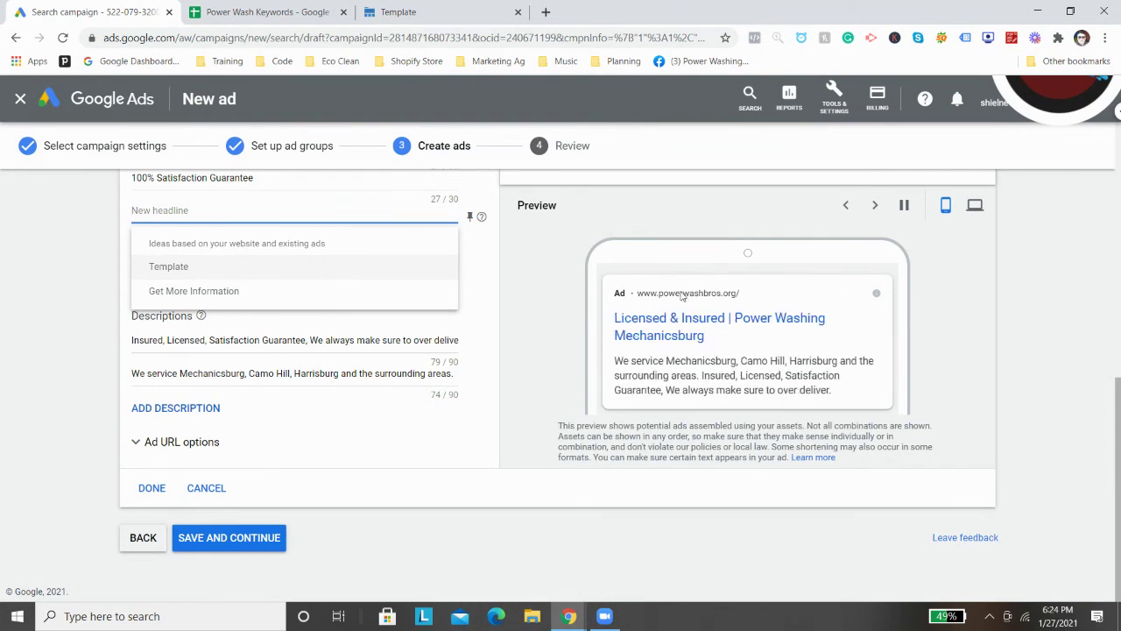
scroll(613, 346, up, 1)
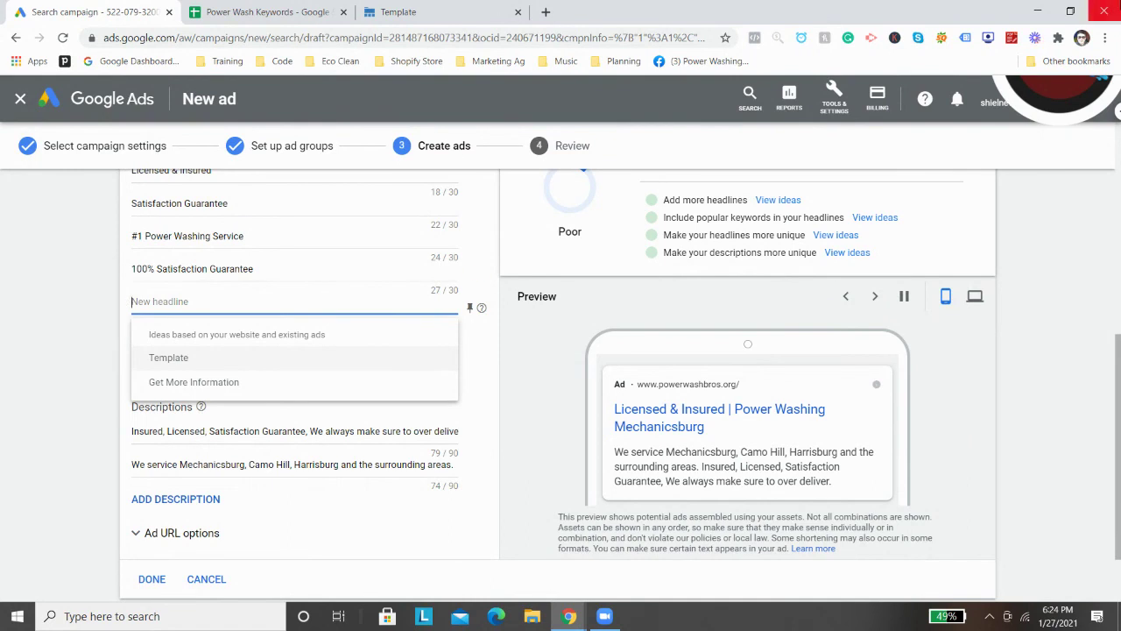
text(Eco Clean Poerw)
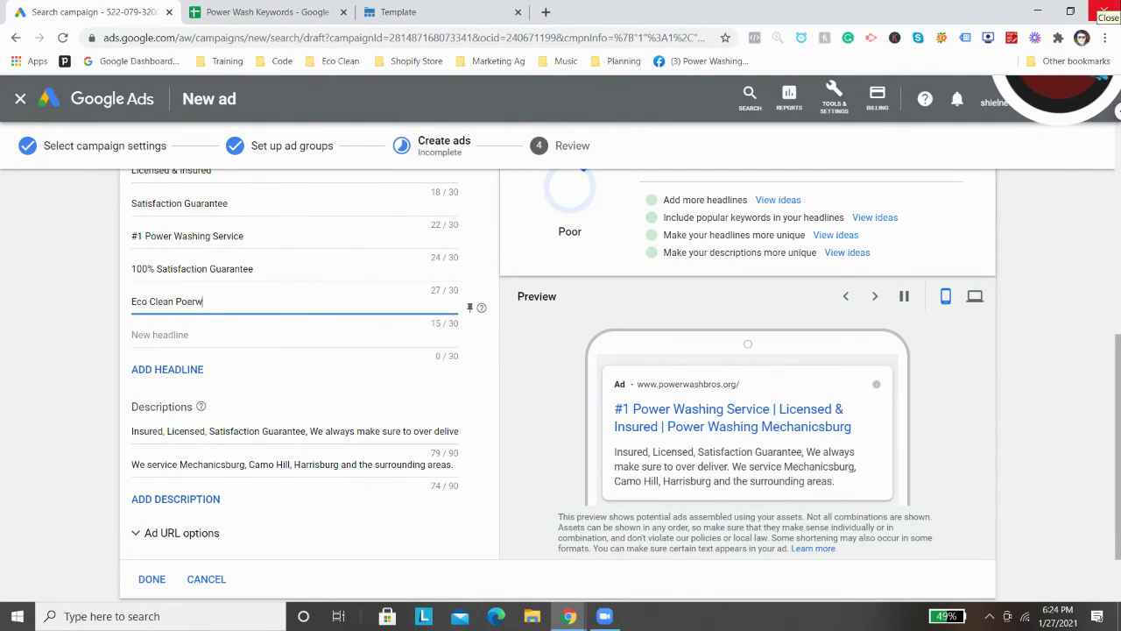
key(ctrl+shift+Left)
text(Power Washing)
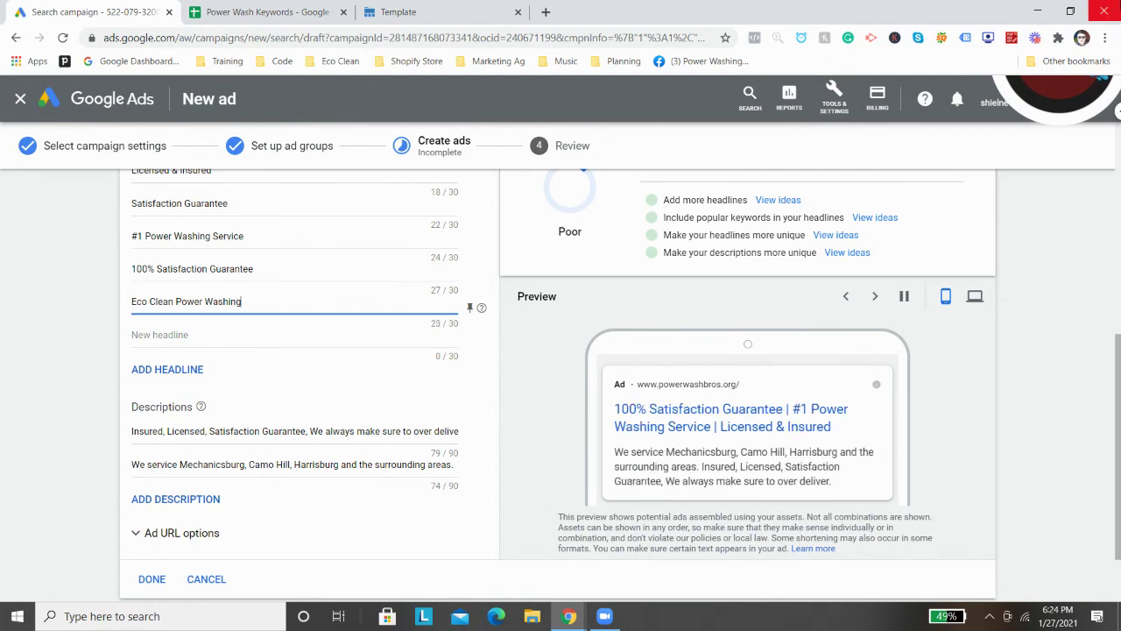
Review the responsive search ad's headlines, then save the ads and continue to the campaign review
scroll(288, 350, up, 1)
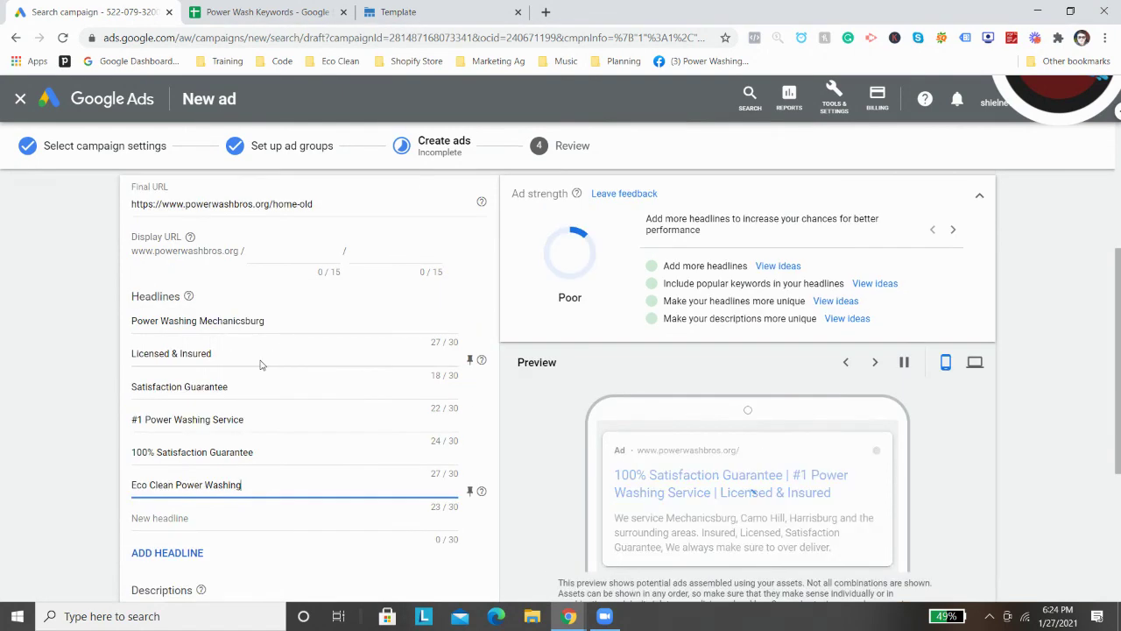
scroll(279, 392, down, 2)
click(243, 539)
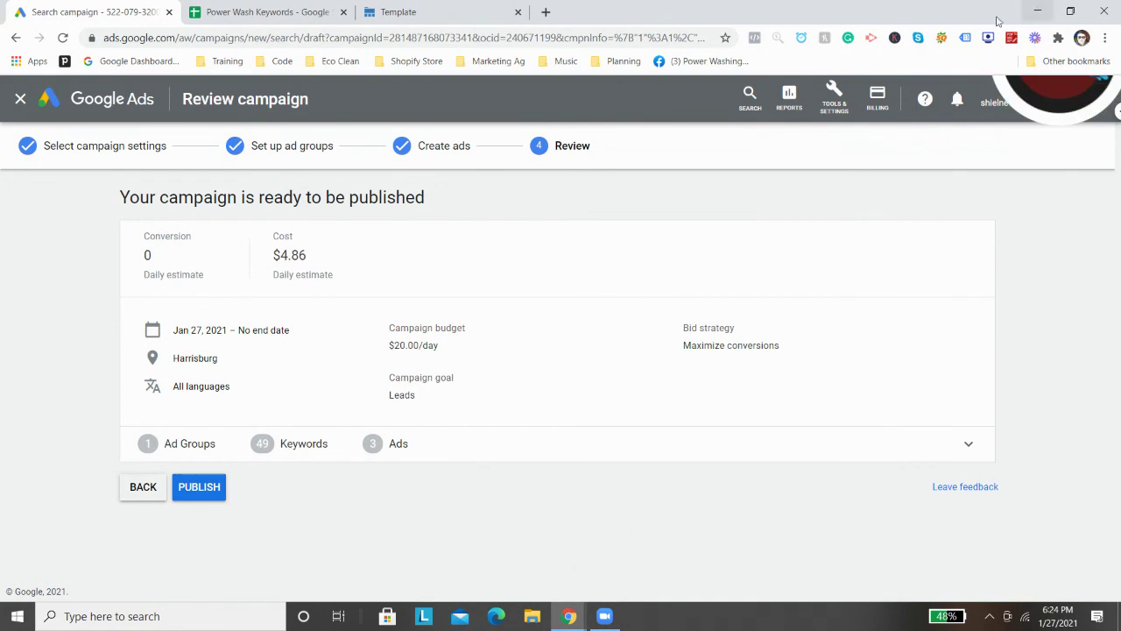
Open the list of available reports from the campaign review page
click(791, 96)
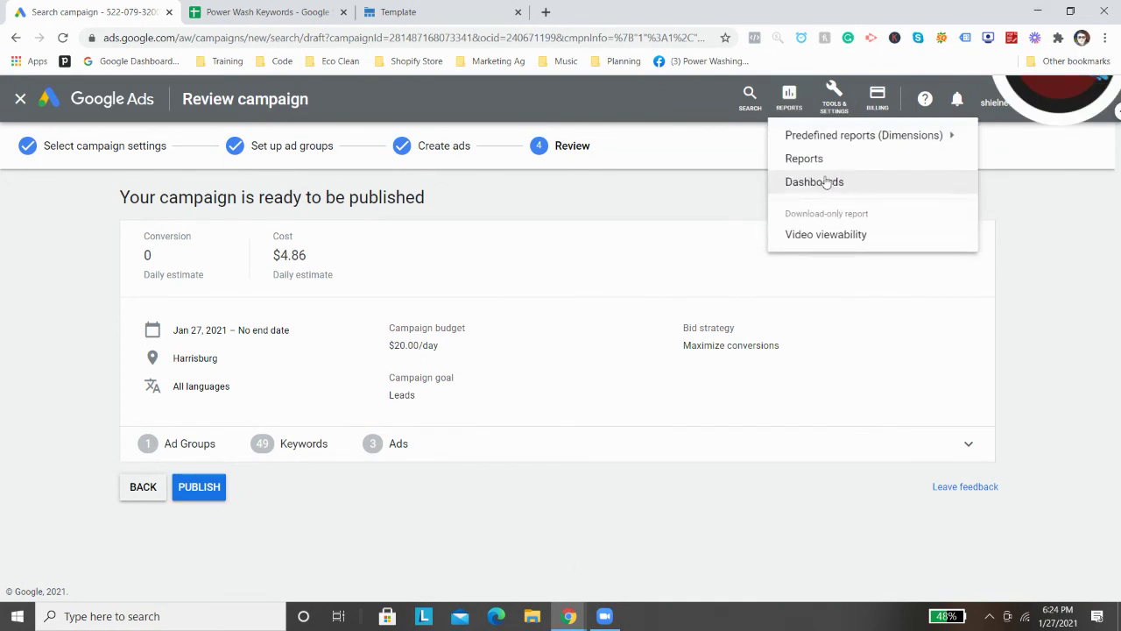